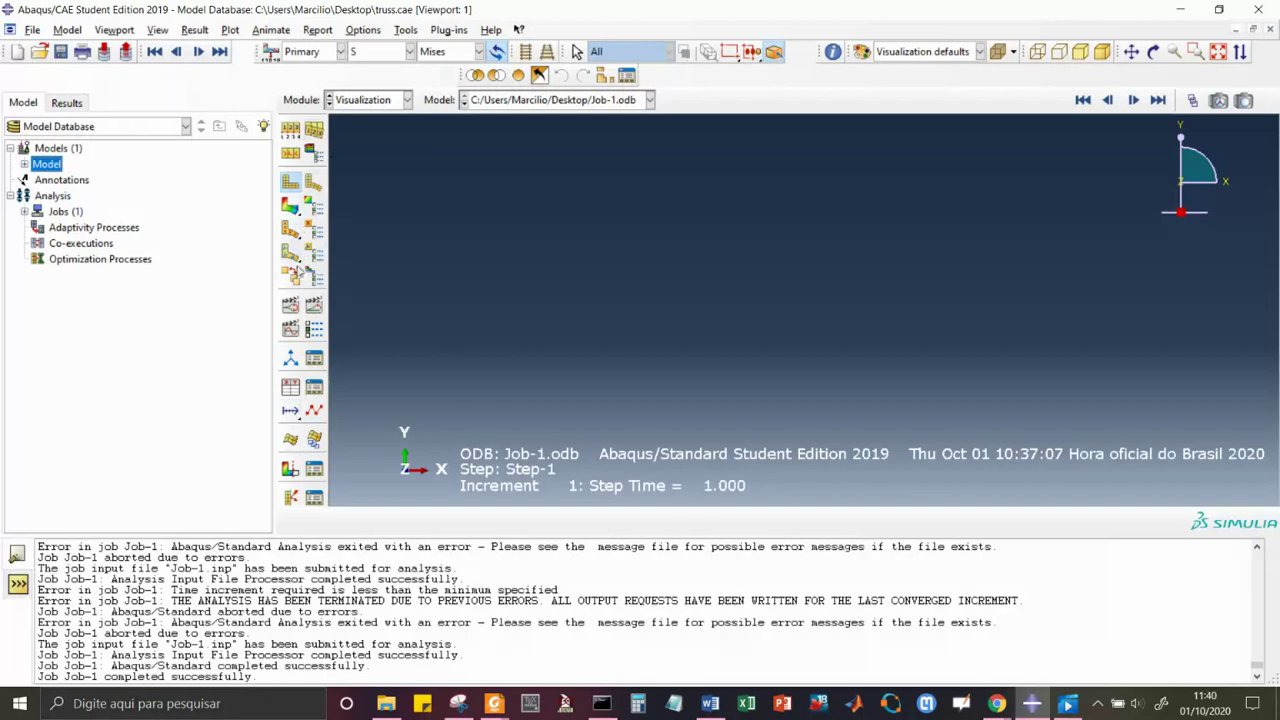
Look through the existing truss model in the Property and Step modules, including its list of analysis steps.
click(408, 100)
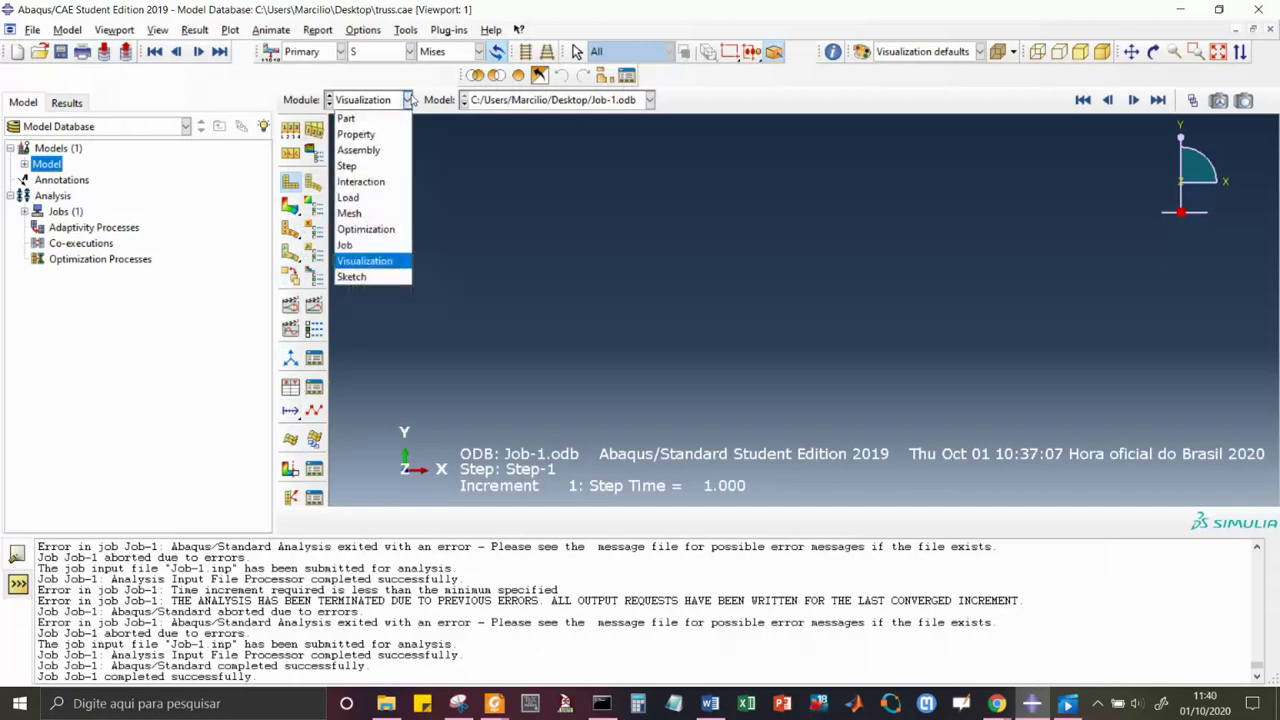
click(373, 133)
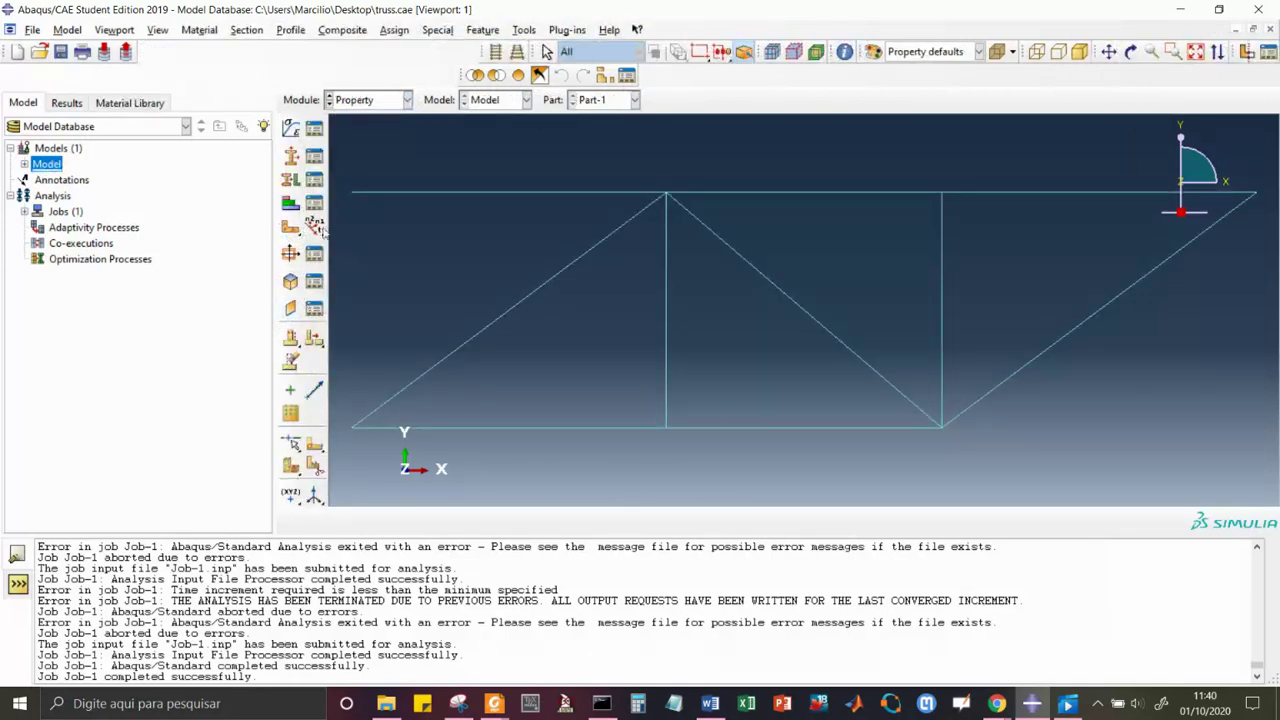
click(408, 100)
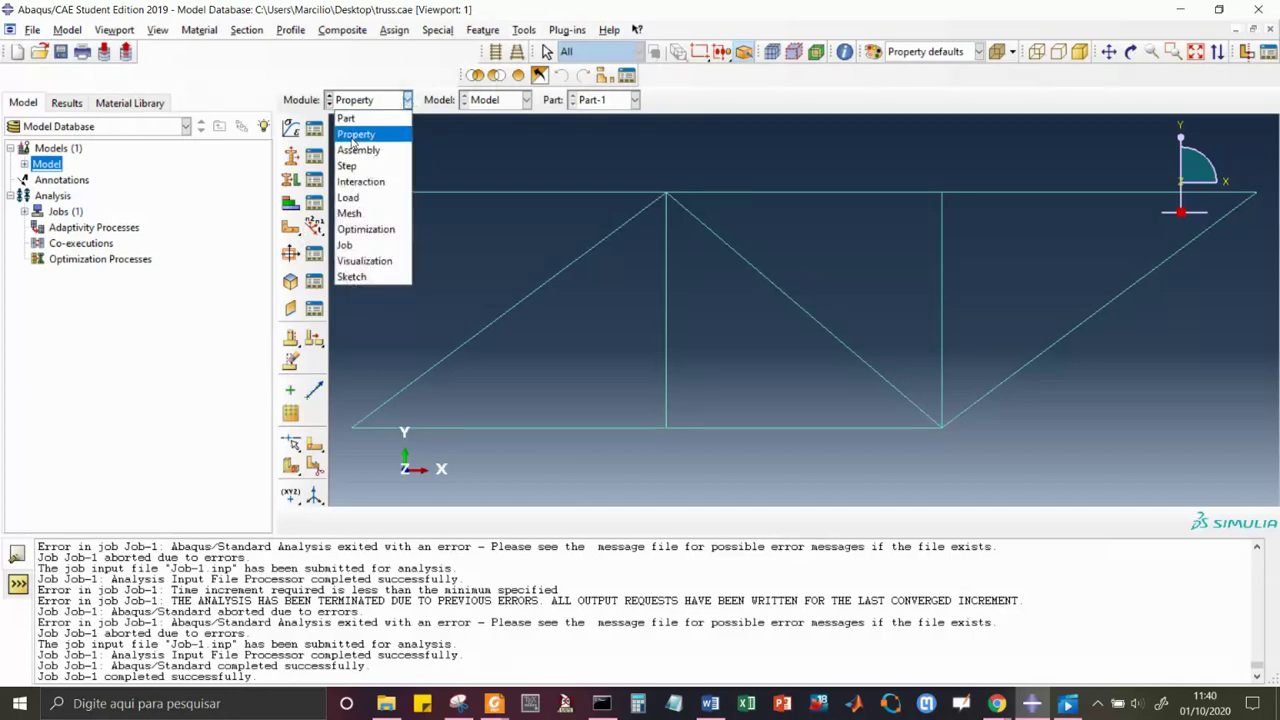
click(347, 167)
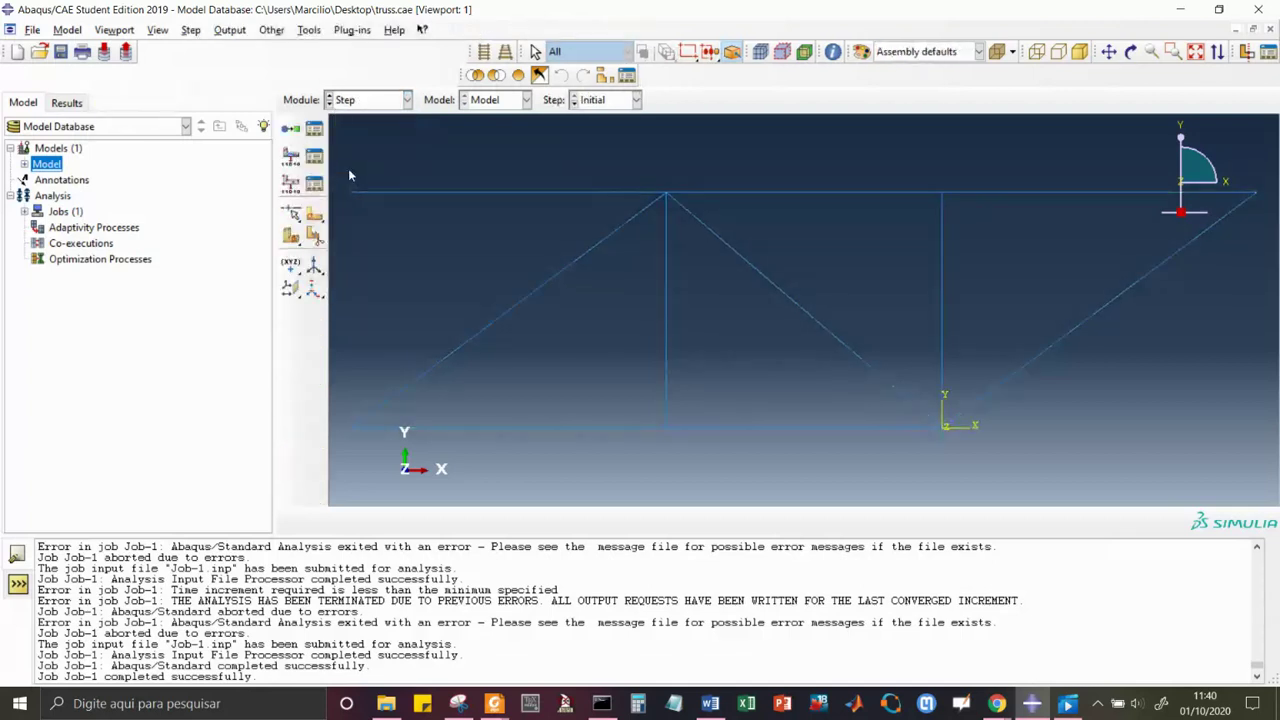
click(315, 130)
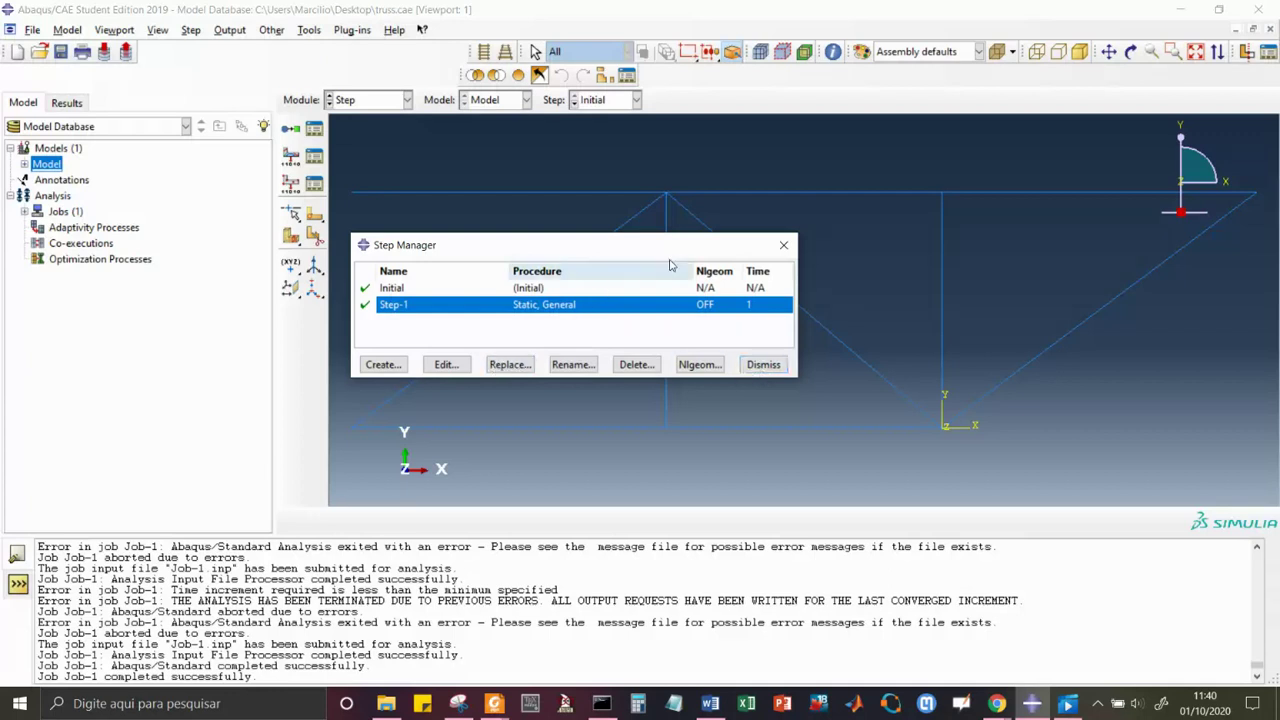
click(762, 365)
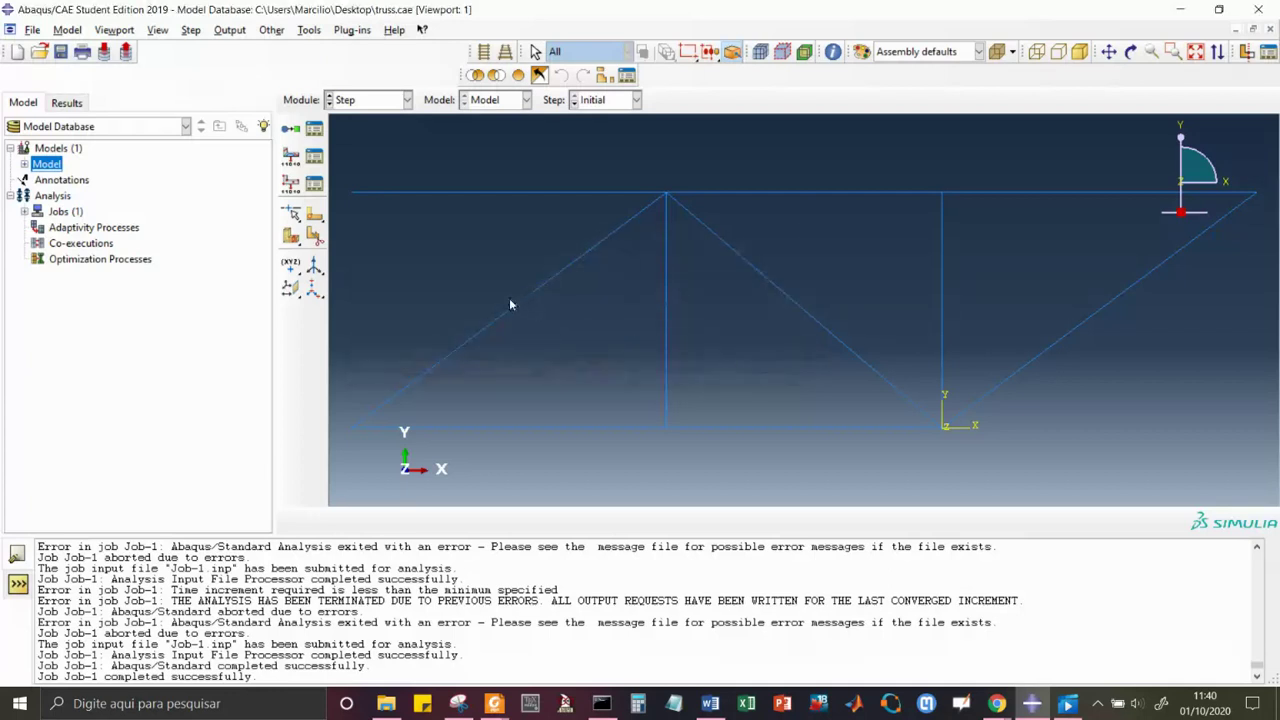
Switch to the Part module and examine the existing model's contents in the model tree.
click(407, 99)
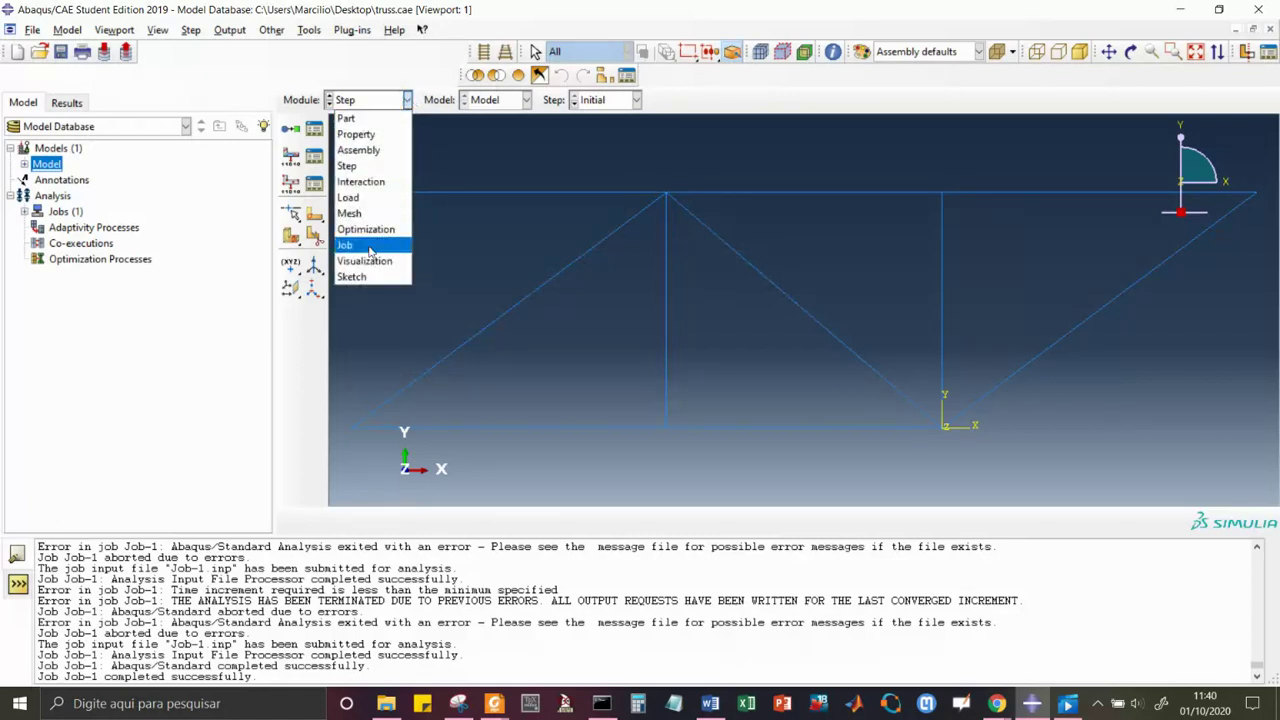
click(350, 118)
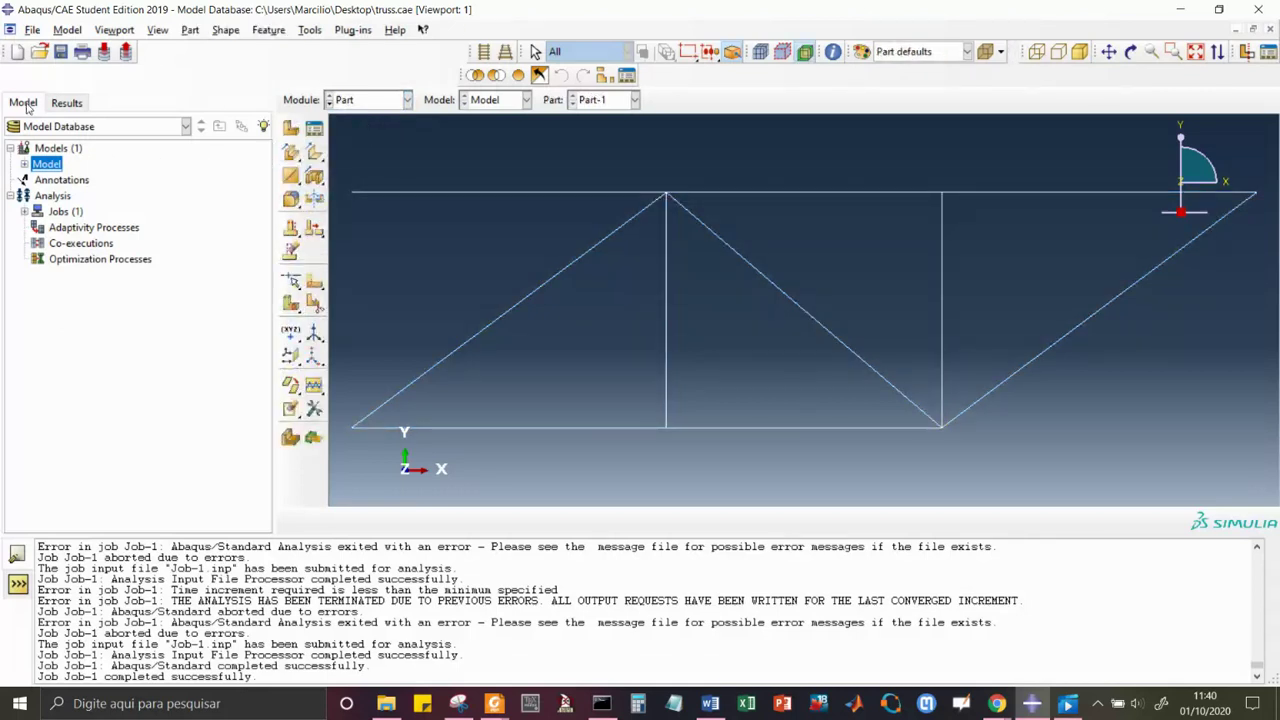
click(24, 164)
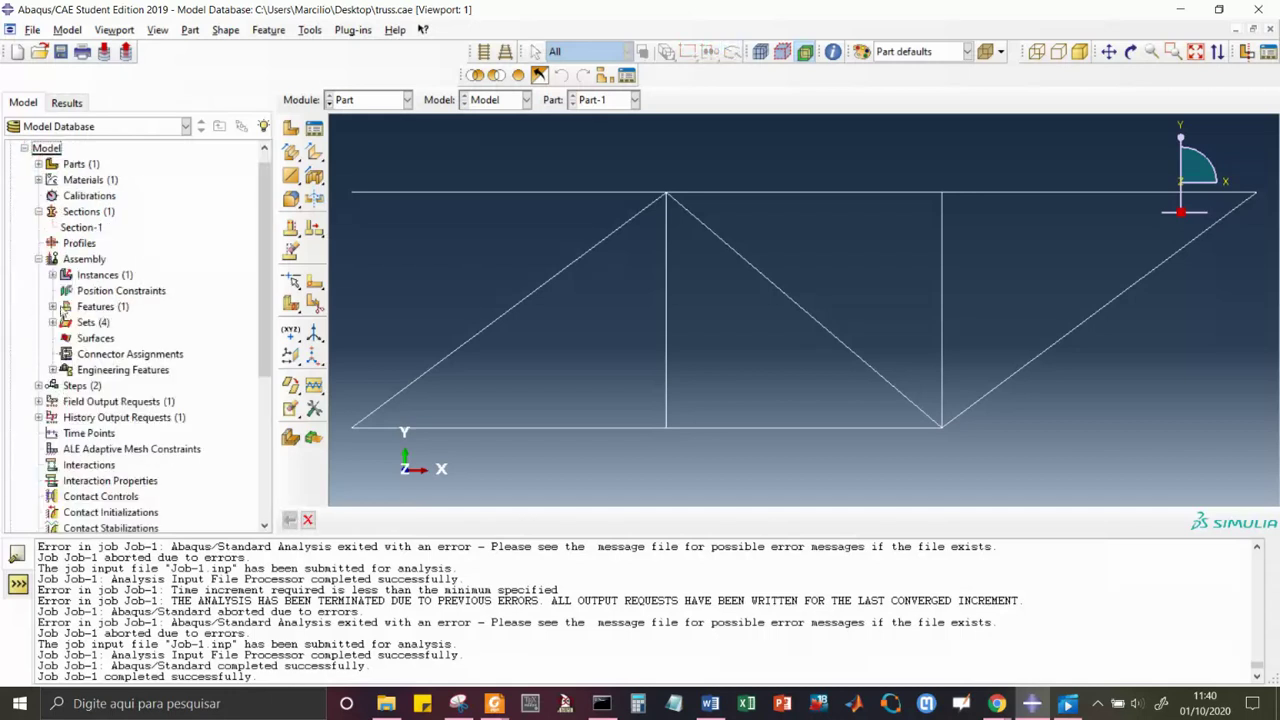
click(407, 100)
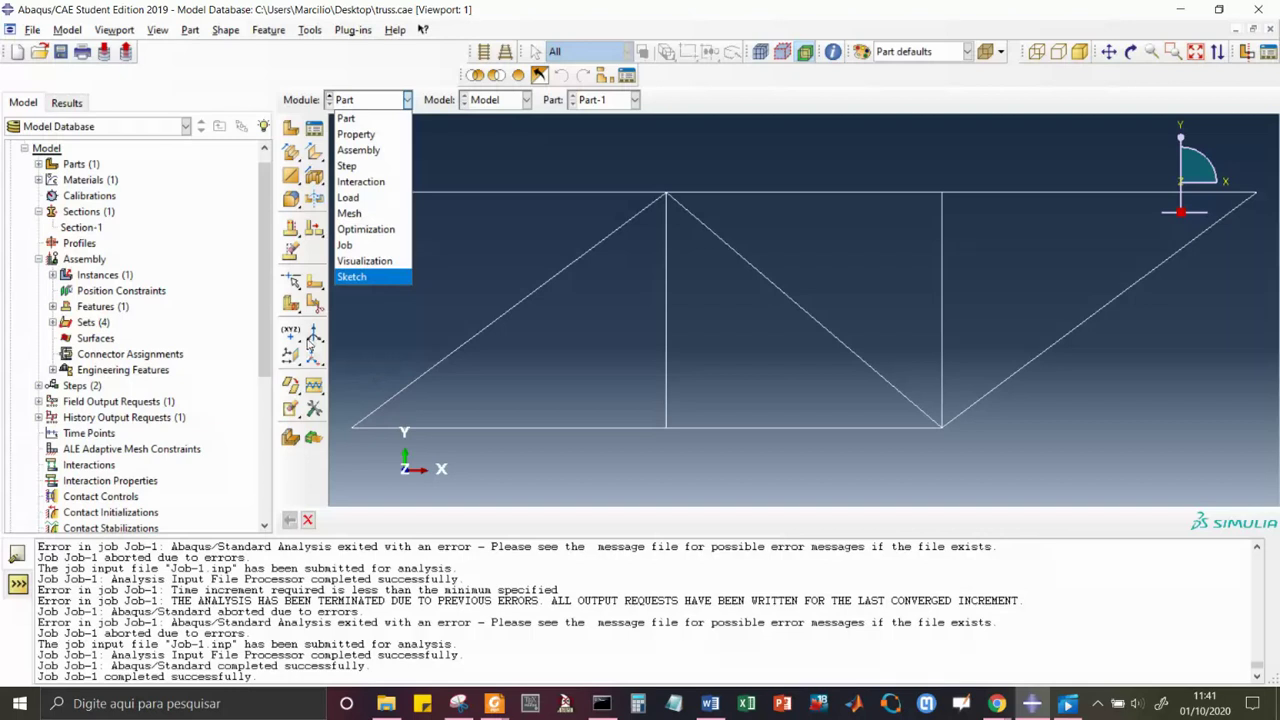
click(28, 152)
click(24, 149)
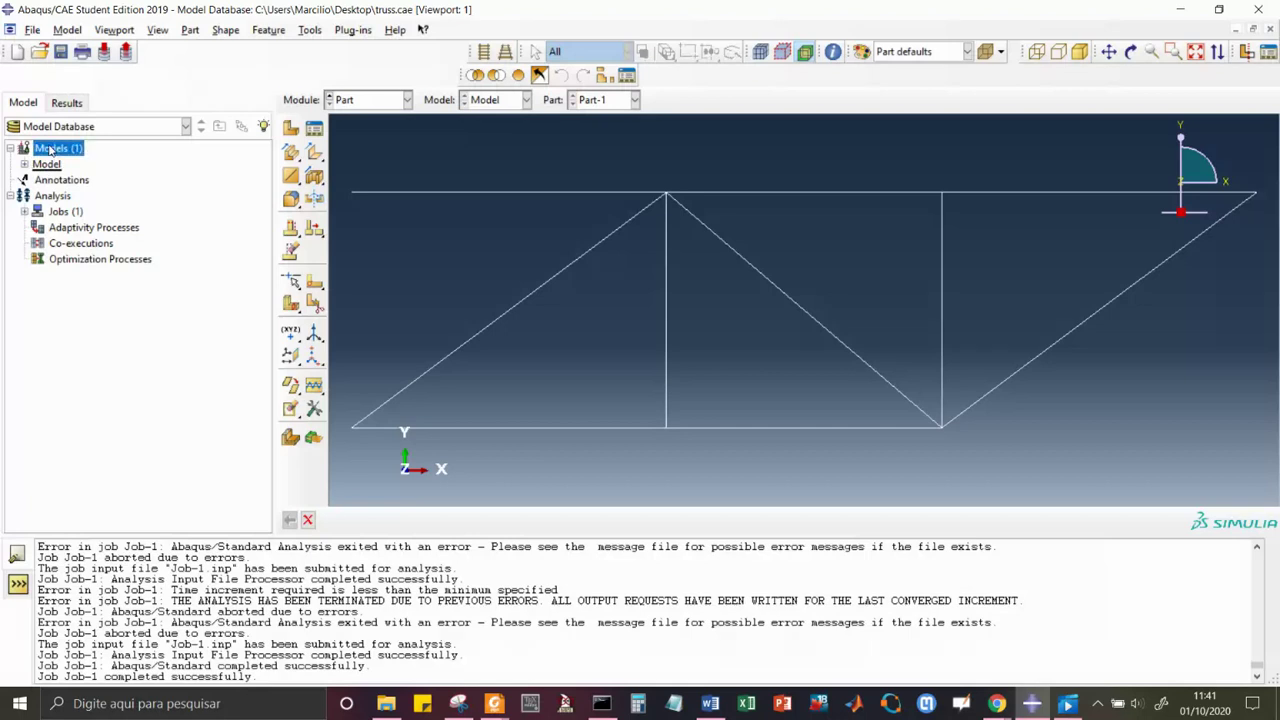
Create a new Standard & Explicit model named "Truss Structure".
right_click(48, 150)
click(85, 178)
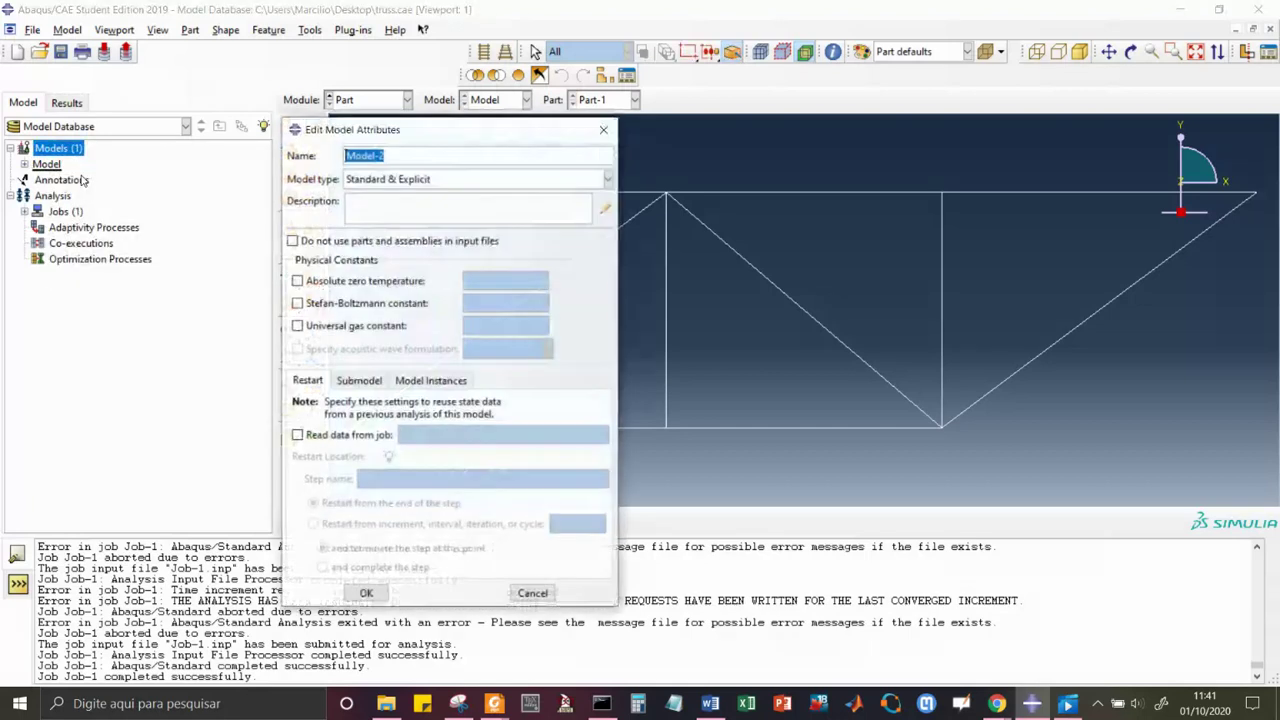
text(T)
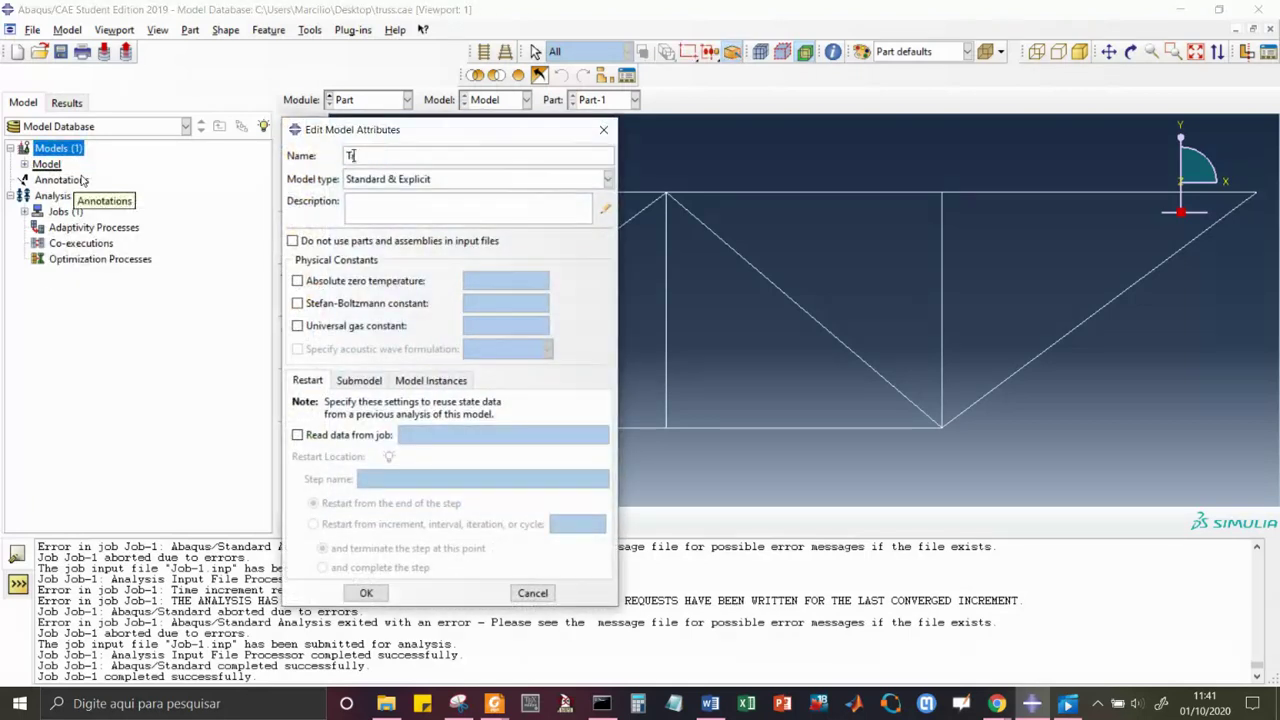
text(russ Structure)
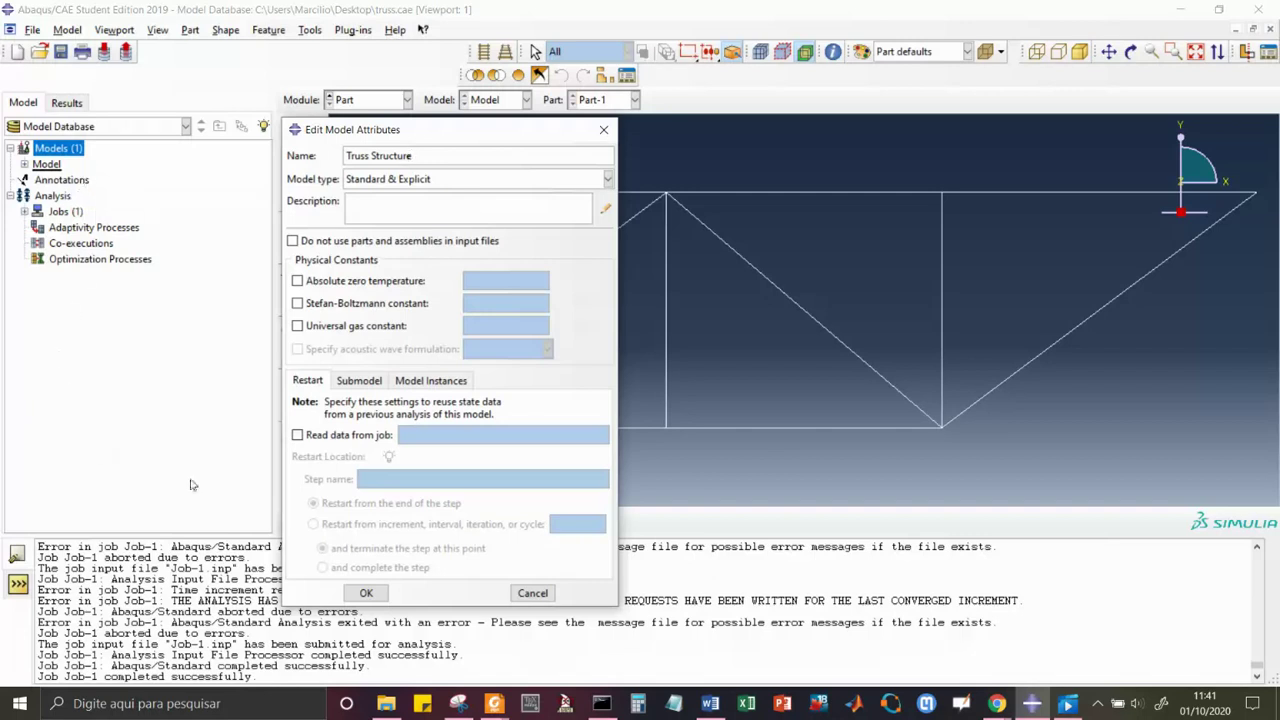
click(364, 594)
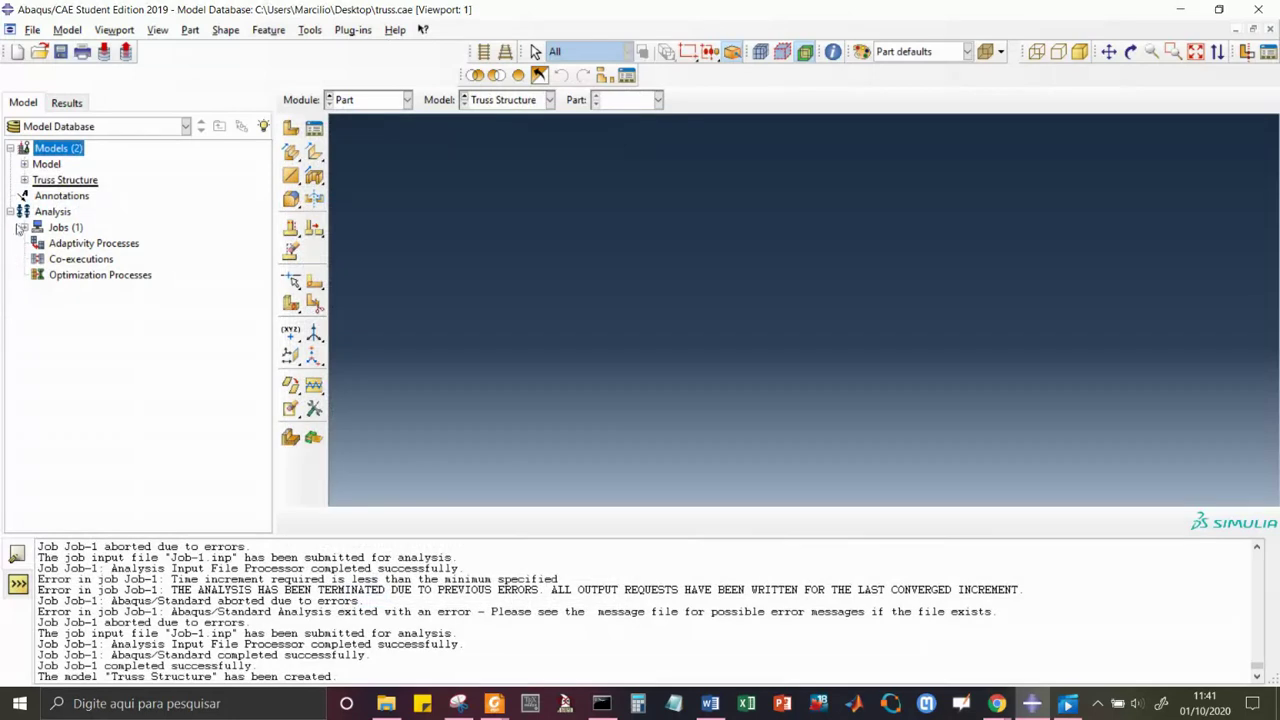
Delete the old model named "Model" from the model database.
right_click(53, 168)
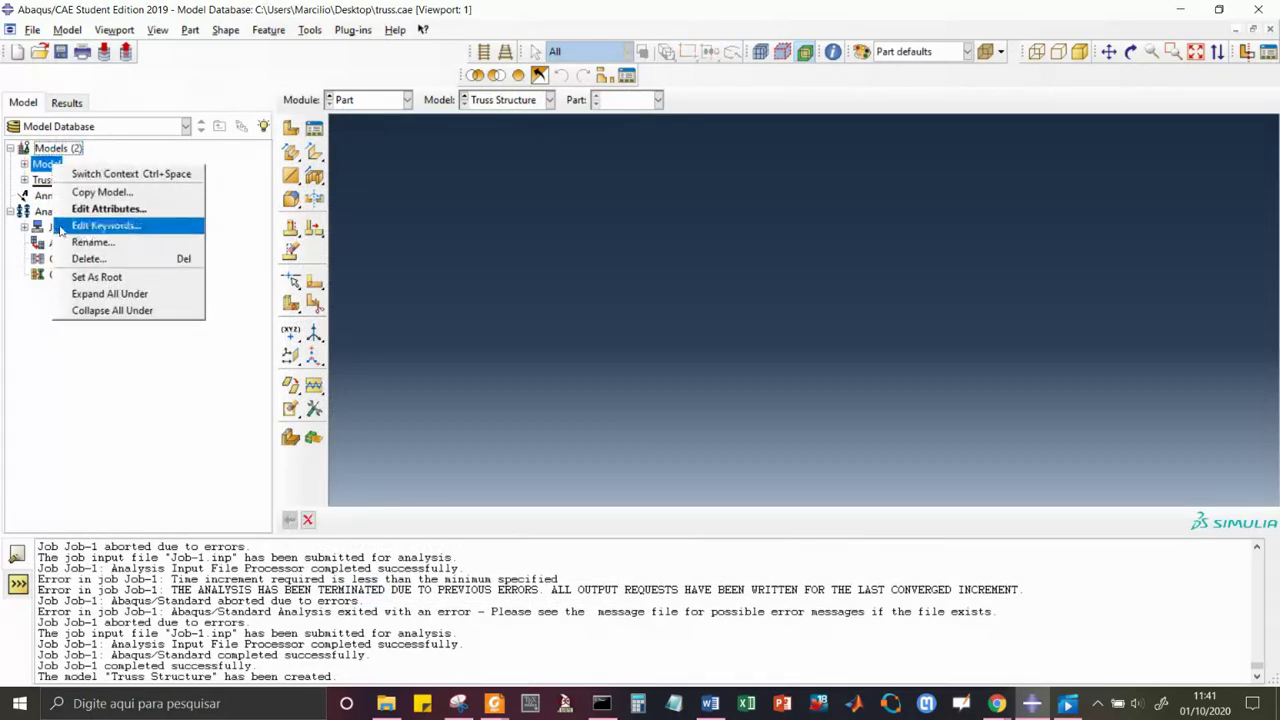
click(74, 258)
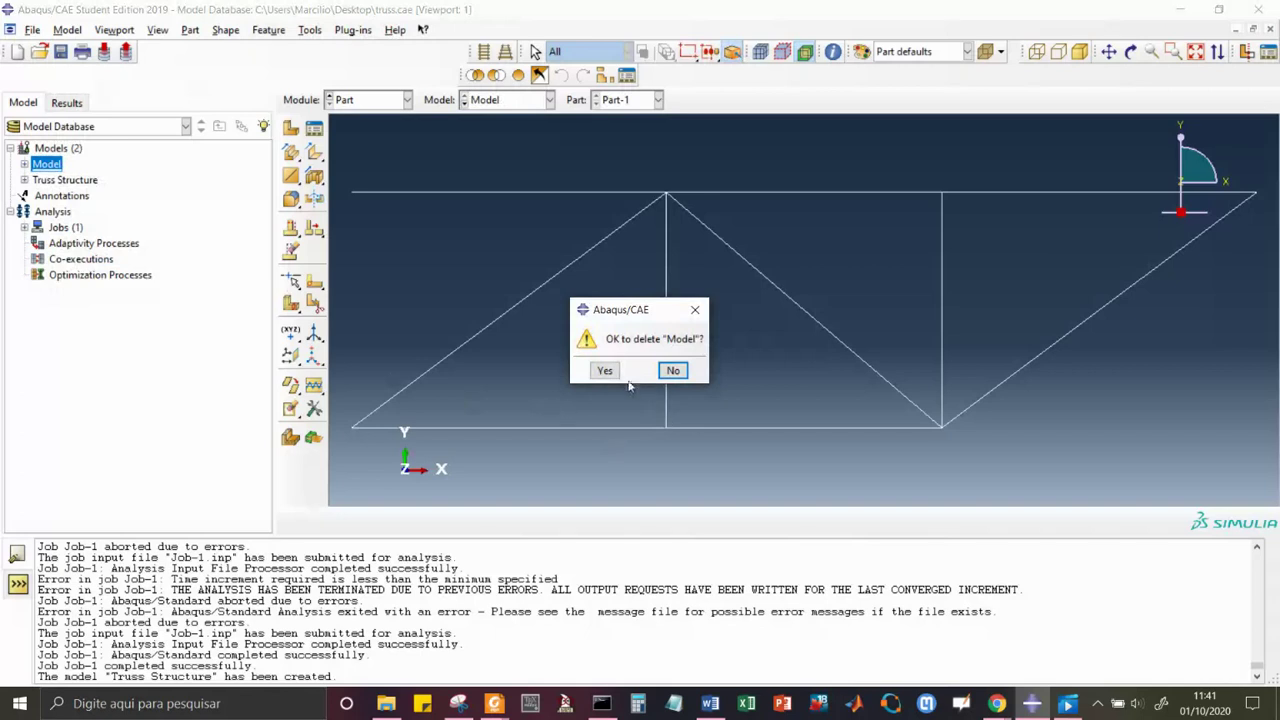
click(605, 371)
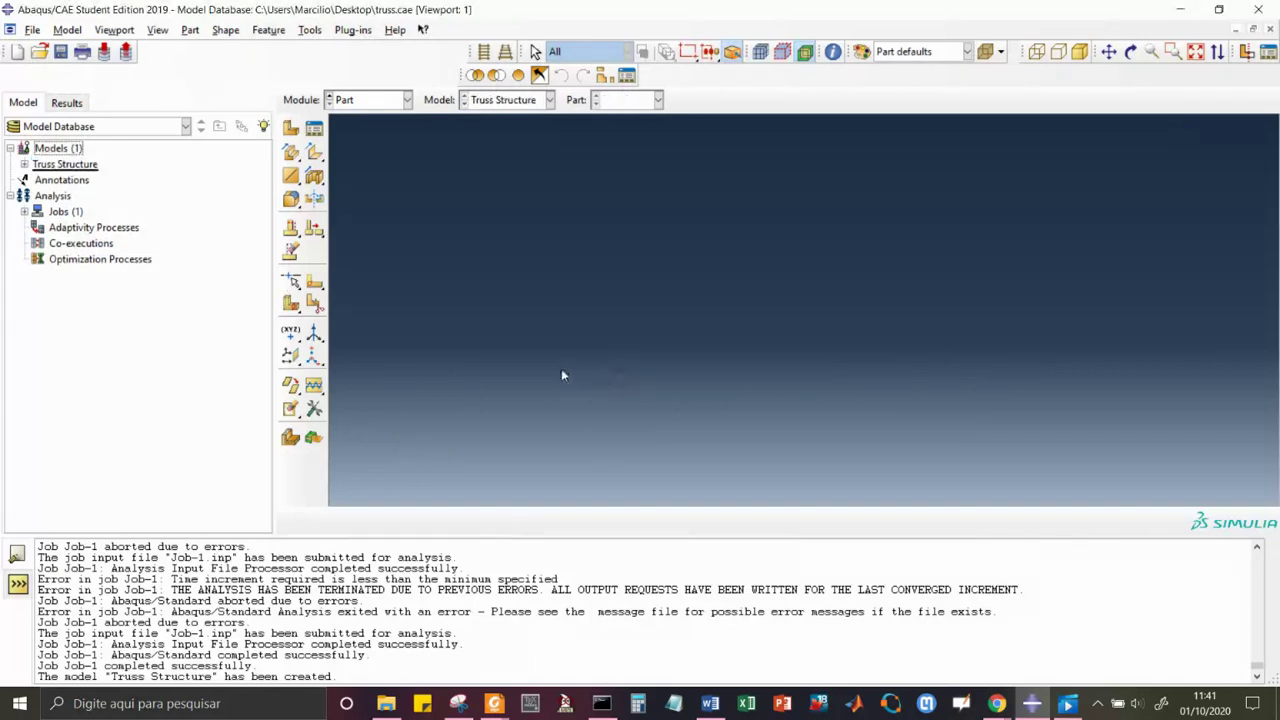
Create a 2D planar deformable wire part named Part-1 with approximate size 1 in the Truss Structure model and enter its sketch.
click(24, 166)
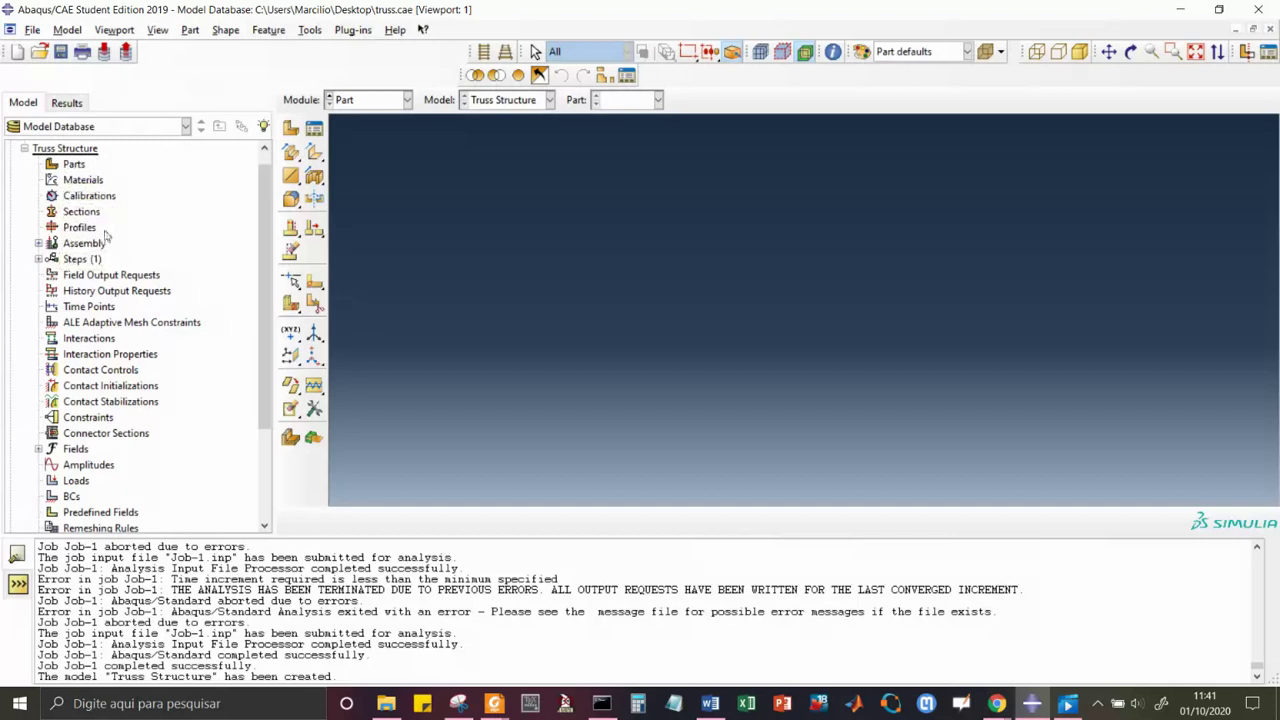
click(408, 100)
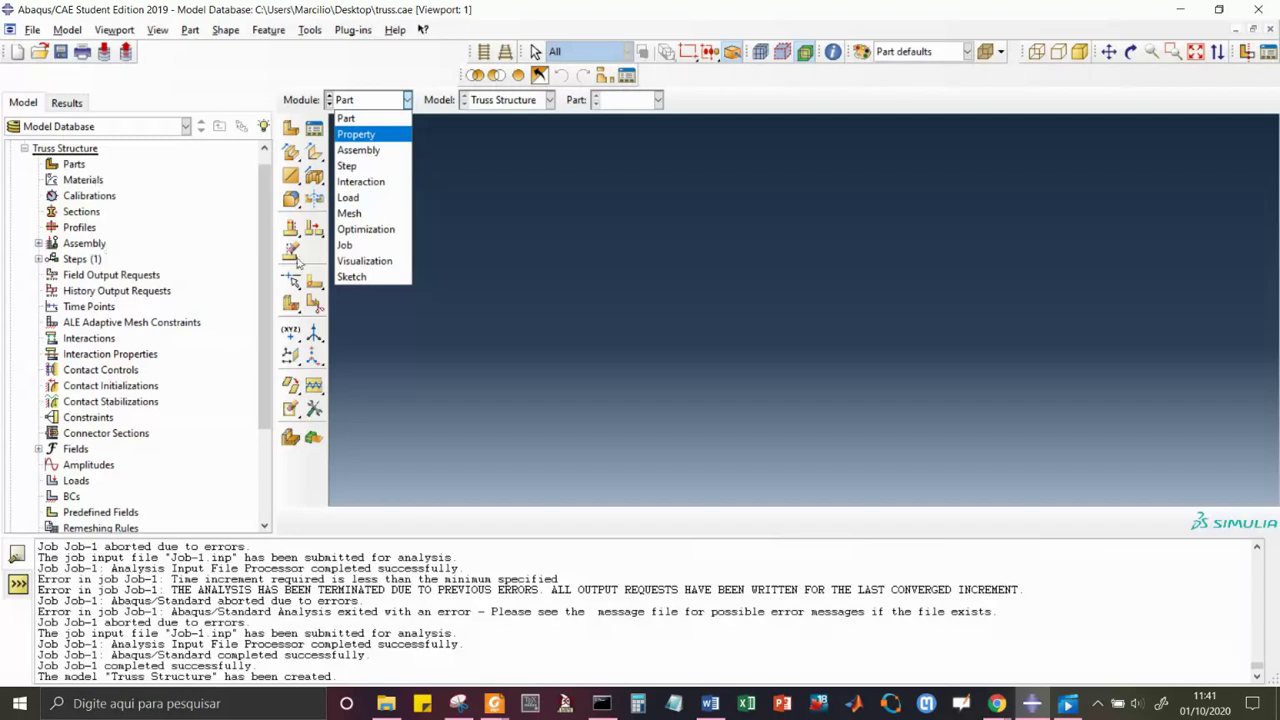
click(515, 360)
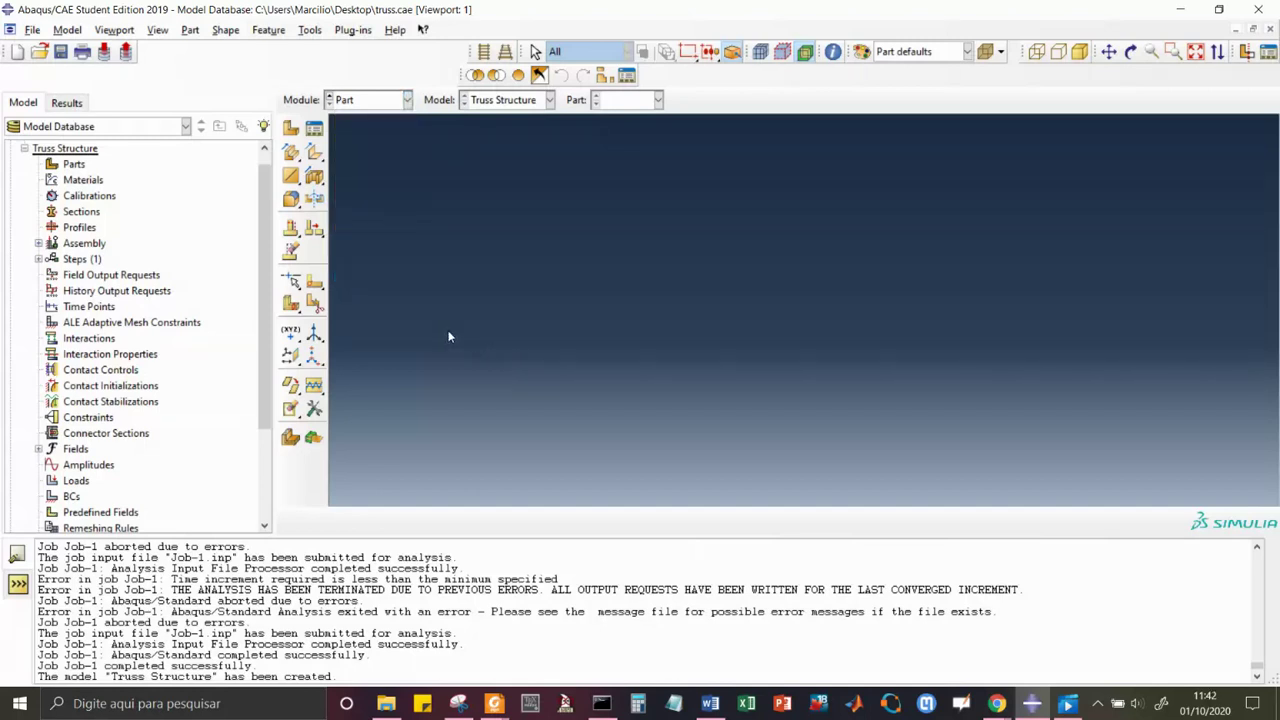
right_click(75, 166)
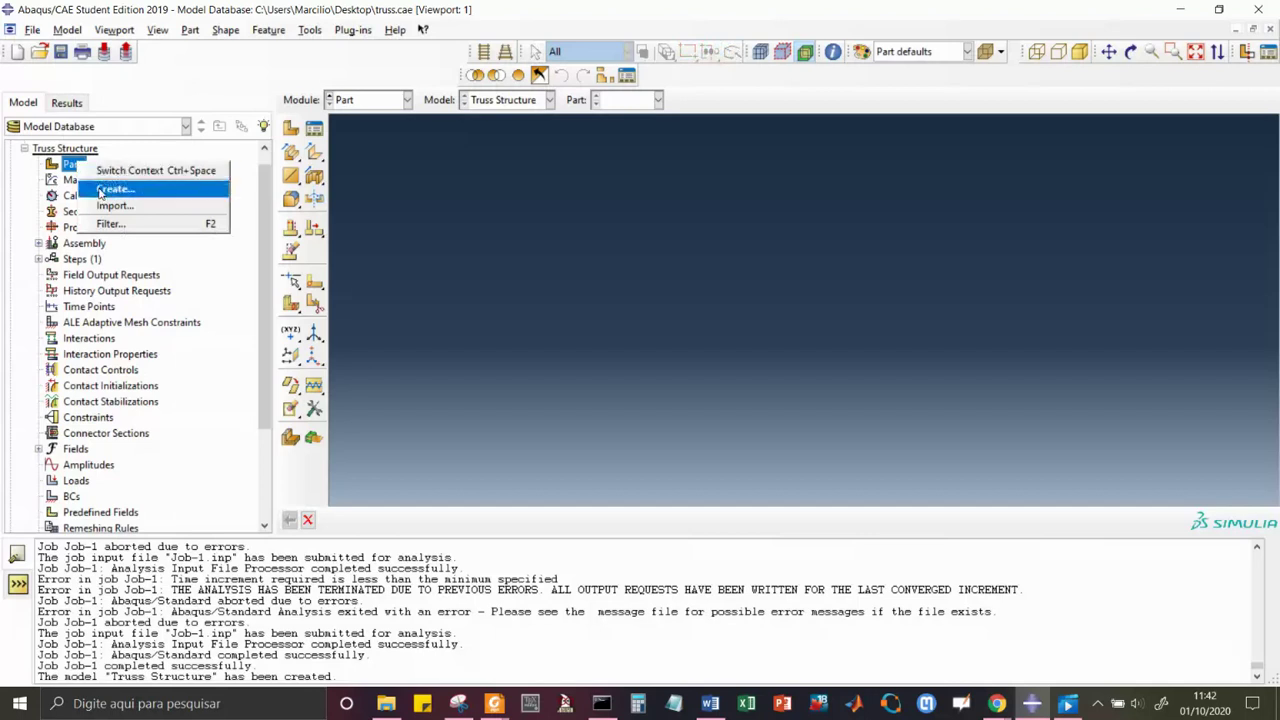
click(100, 190)
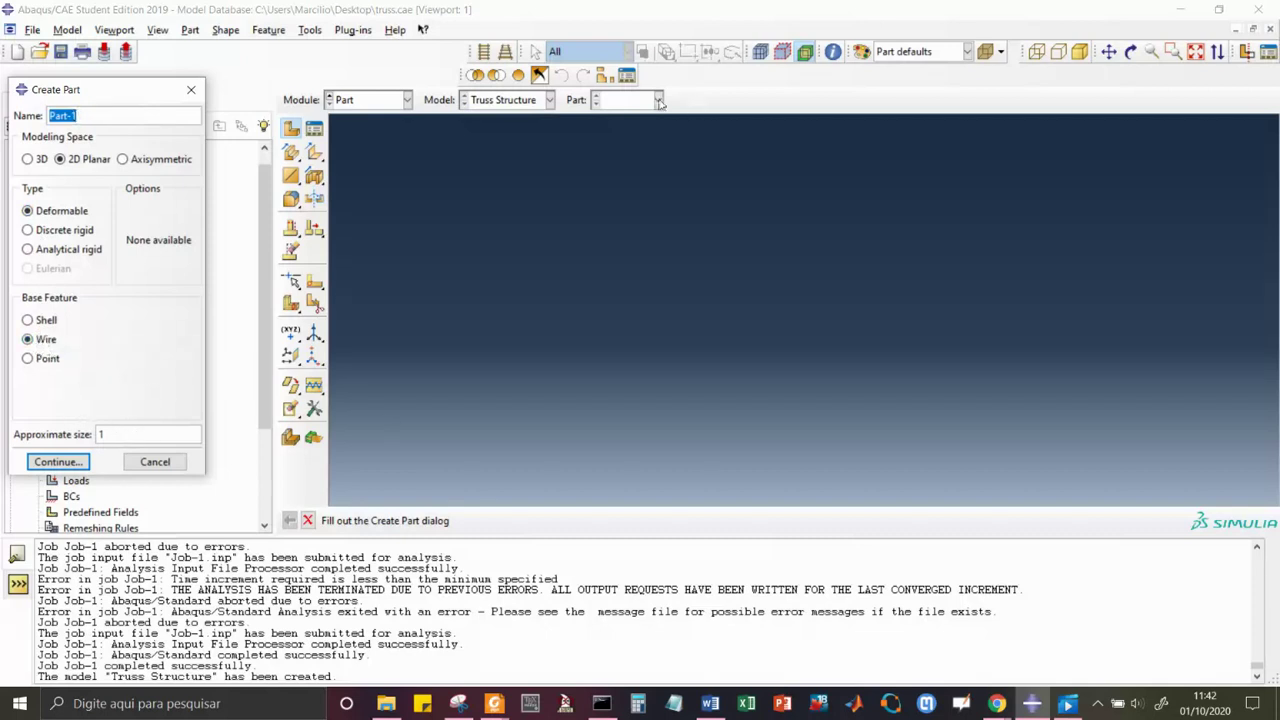
click(70, 467)
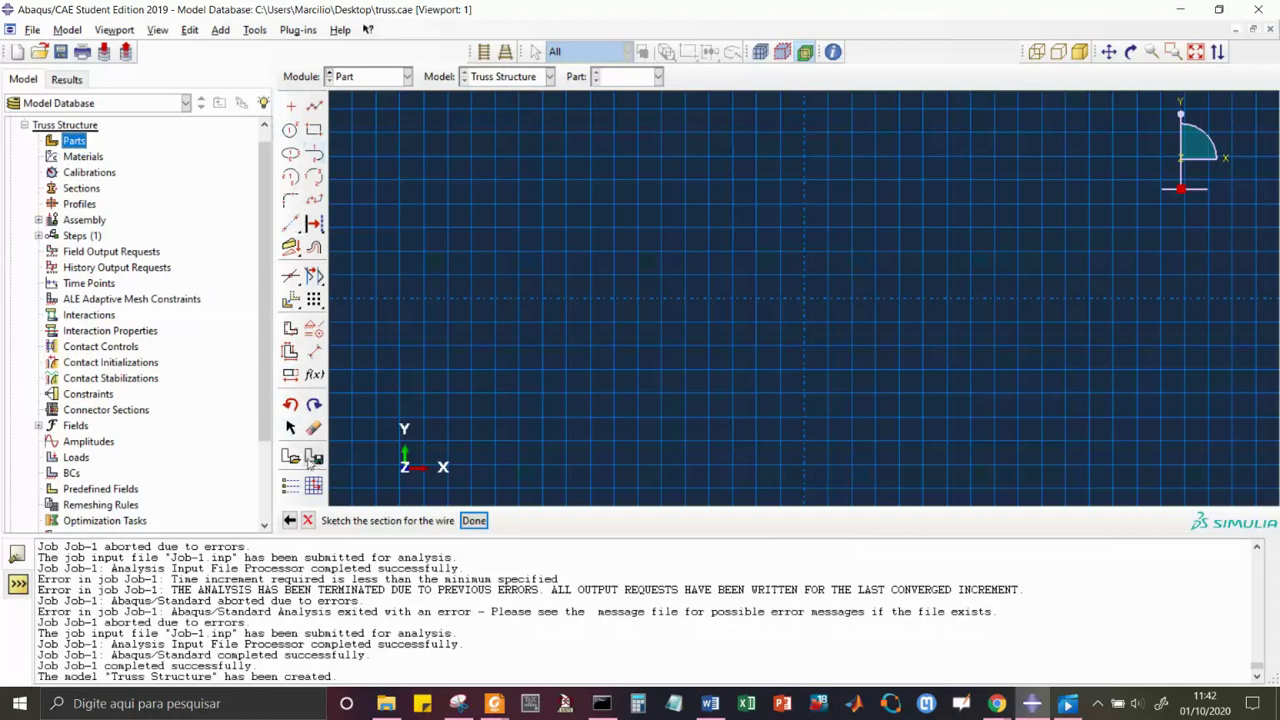
Sketch connected lines for the top chord from about (-0.30, 0.14) to (0.24, 0.14) and three diagonals through (0.08, -0.02), (-0.10, 0.14) and (-0.30, -0.02).
click(313, 107)
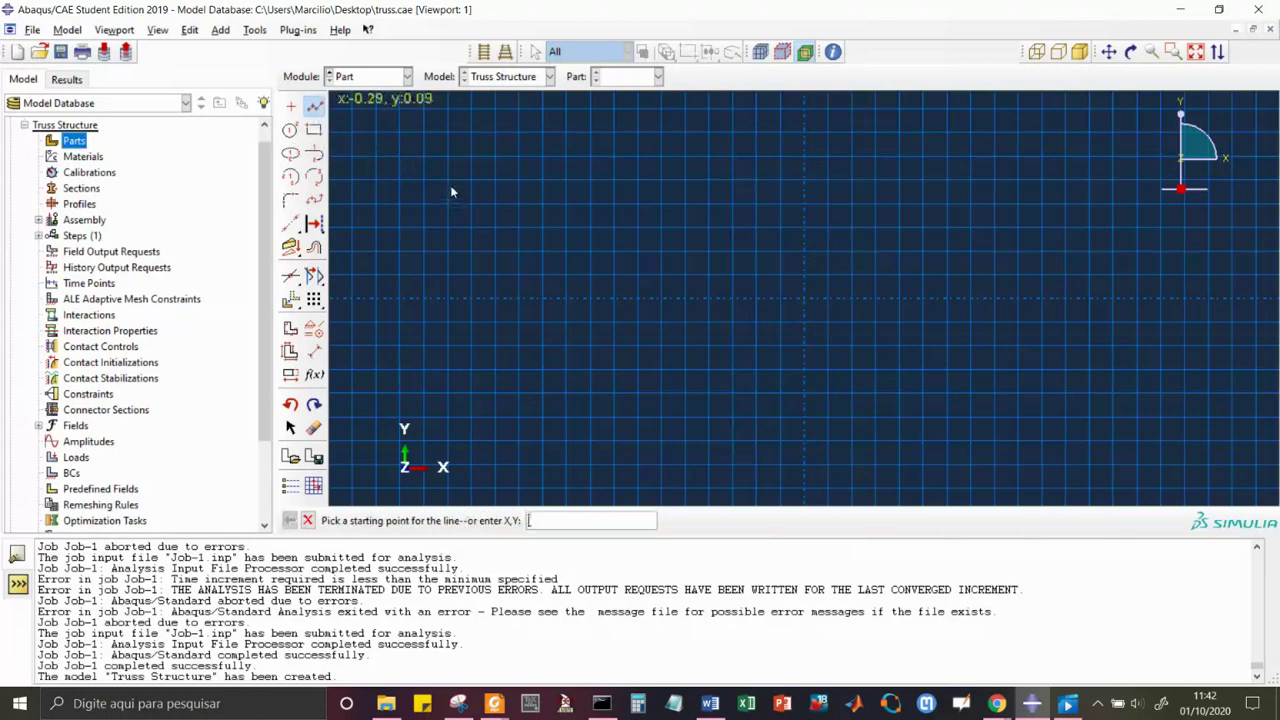
click(448, 140)
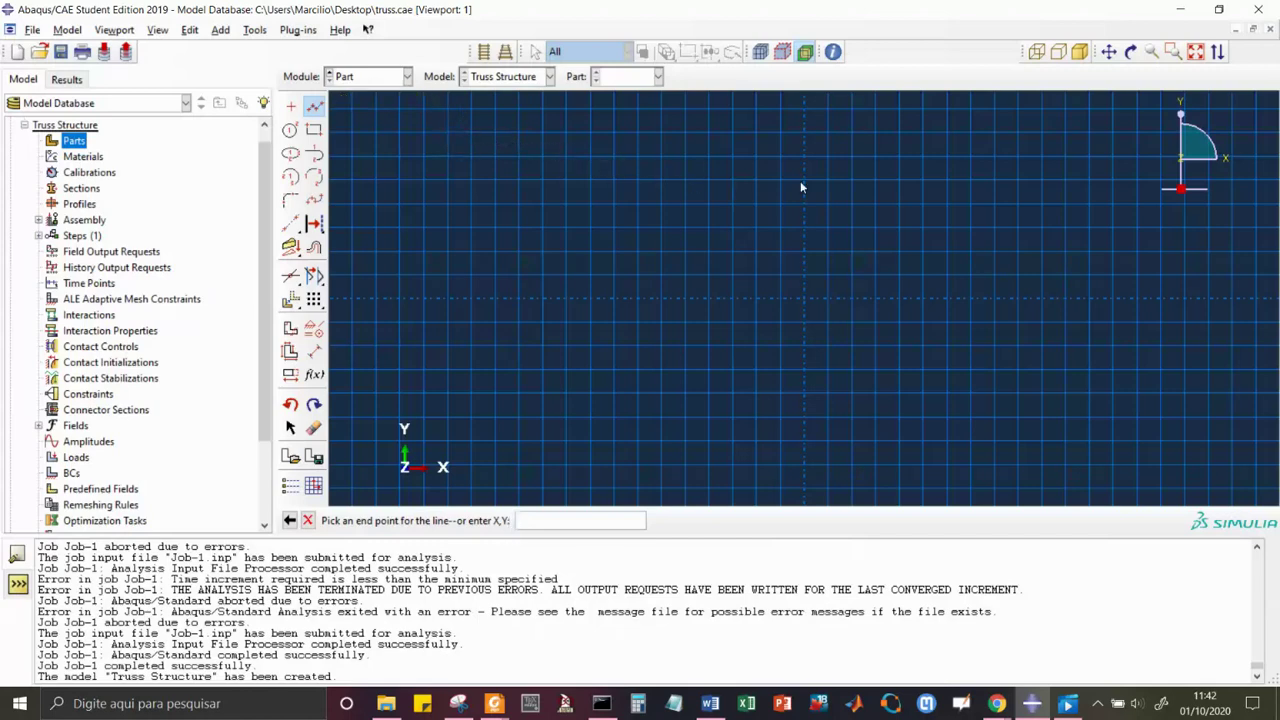
click(1089, 134)
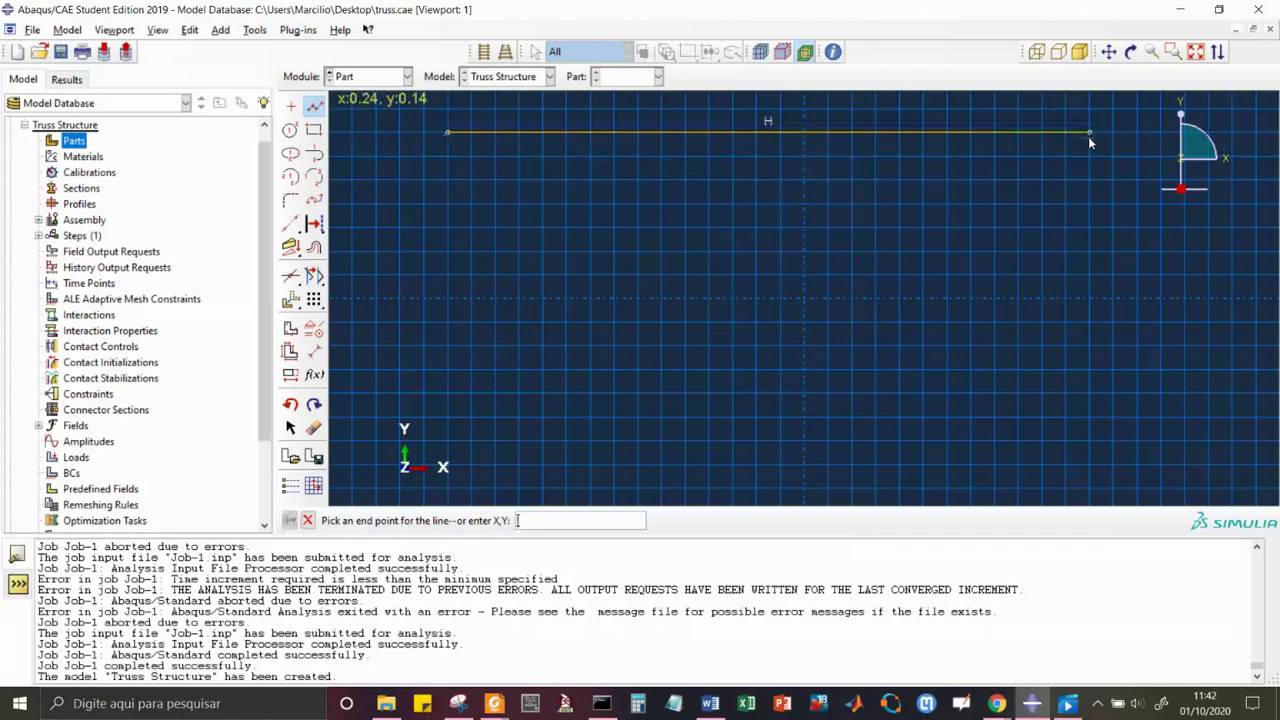
click(901, 325)
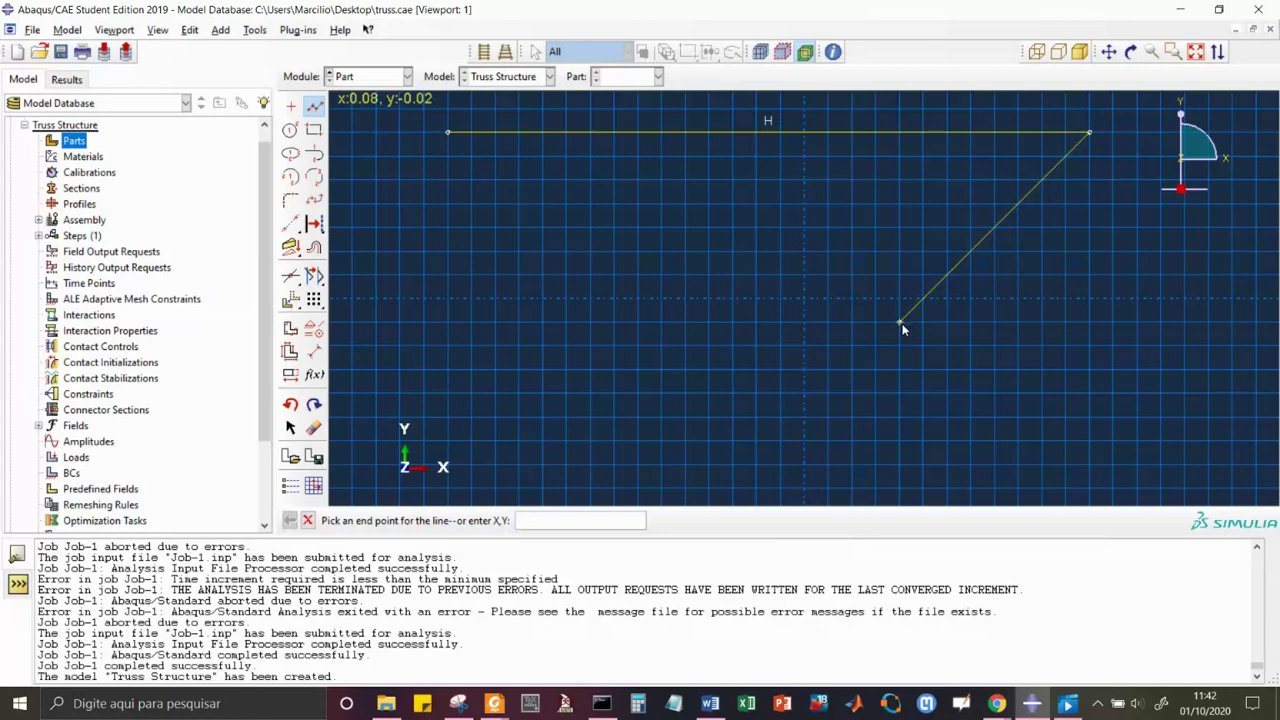
click(686, 138)
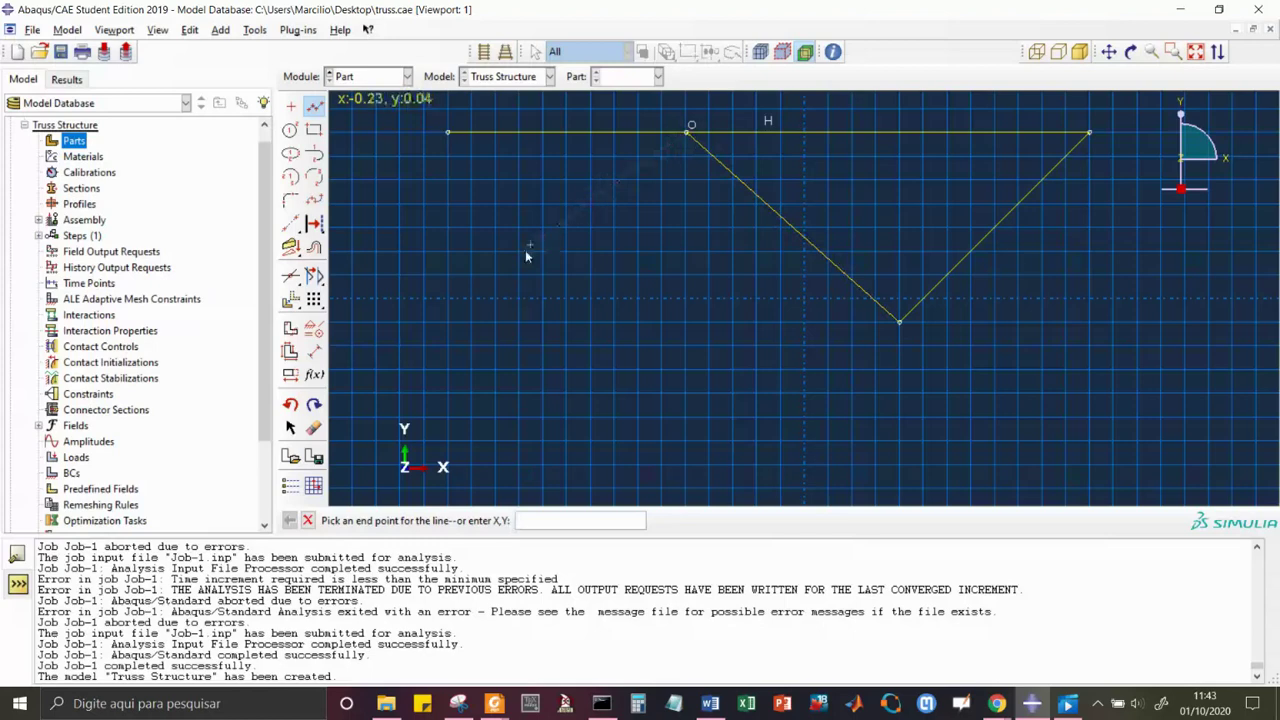
click(447, 323)
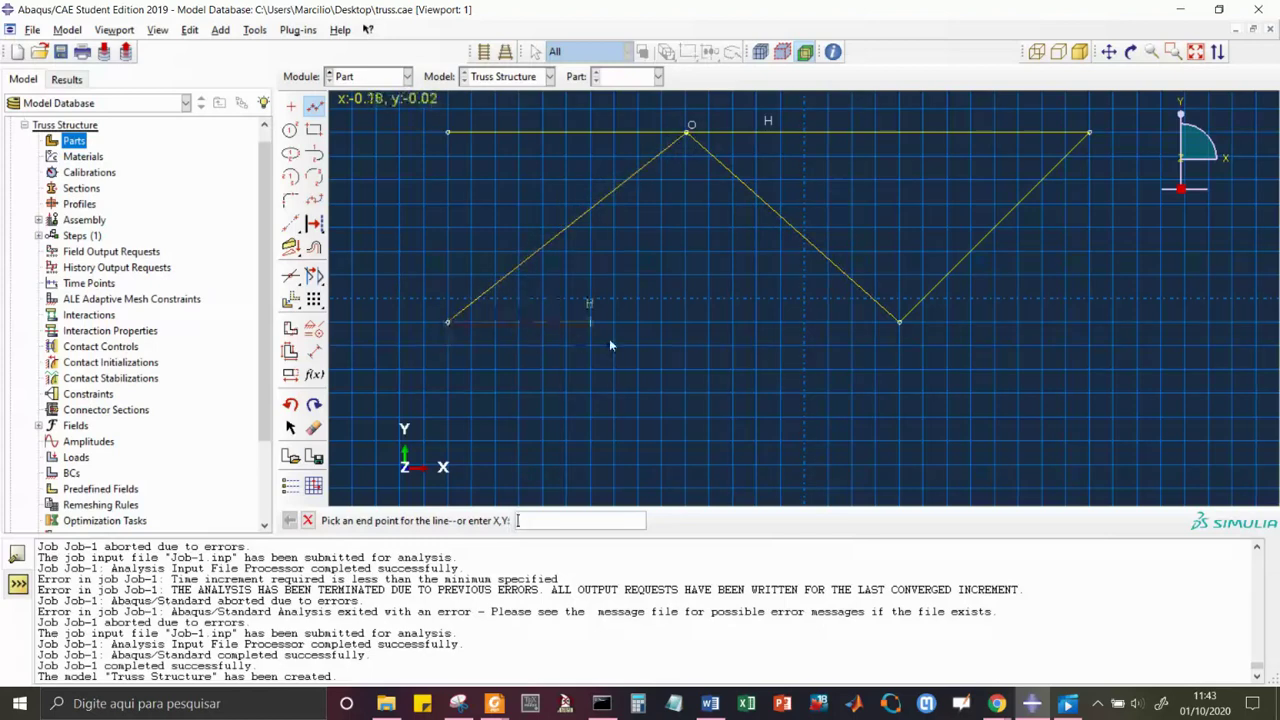
Continue the connected lines with a horizontal bottom chord to (0.08, -0.02) and a vertical member up to (0.08, 0.14), and end the line chain.
click(899, 323)
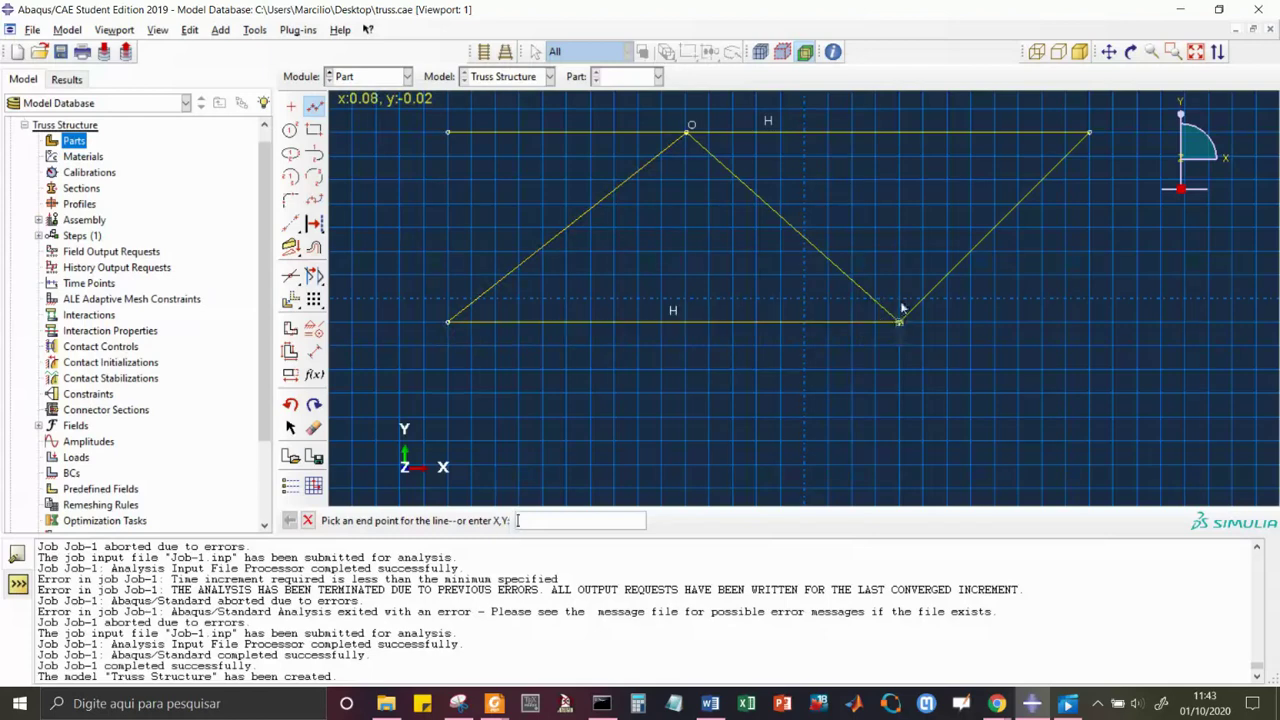
click(899, 132)
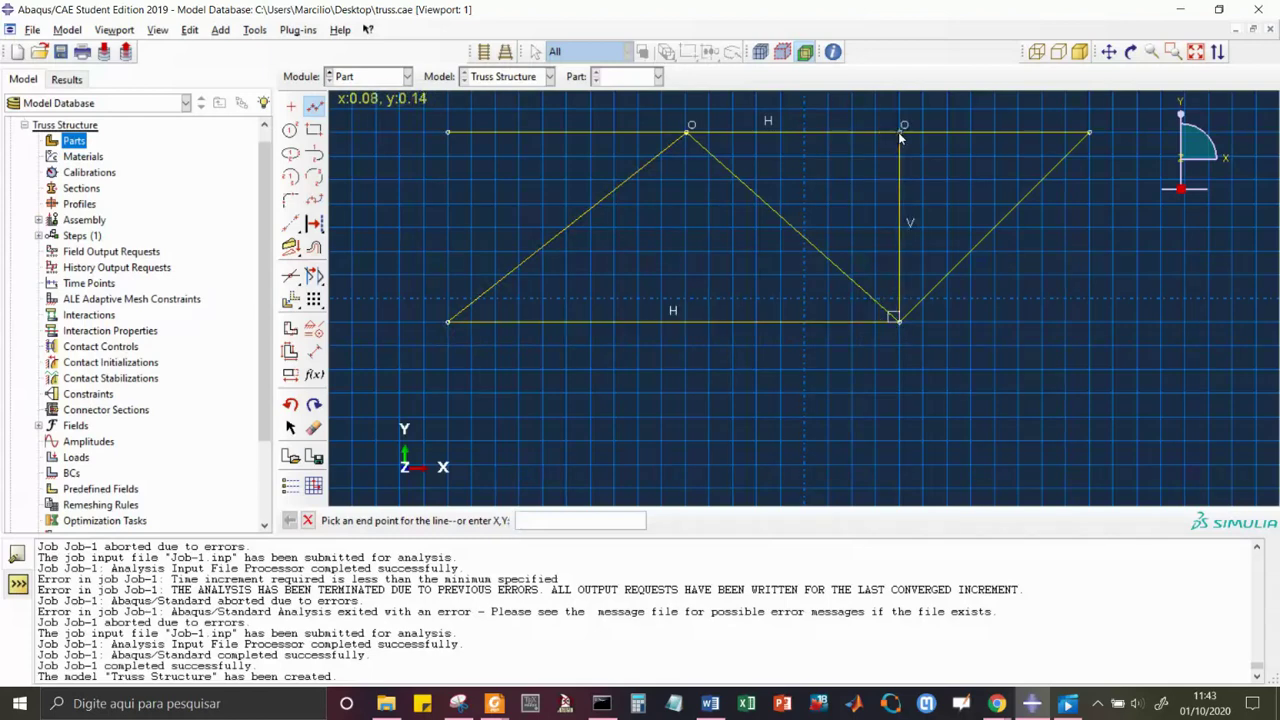
right_click(899, 134)
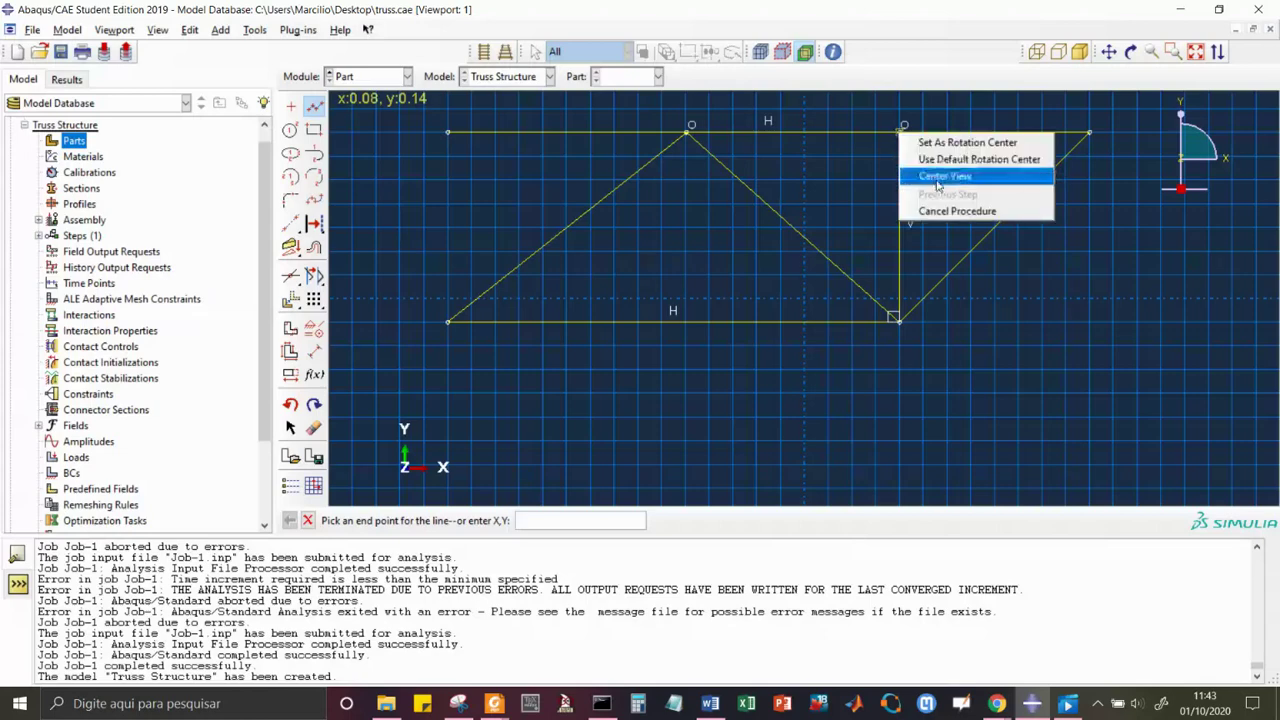
click(948, 211)
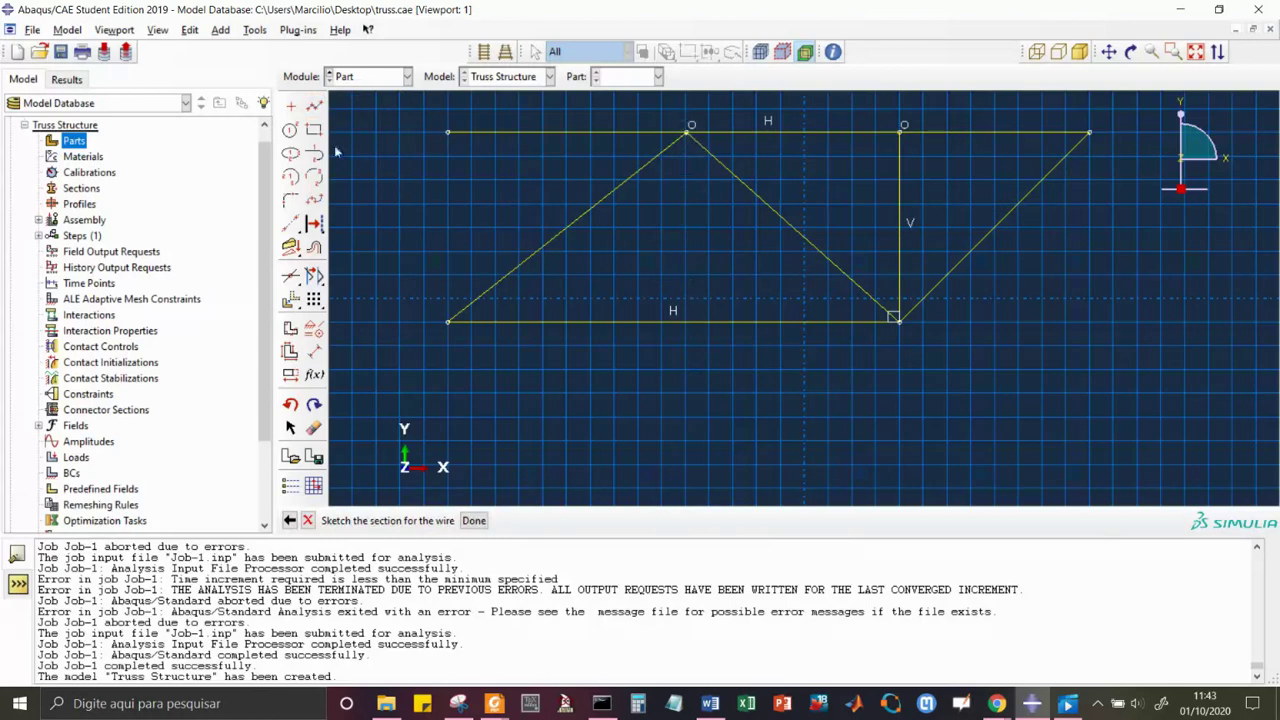
Sketch a vertical member from the top chord joint at (-0.1, 0.14) down to the bottom chord at (-0.1, -0.02) and end the line.
click(314, 105)
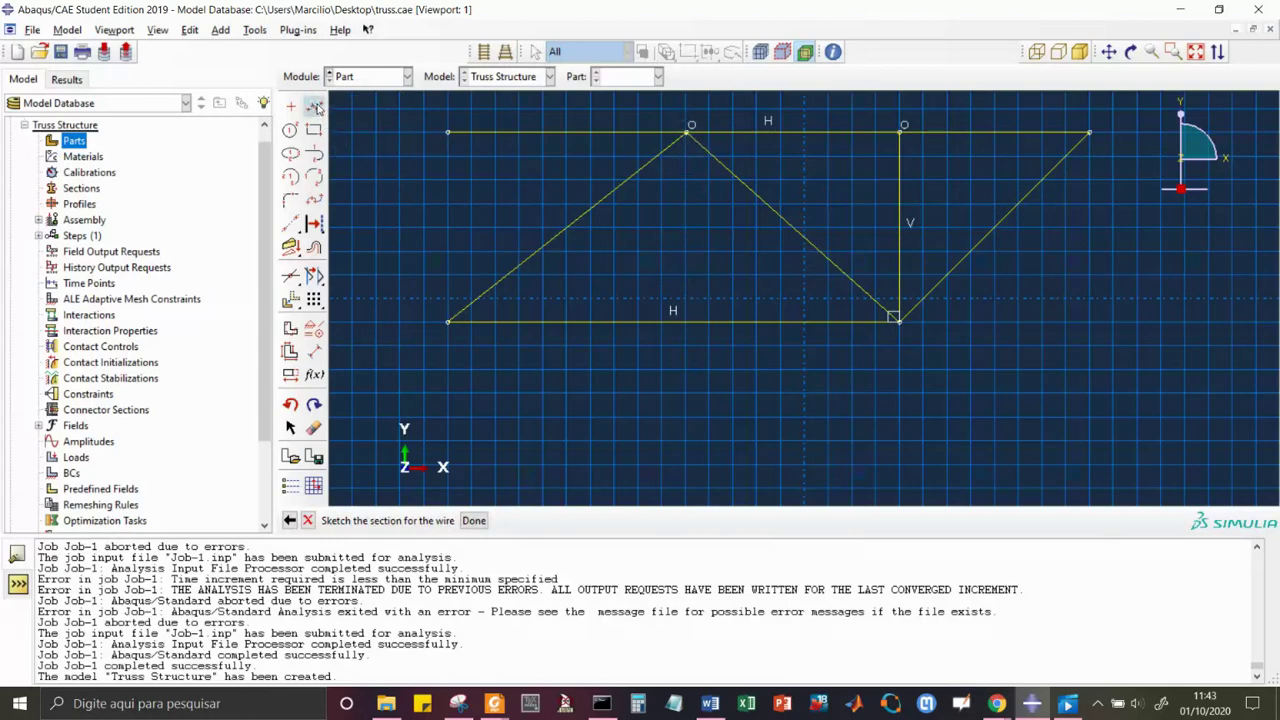
click(686, 133)
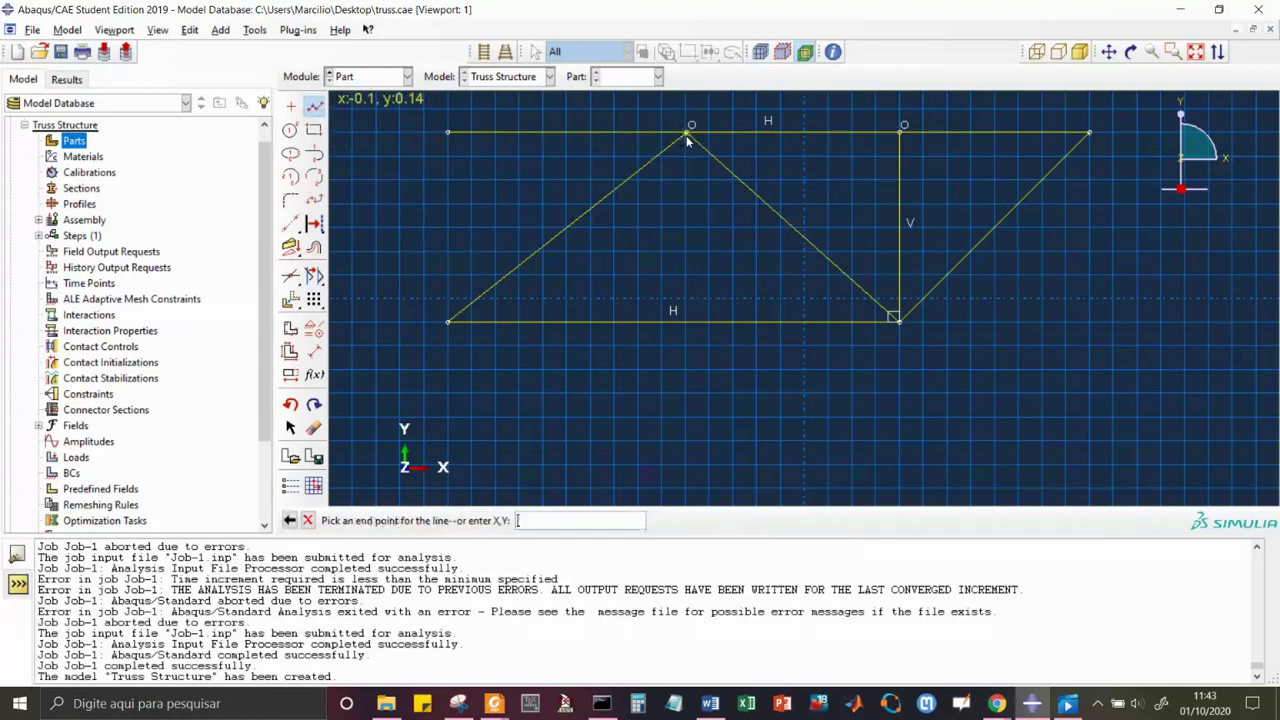
click(686, 323)
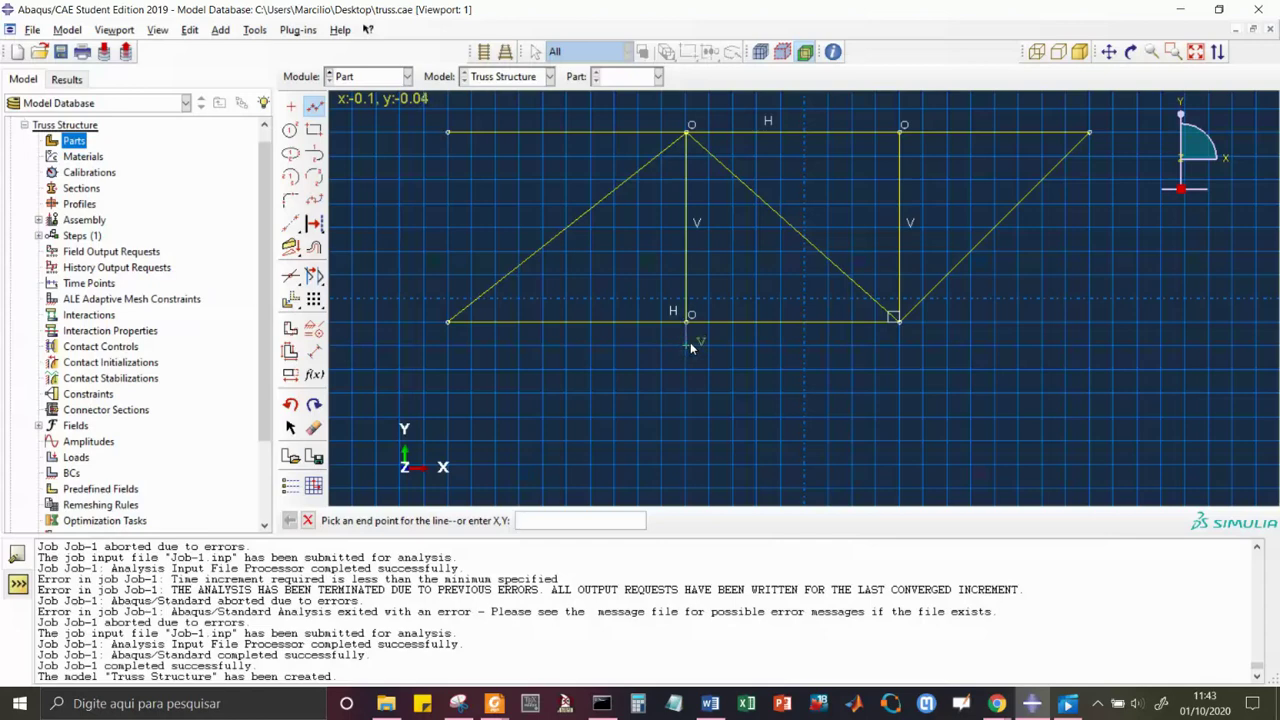
right_click(690, 342)
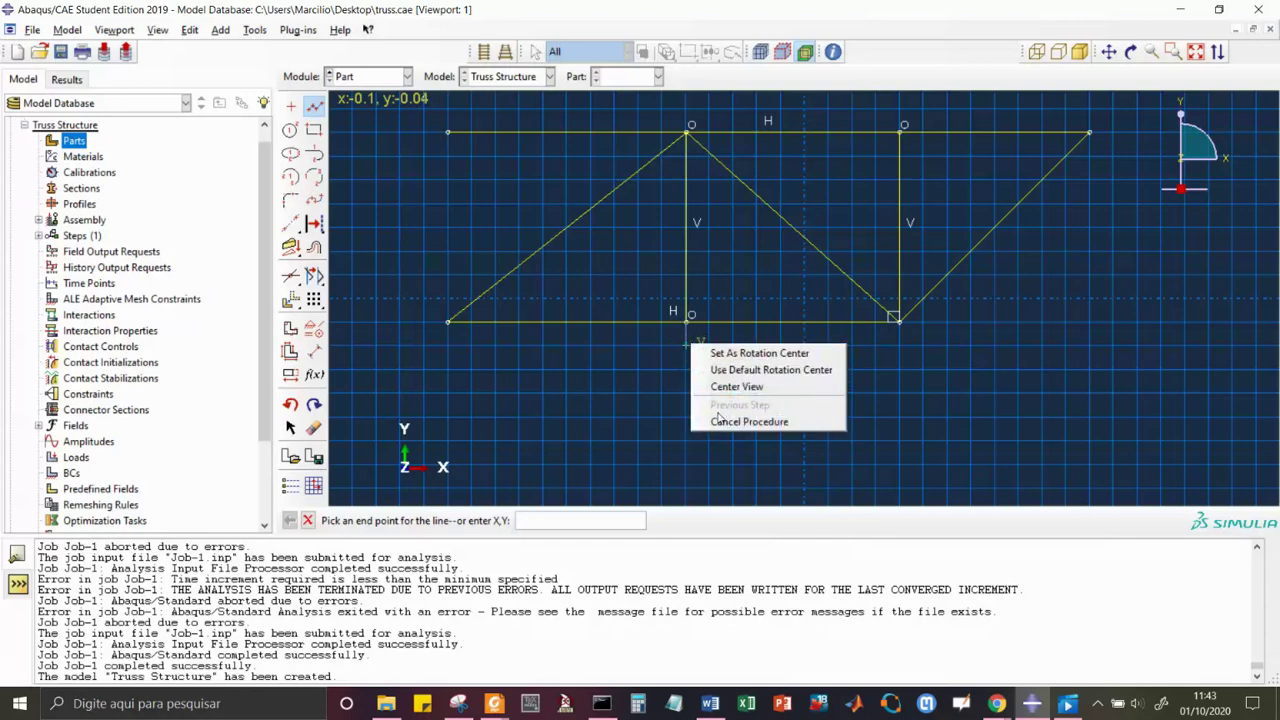
click(727, 334)
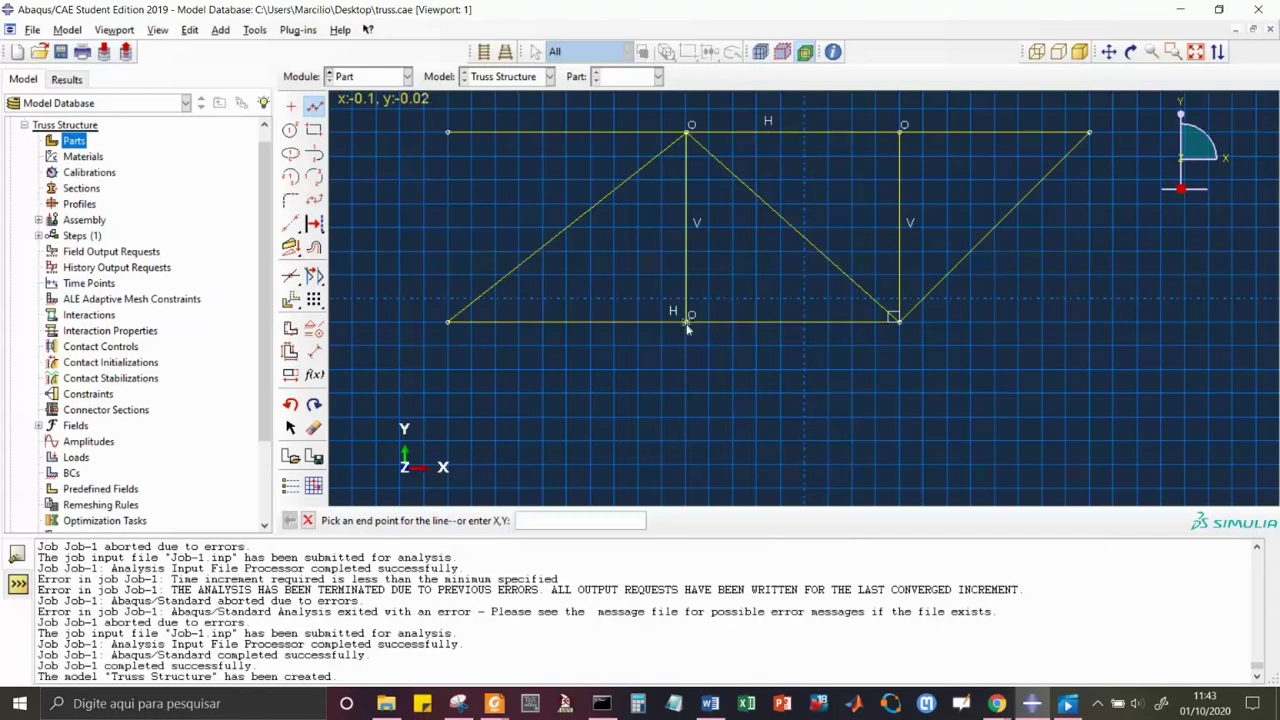
right_click(686, 323)
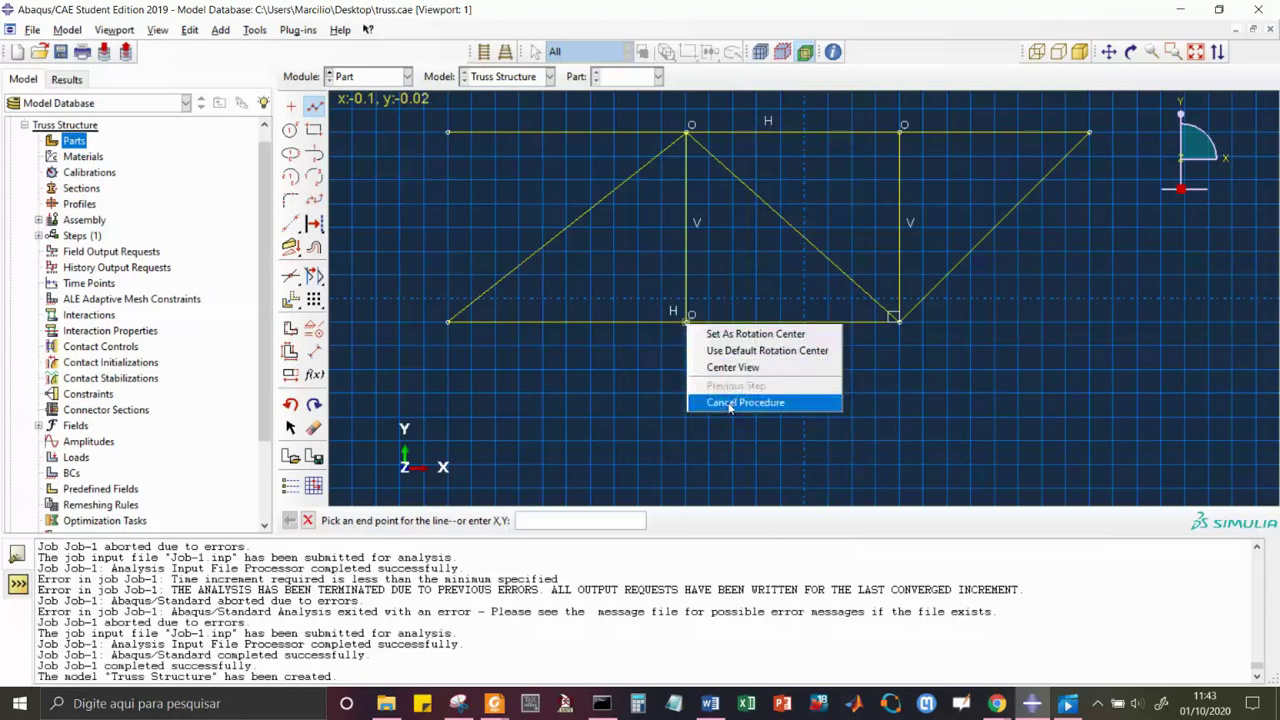
click(729, 405)
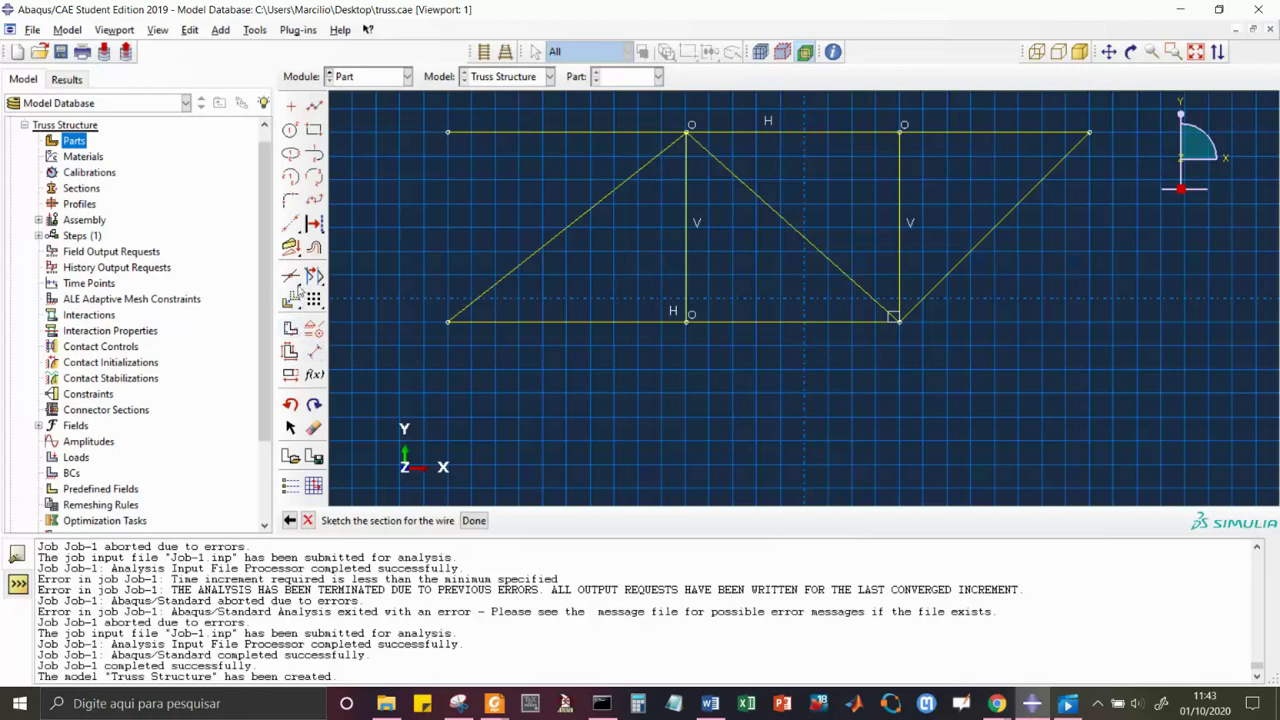
Split the top chord where the first diagonal meets it and again at the vertical member near x = 0.08.
click(292, 280)
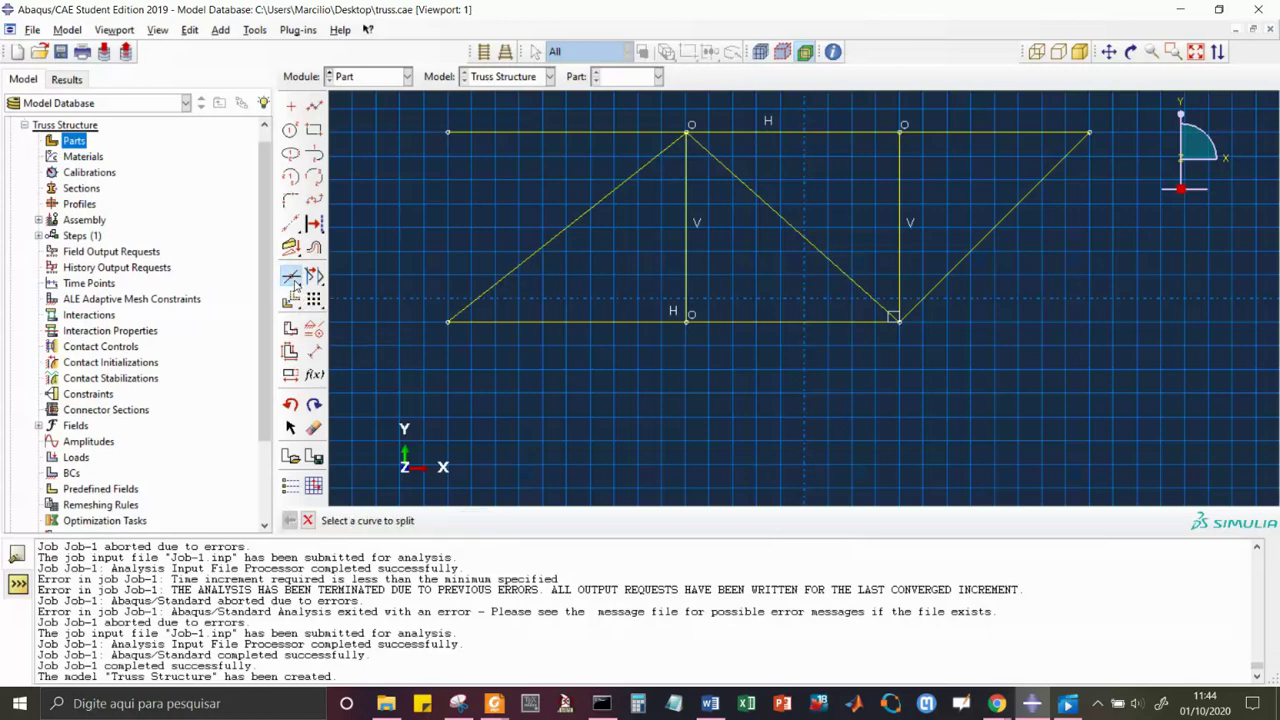
click(506, 133)
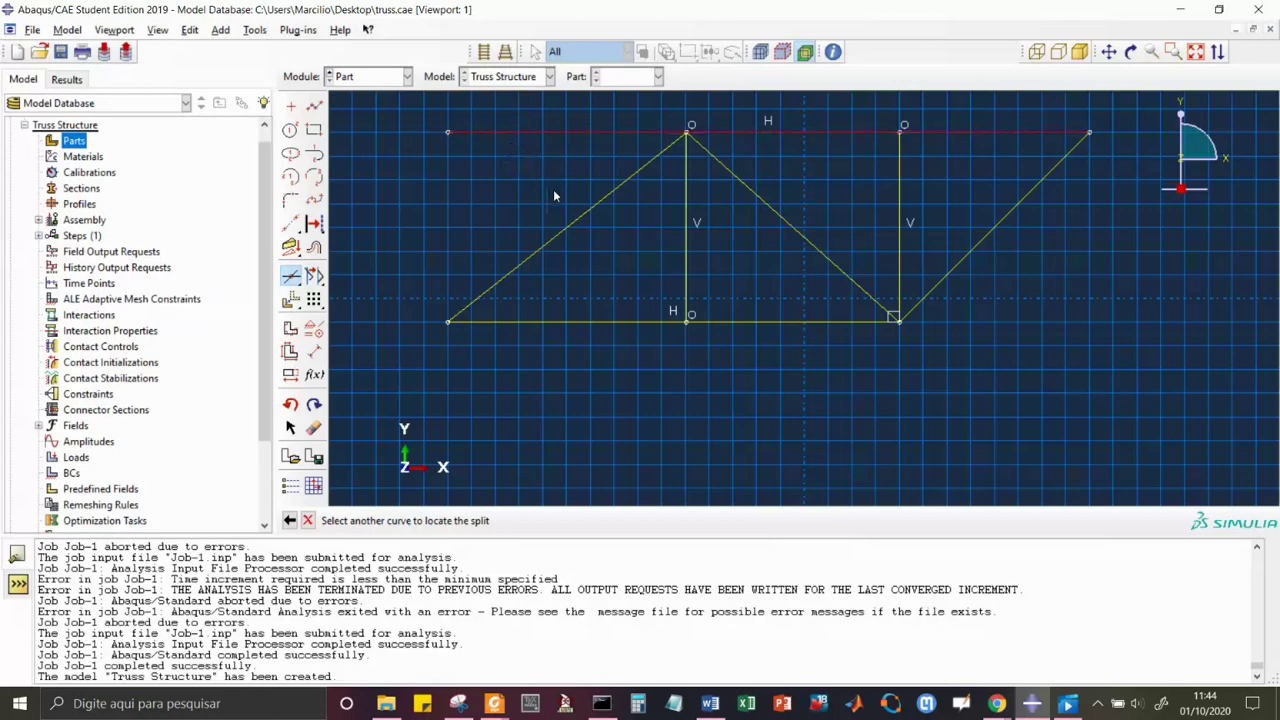
click(585, 217)
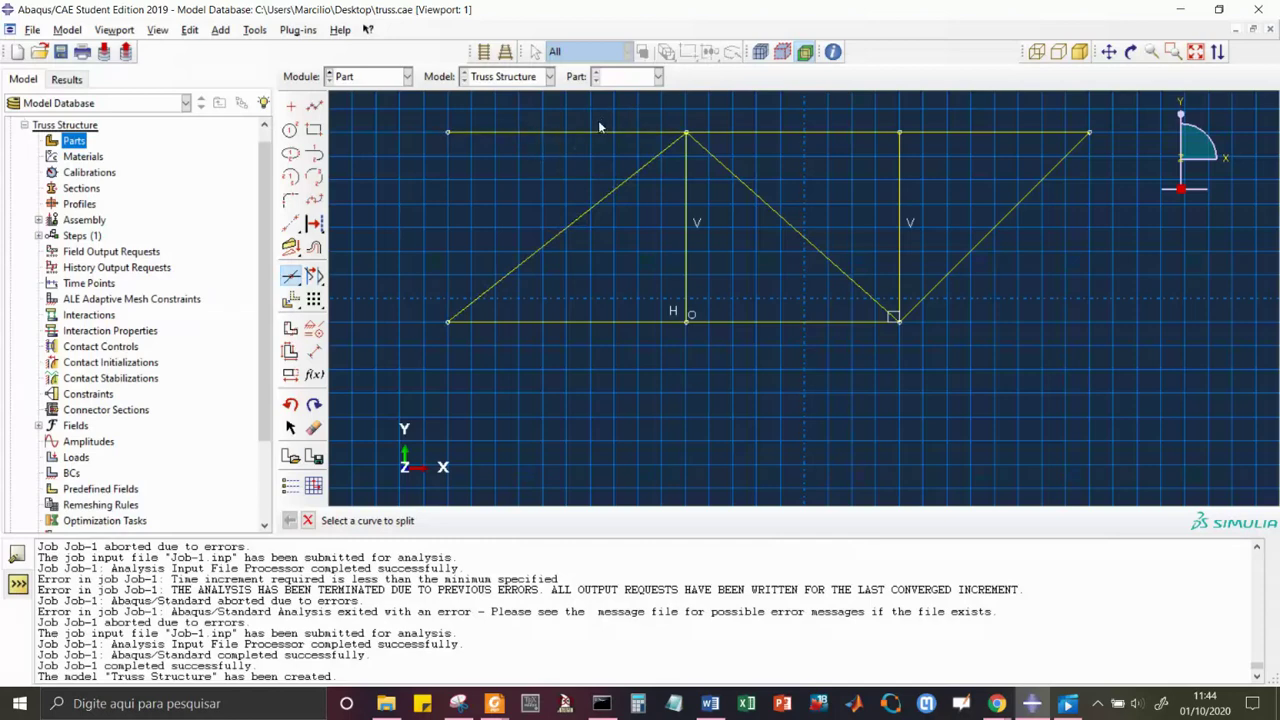
click(868, 136)
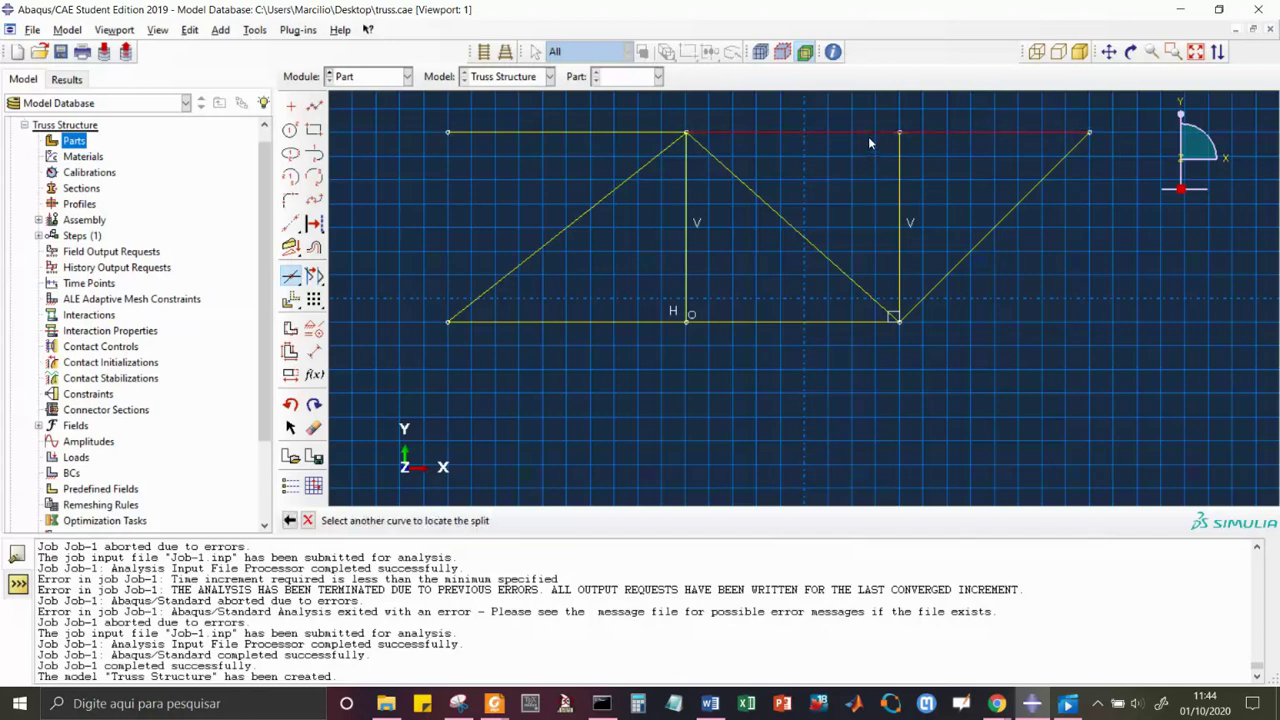
click(898, 186)
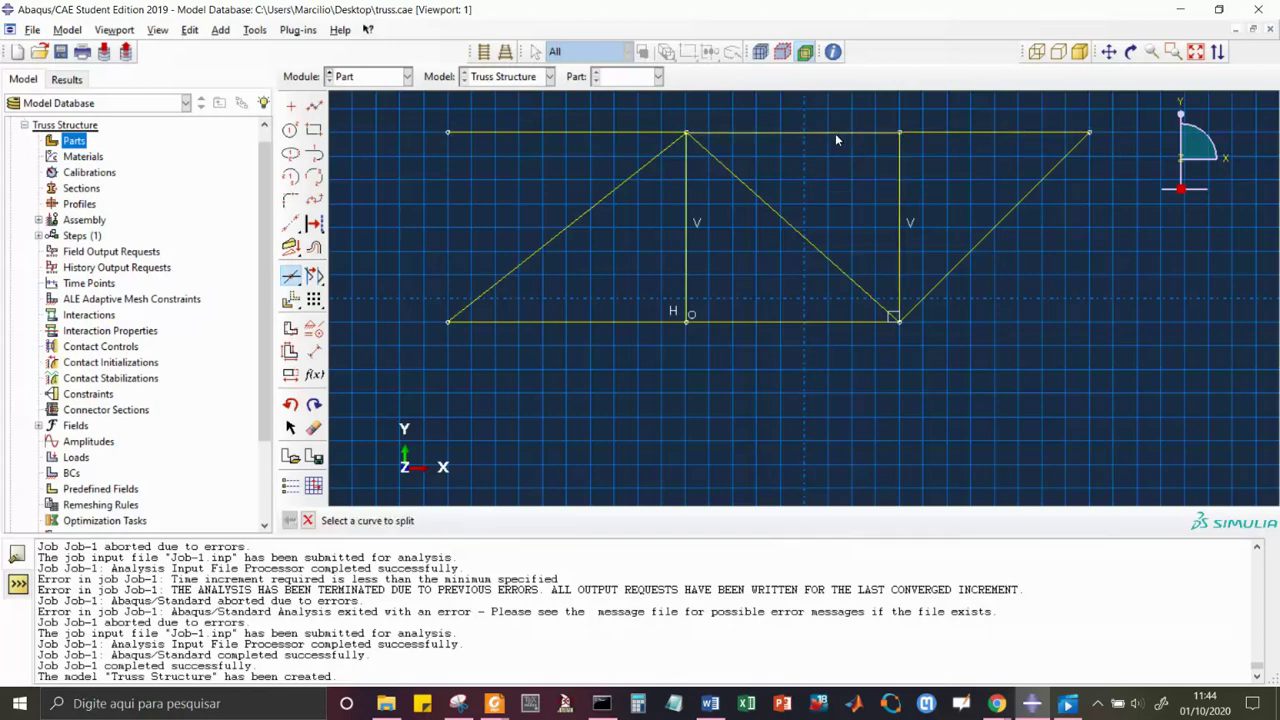
Split the bottom chord at the vertical member near x = -0.1 and finish the wire sketch.
click(642, 325)
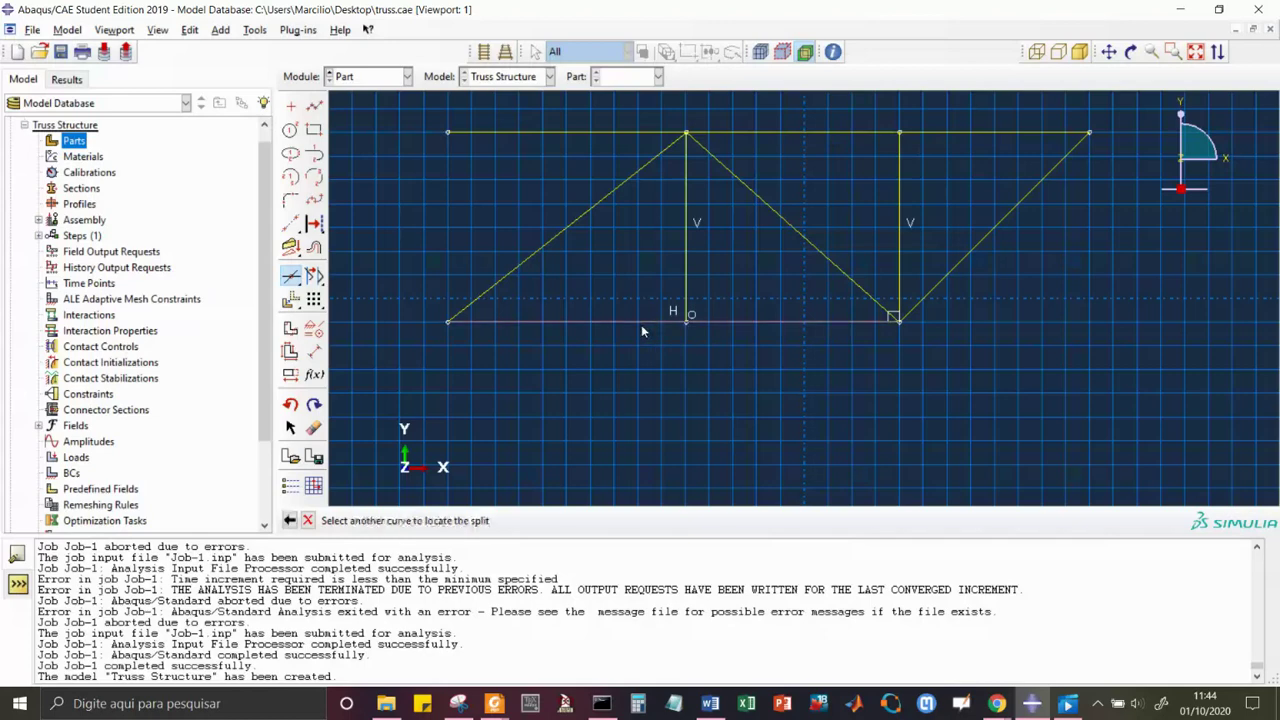
click(685, 265)
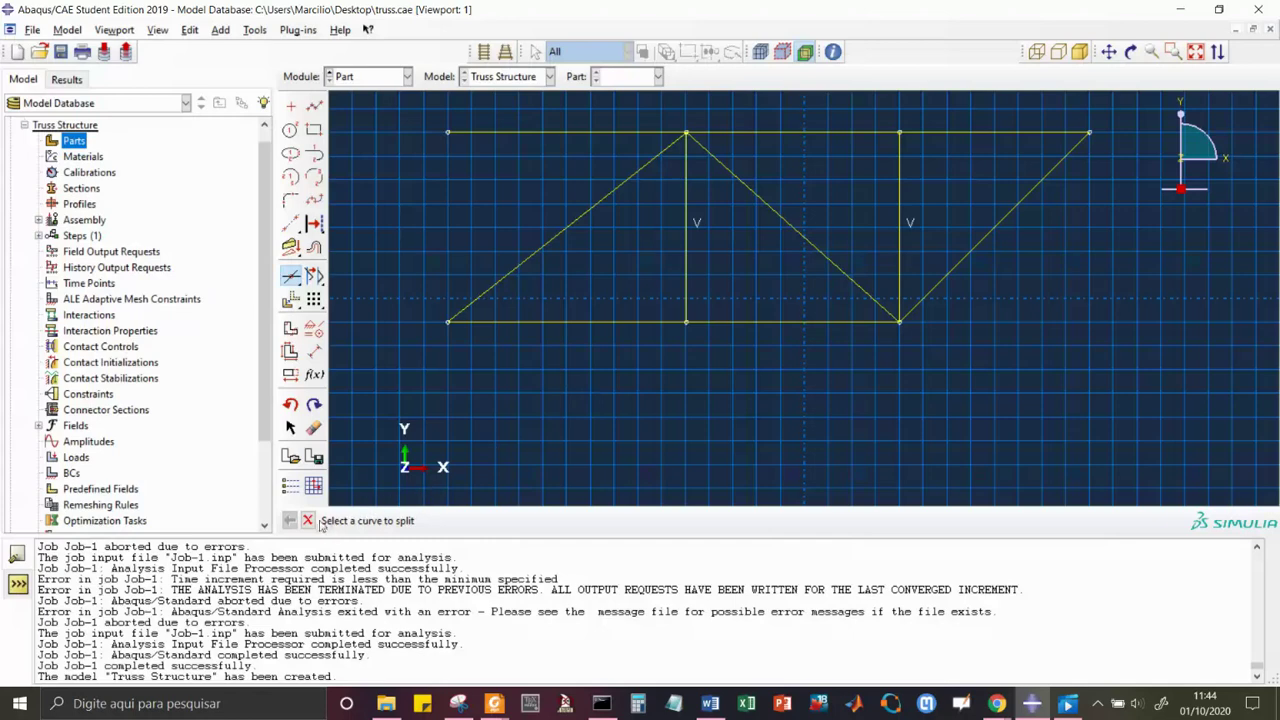
click(307, 521)
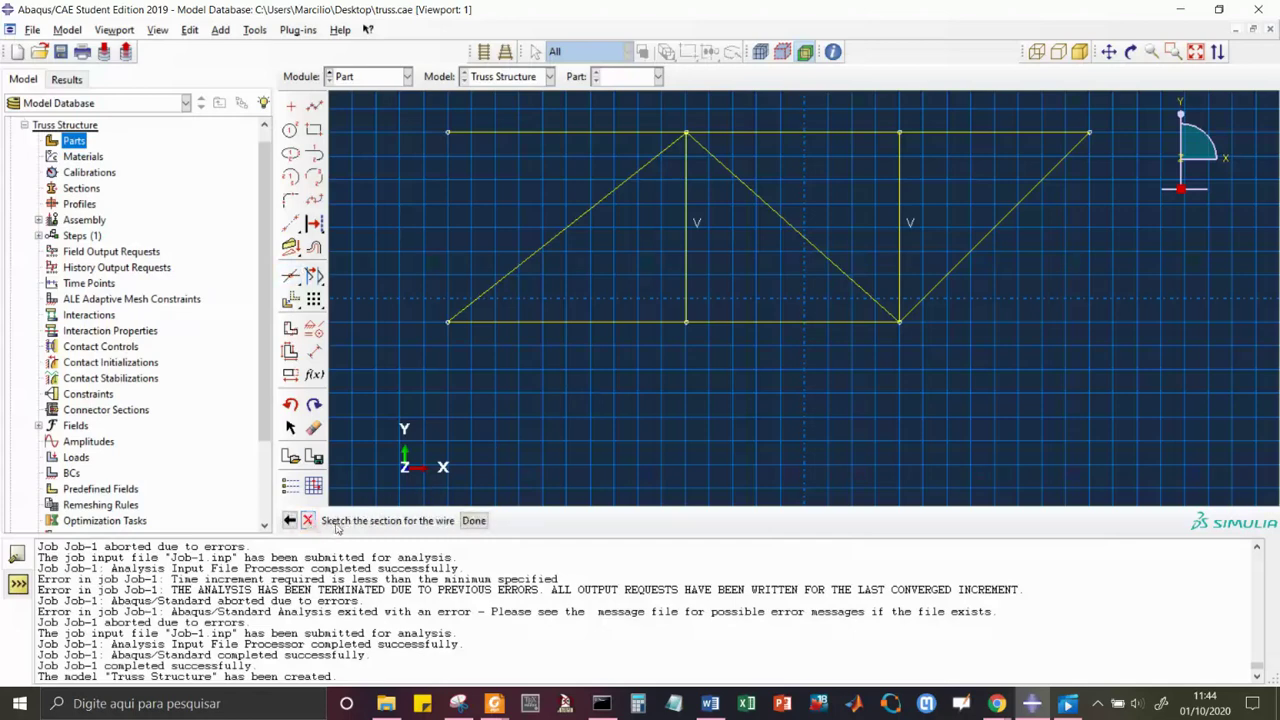
click(473, 521)
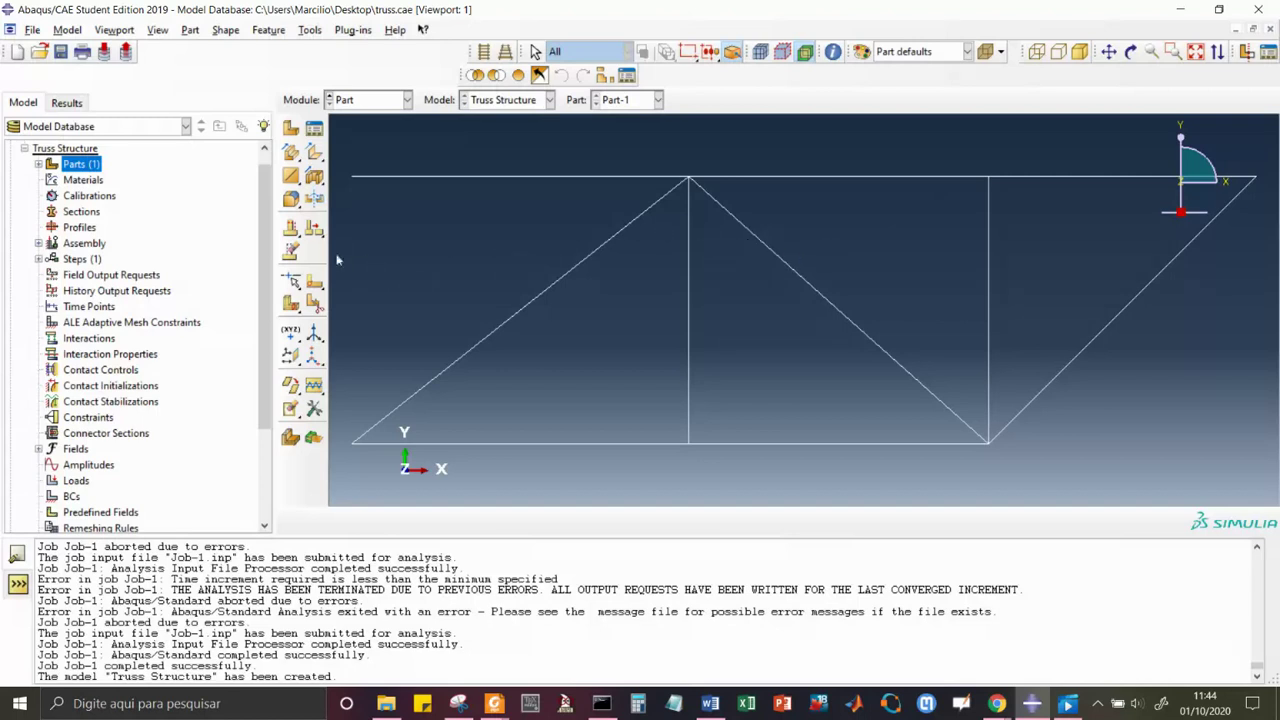
Create a material named steel with a uniform mass density of 7800.
click(84, 180)
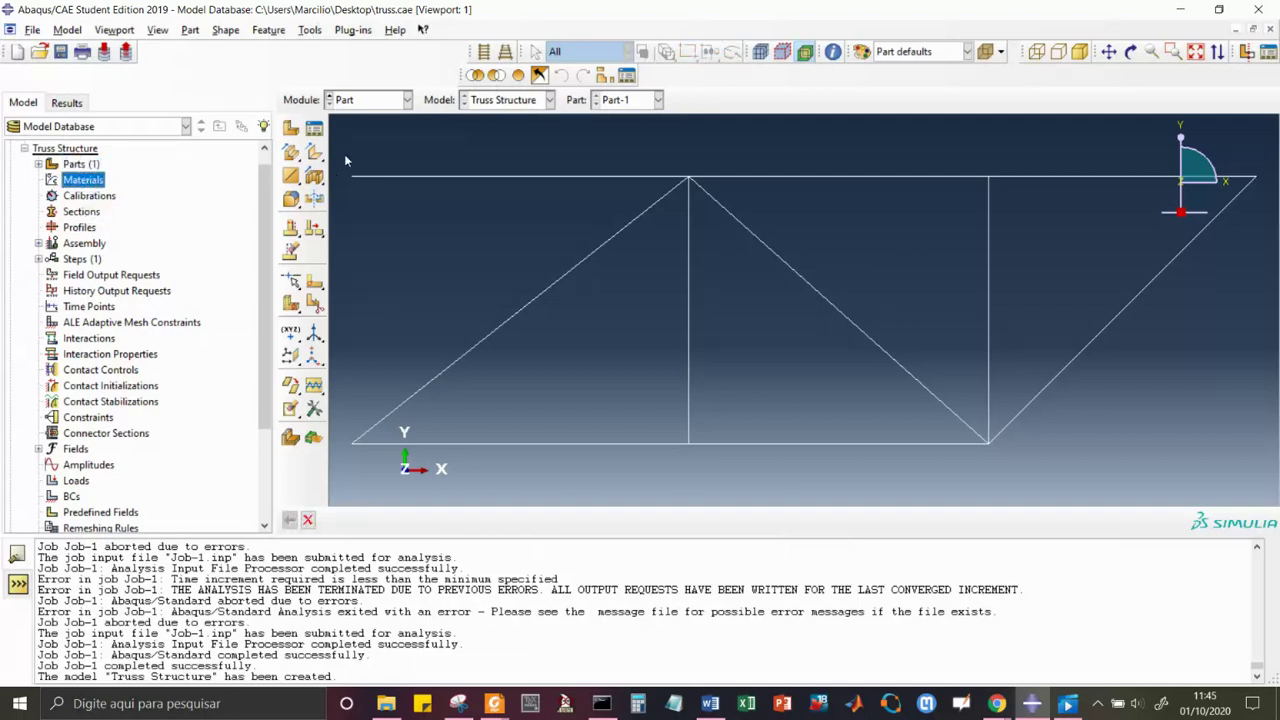
click(408, 100)
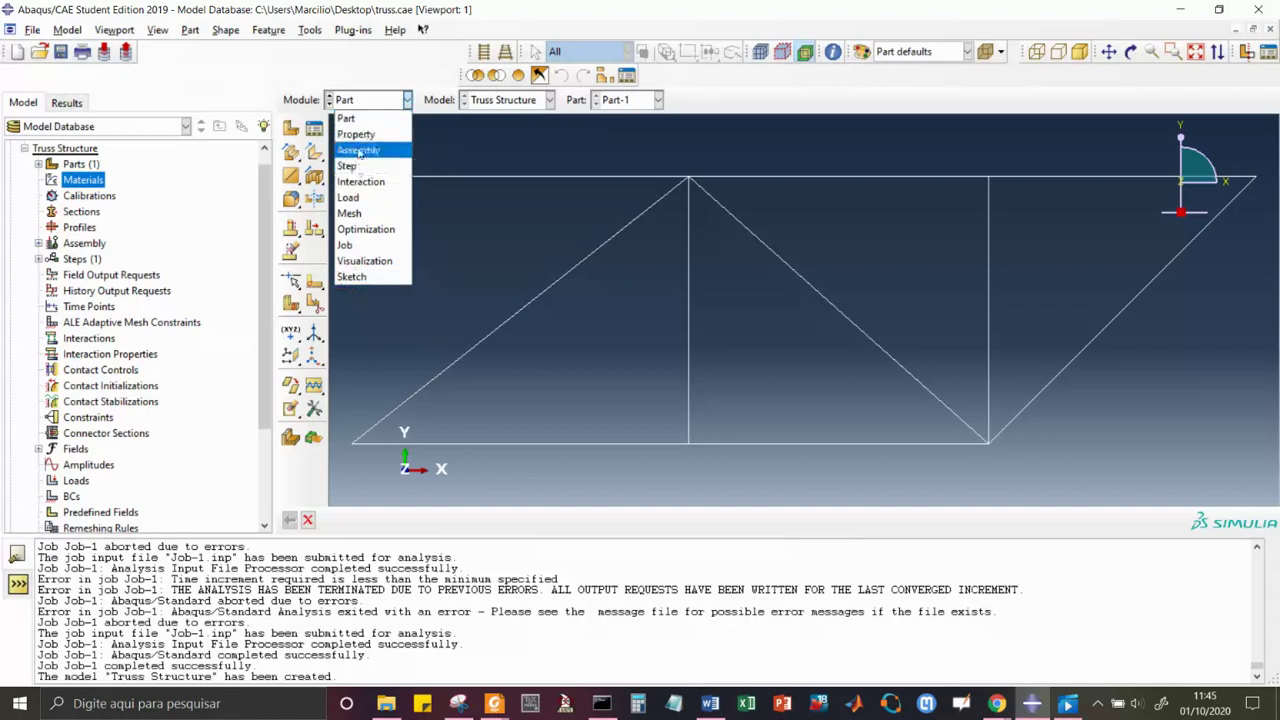
double_click(80, 180)
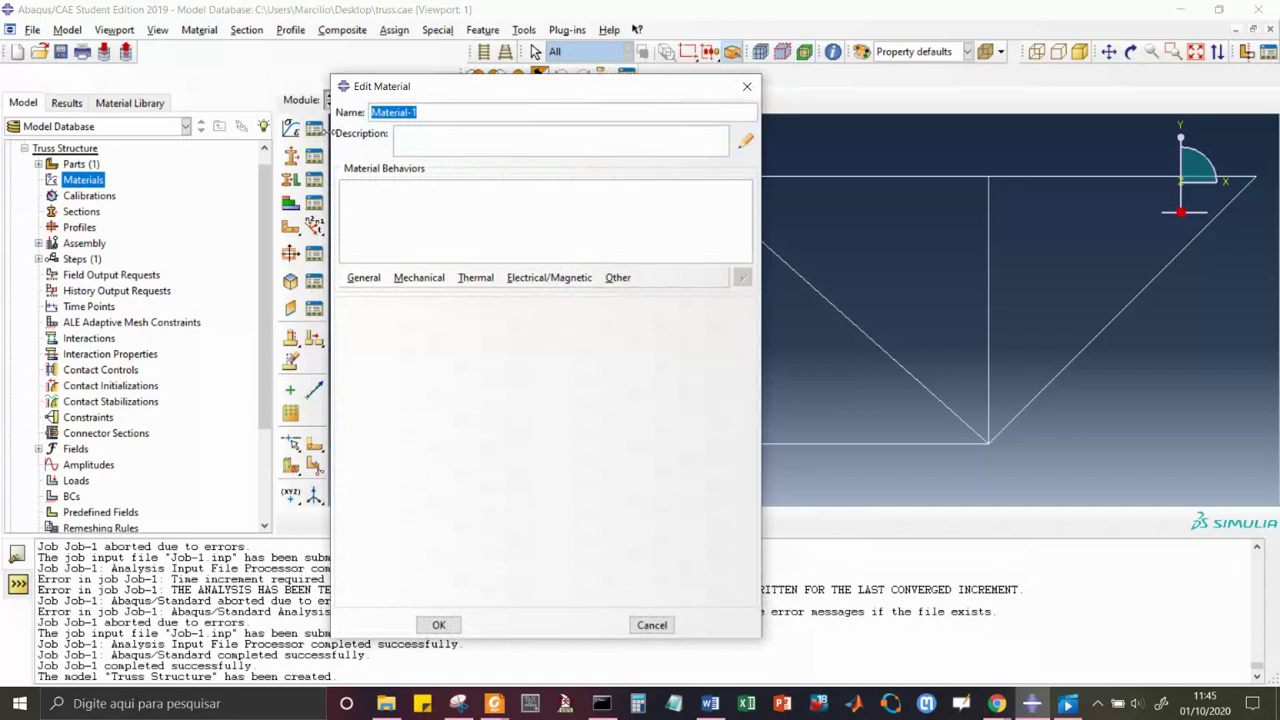
text(steel)
click(354, 285)
click(377, 296)
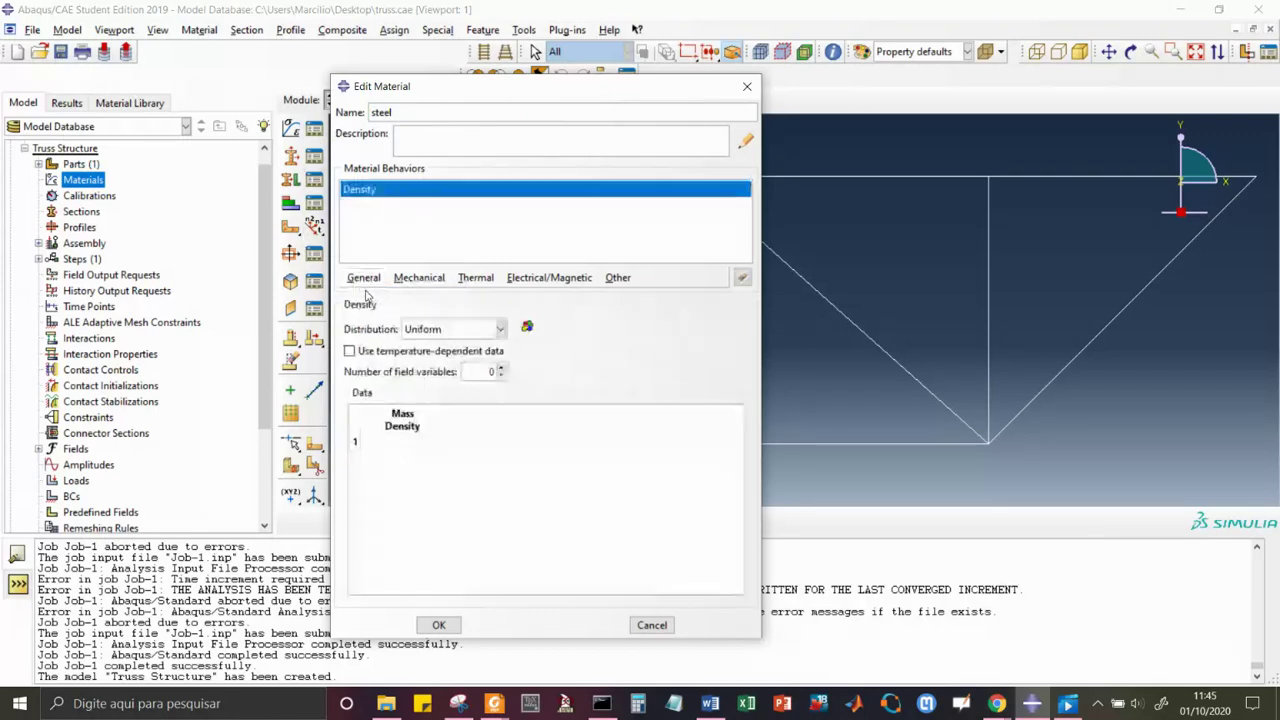
click(392, 443)
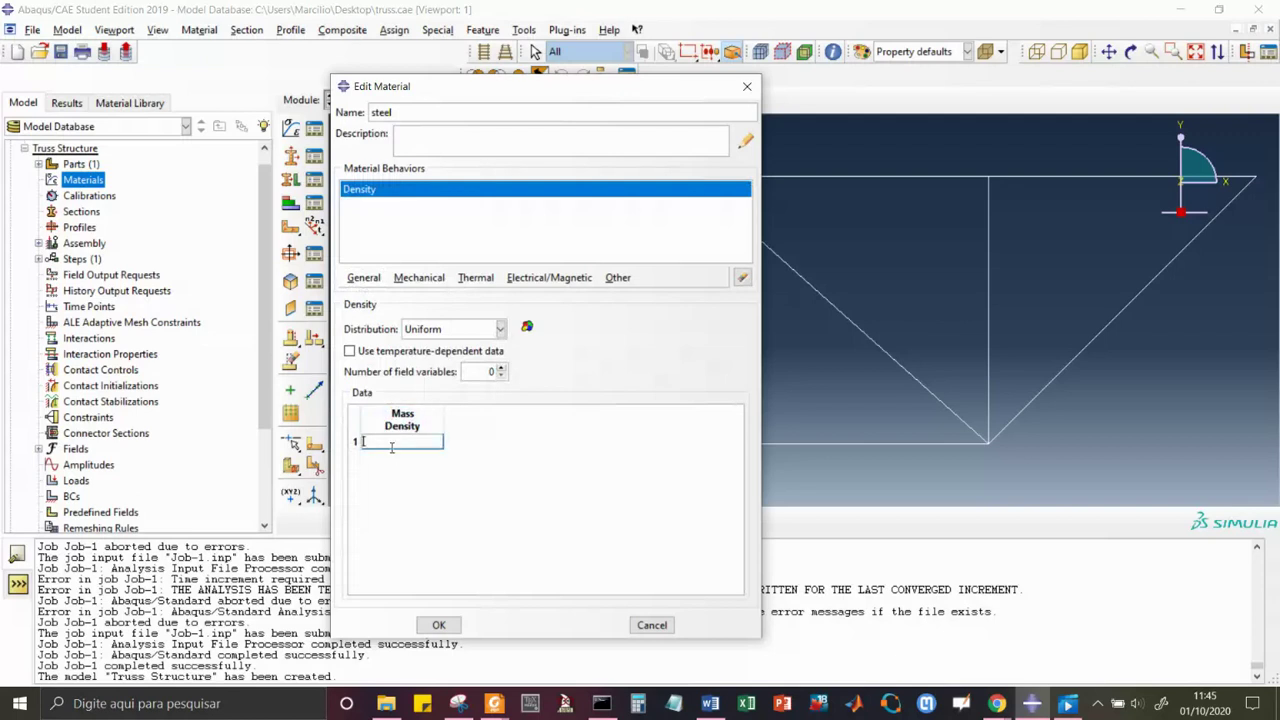
text(7800)
Add isotropic elastic behavior to steel with Young's modulus 200e9 and Poisson's ratio 0.28, and save the material.
click(430, 279)
click(432, 279)
click(412, 277)
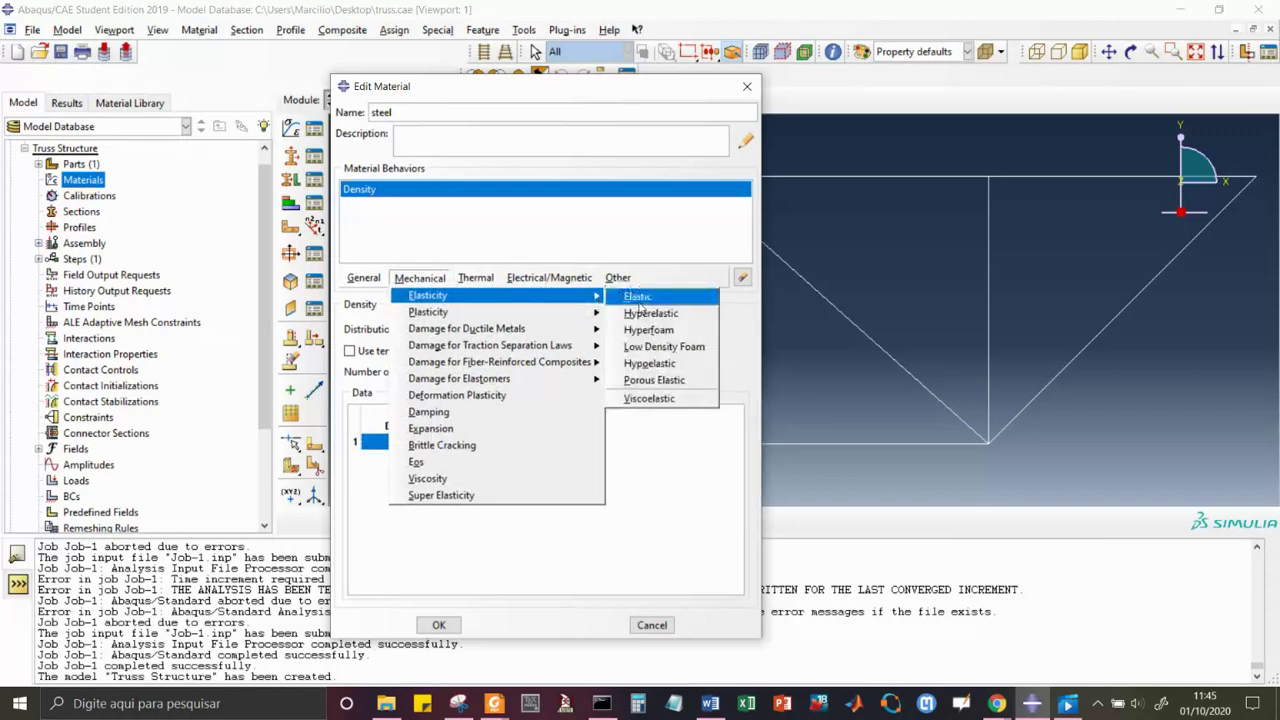
click(640, 298)
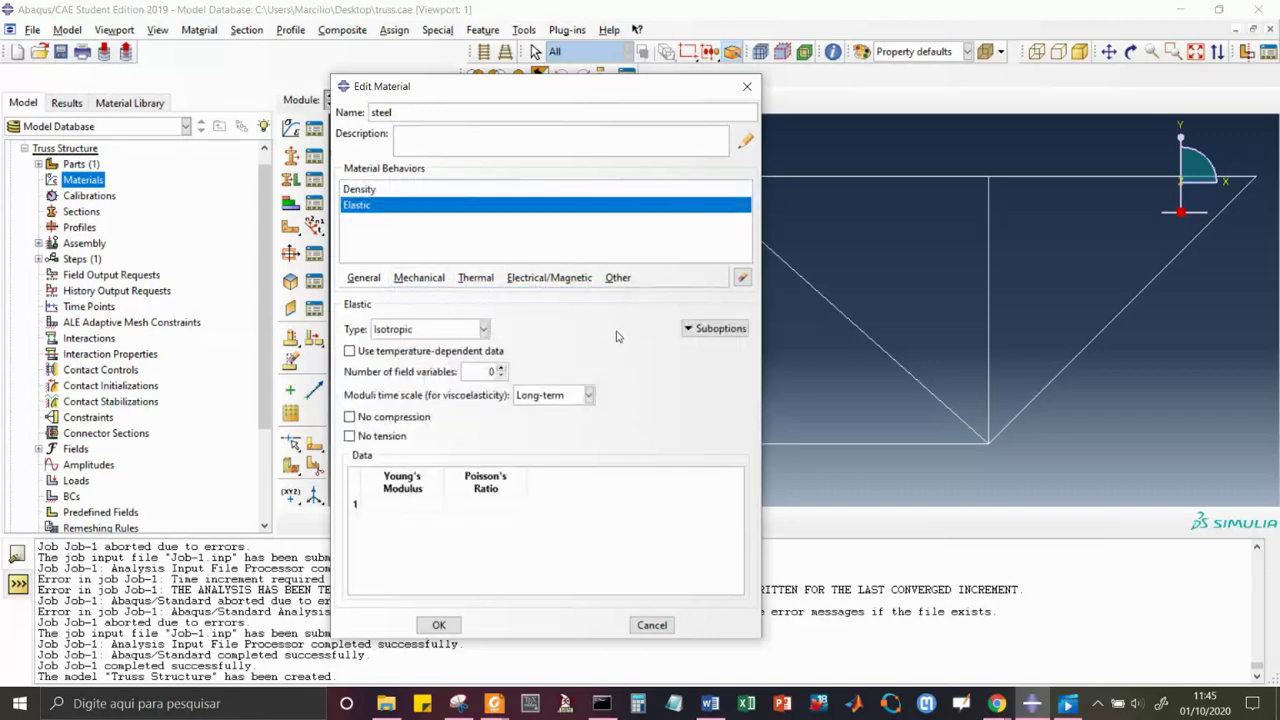
click(433, 513)
text(200e9)
key(Tab)
text(0.28)
click(441, 625)
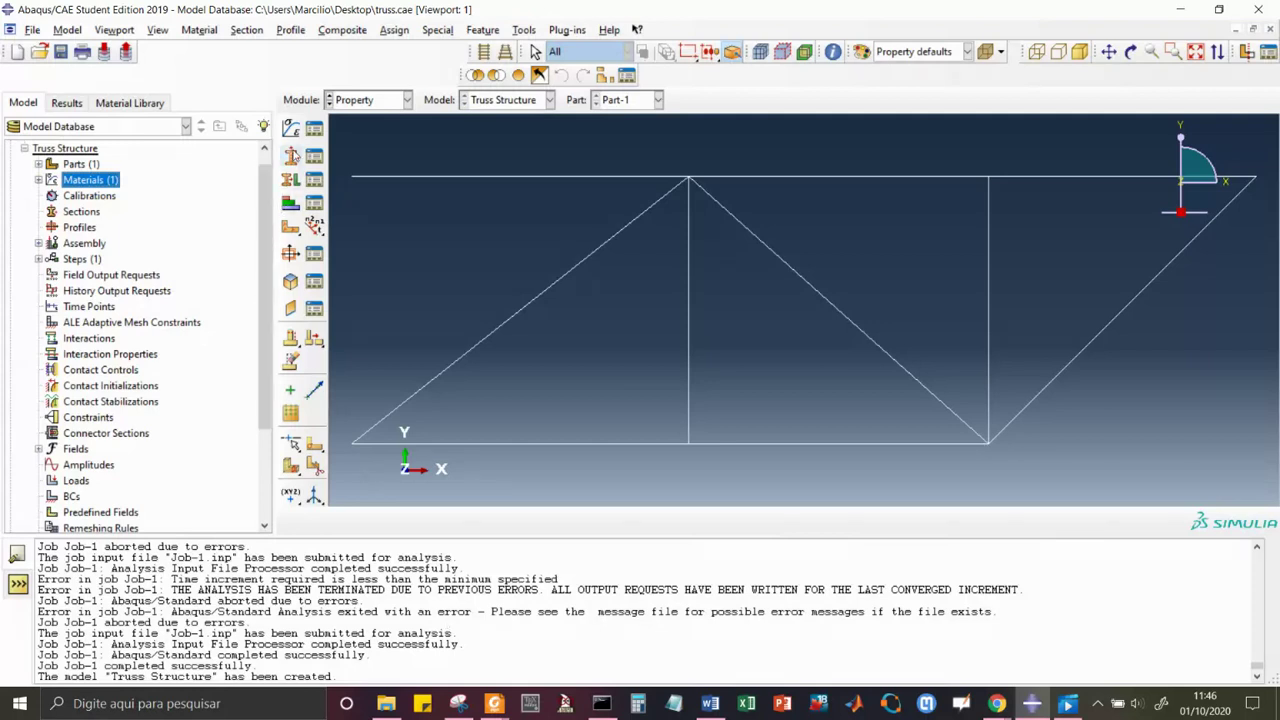
Create a truss section named Section-1 in the Beam category with steel and a cross-sectional area of 1e-2.
click(292, 157)
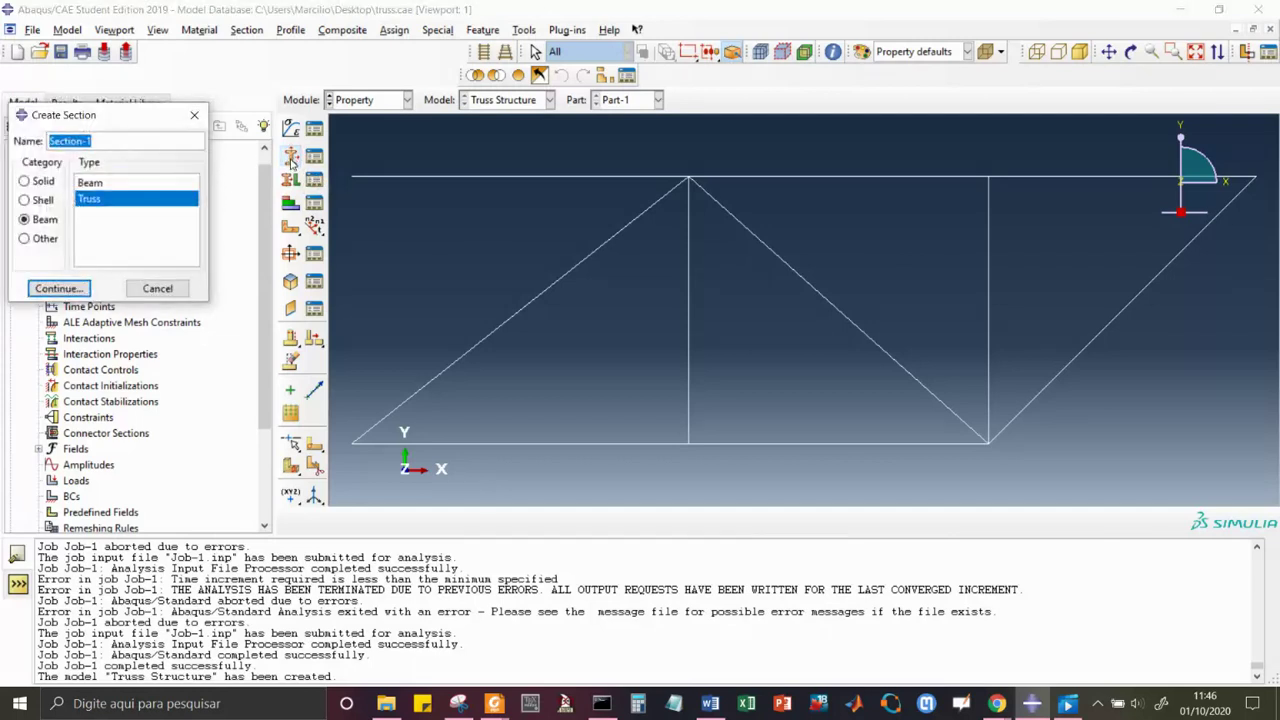
click(24, 182)
click(24, 200)
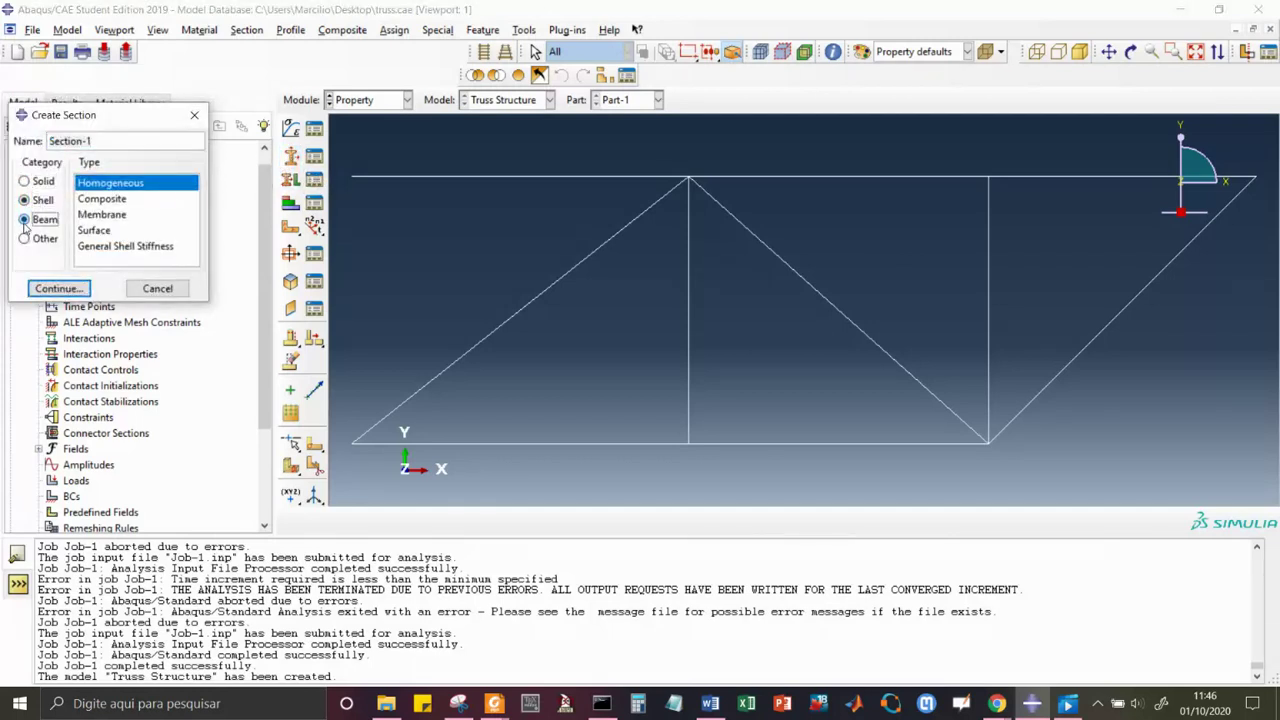
click(24, 220)
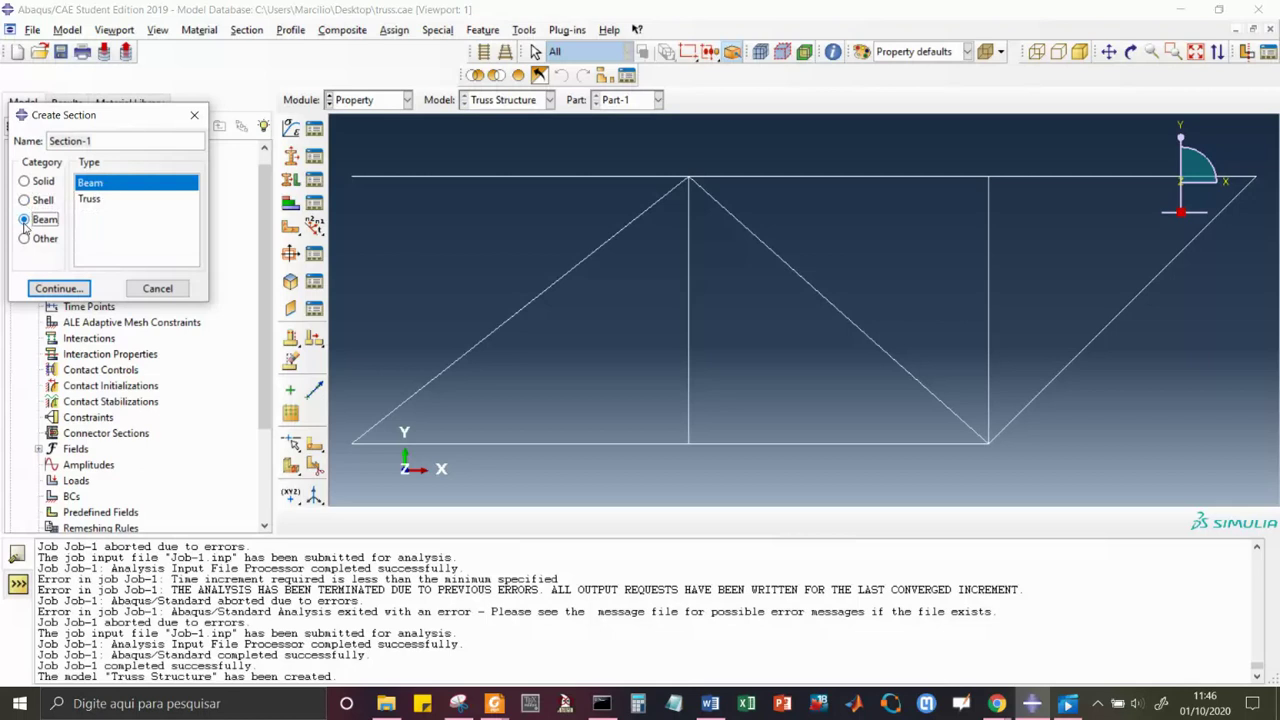
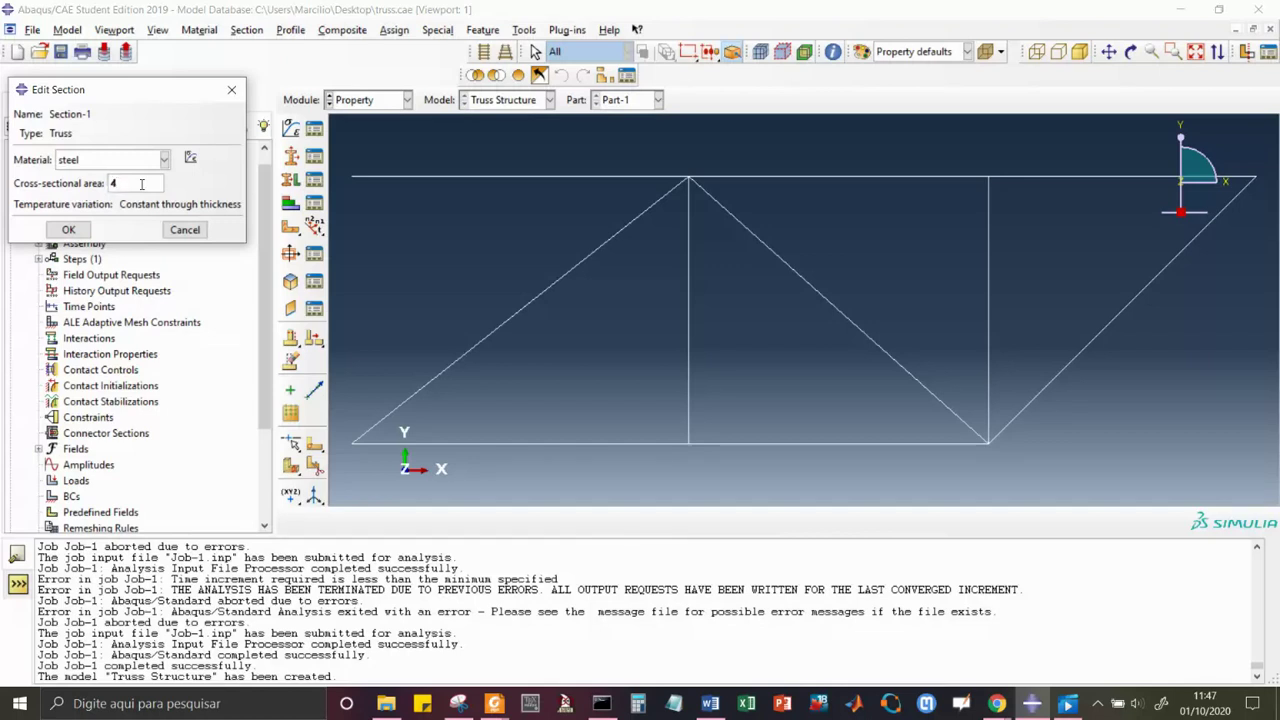
key(BackSpace)
text(1e-2)
click(66, 230)
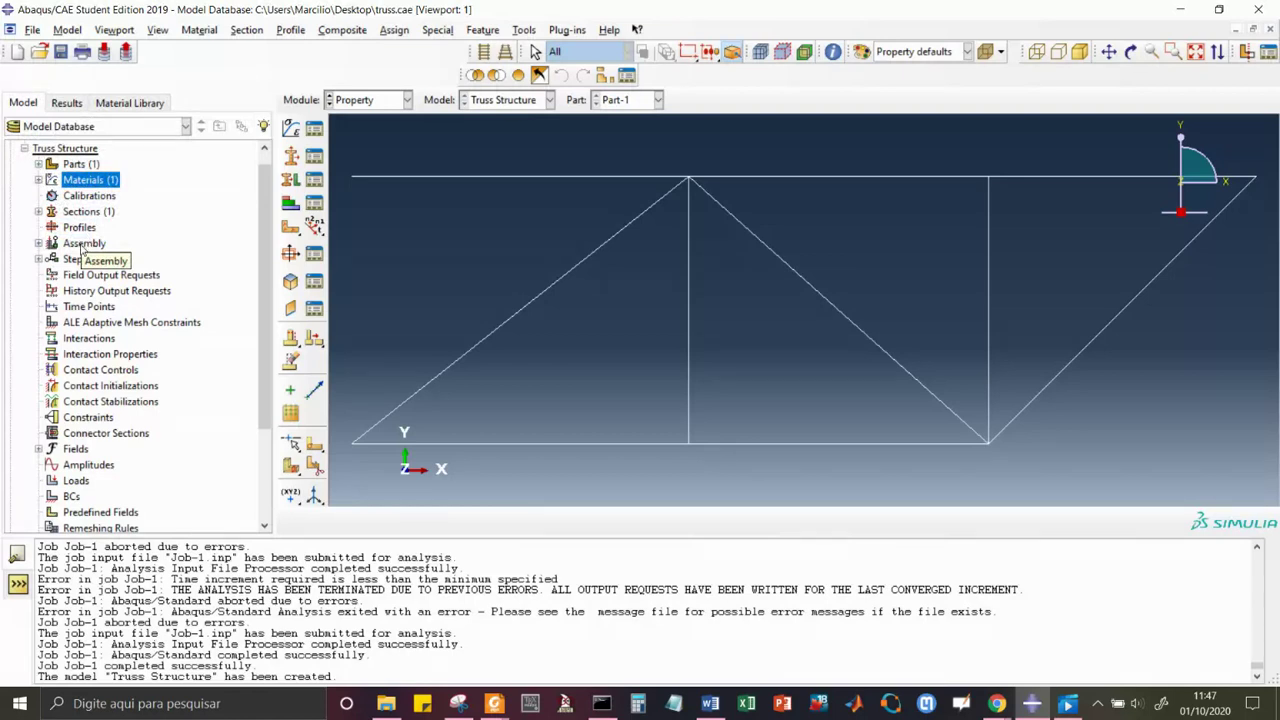
Assign Section-1 to all members of the truss as region Set-1 and end the assignment.
click(290, 183)
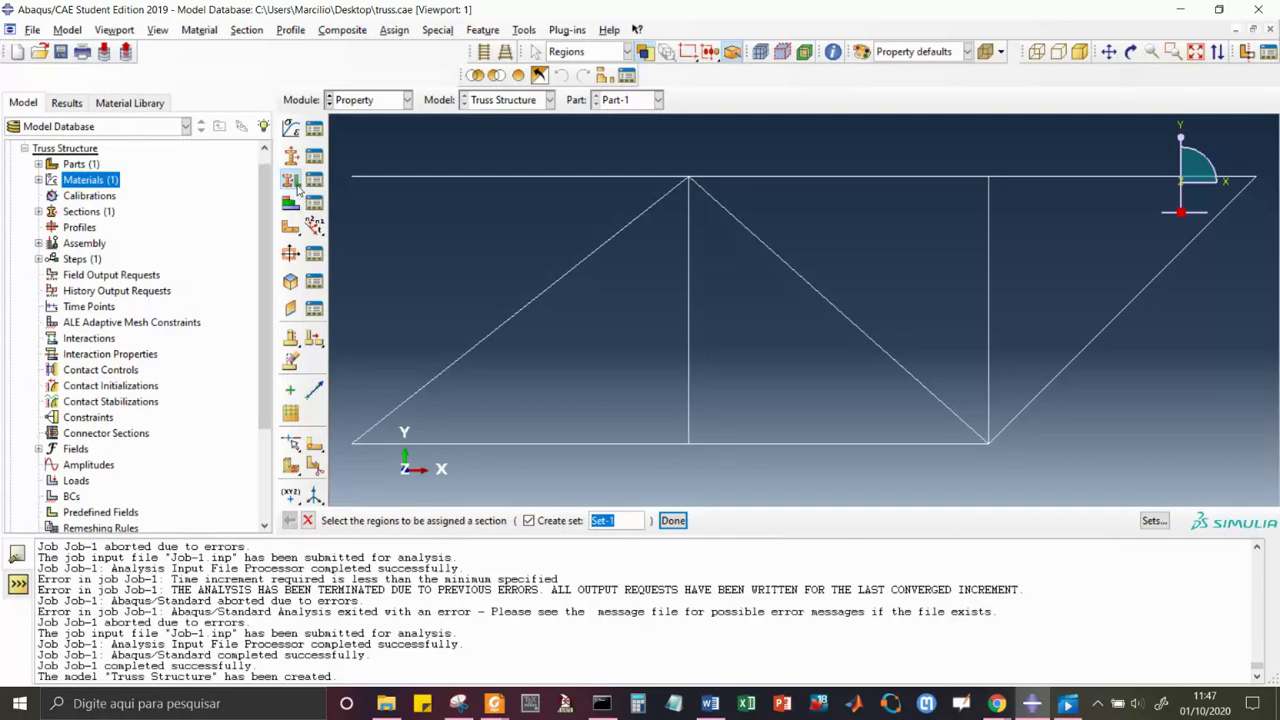
drag(346, 155, 1263, 494)
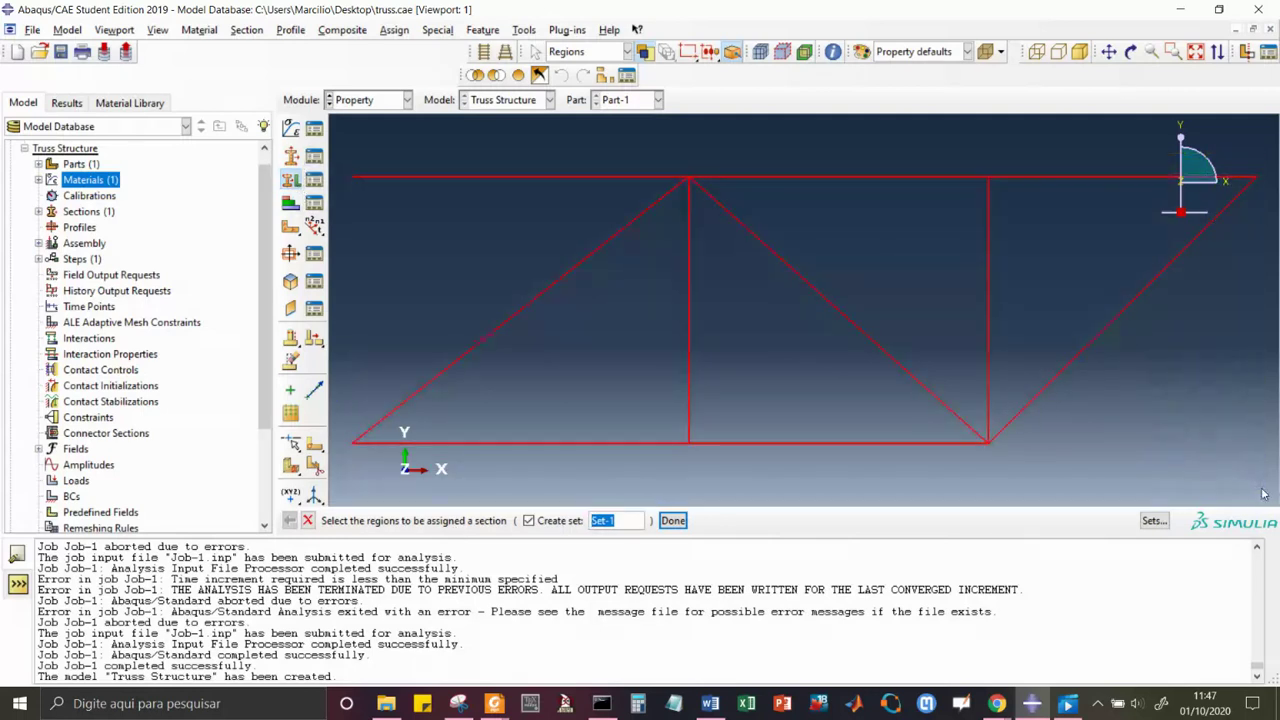
click(672, 521)
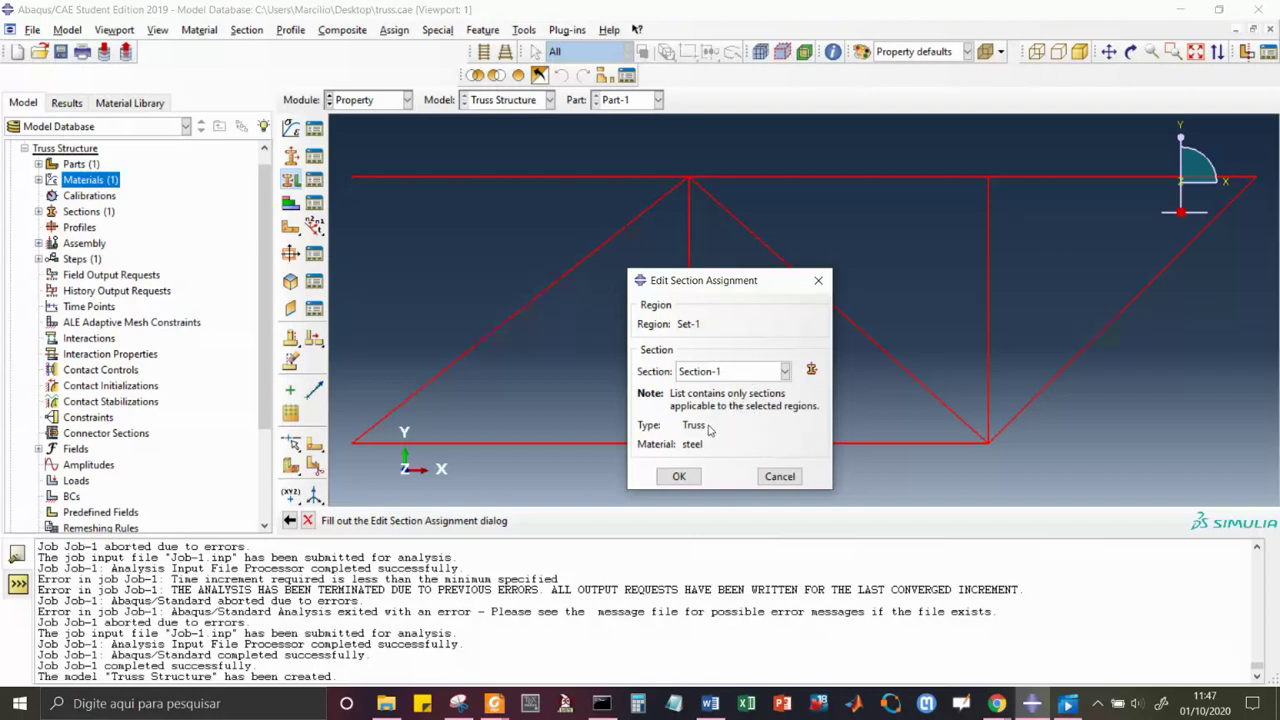
click(682, 476)
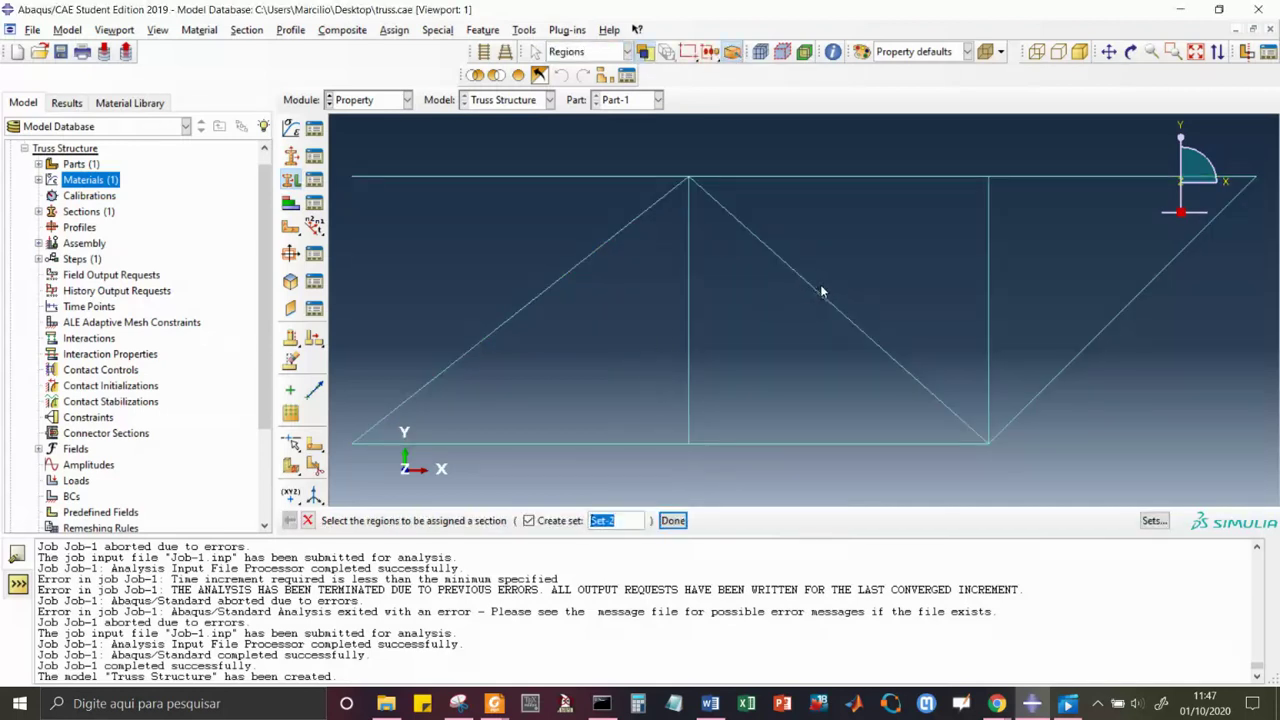
click(671, 521)
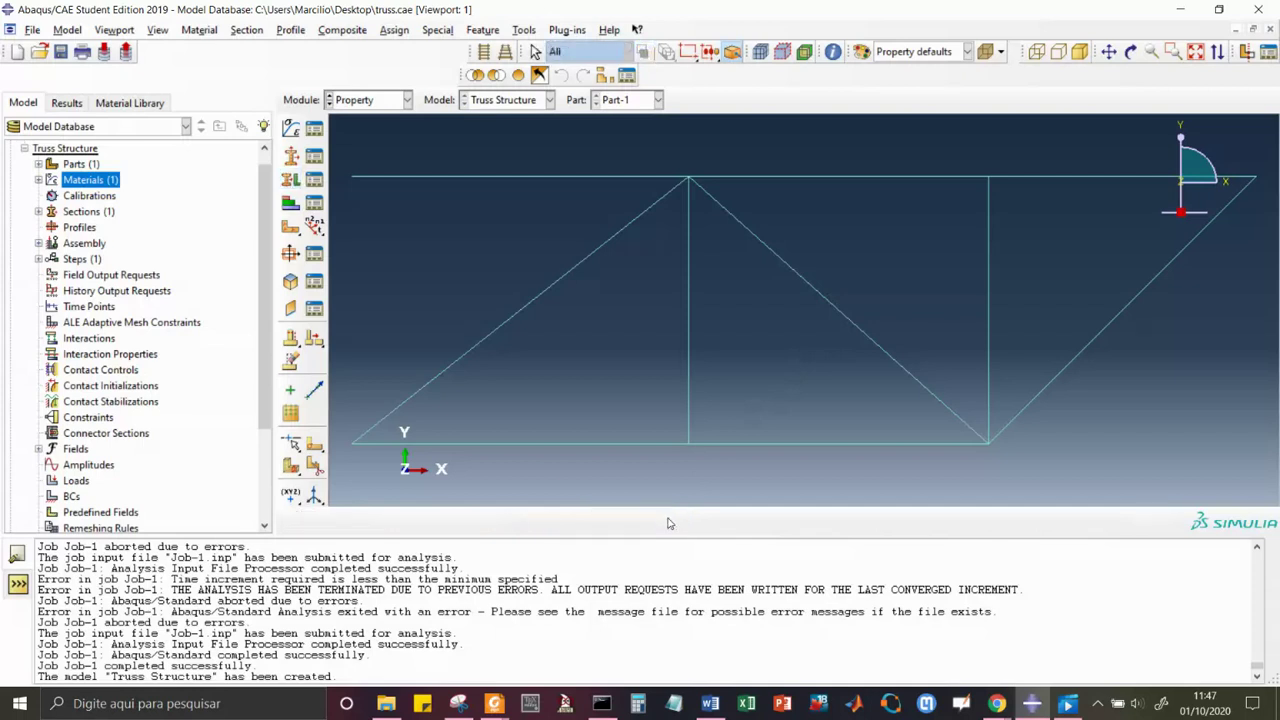
Open the section sketch of Part-1's wire feature Wire-1 for editing.
click(407, 101)
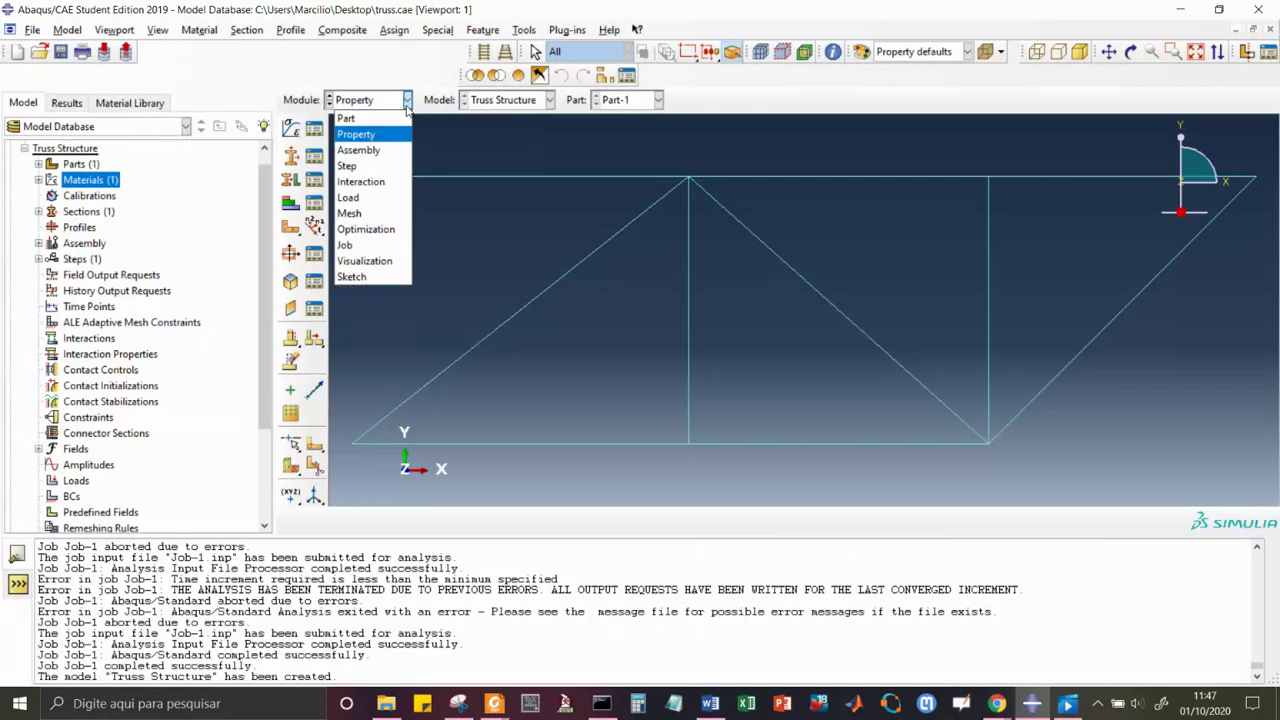
click(85, 167)
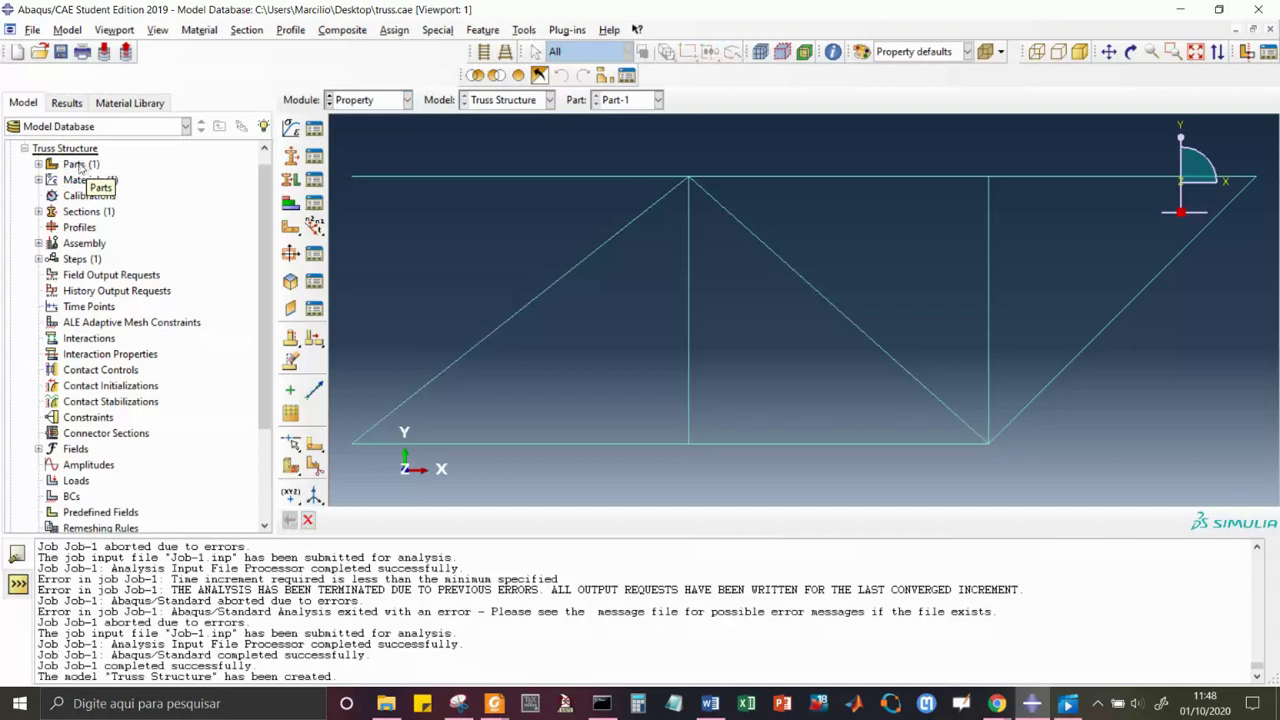
click(38, 164)
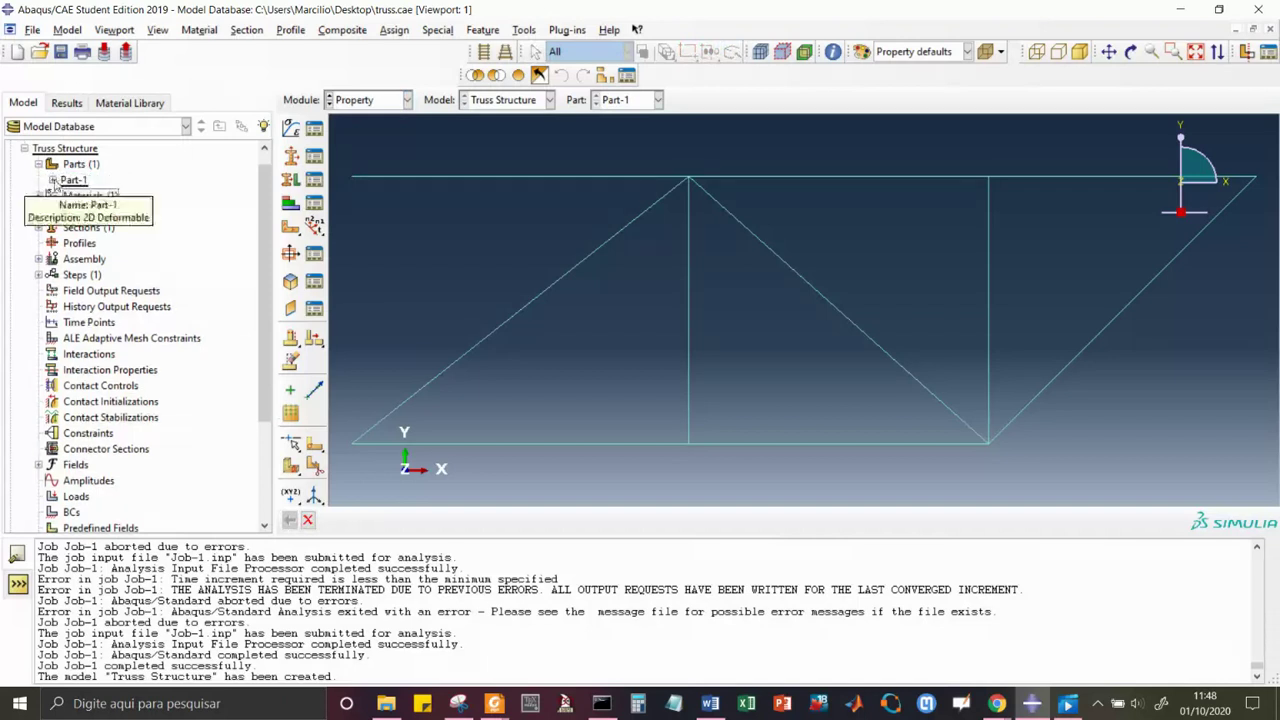
click(53, 180)
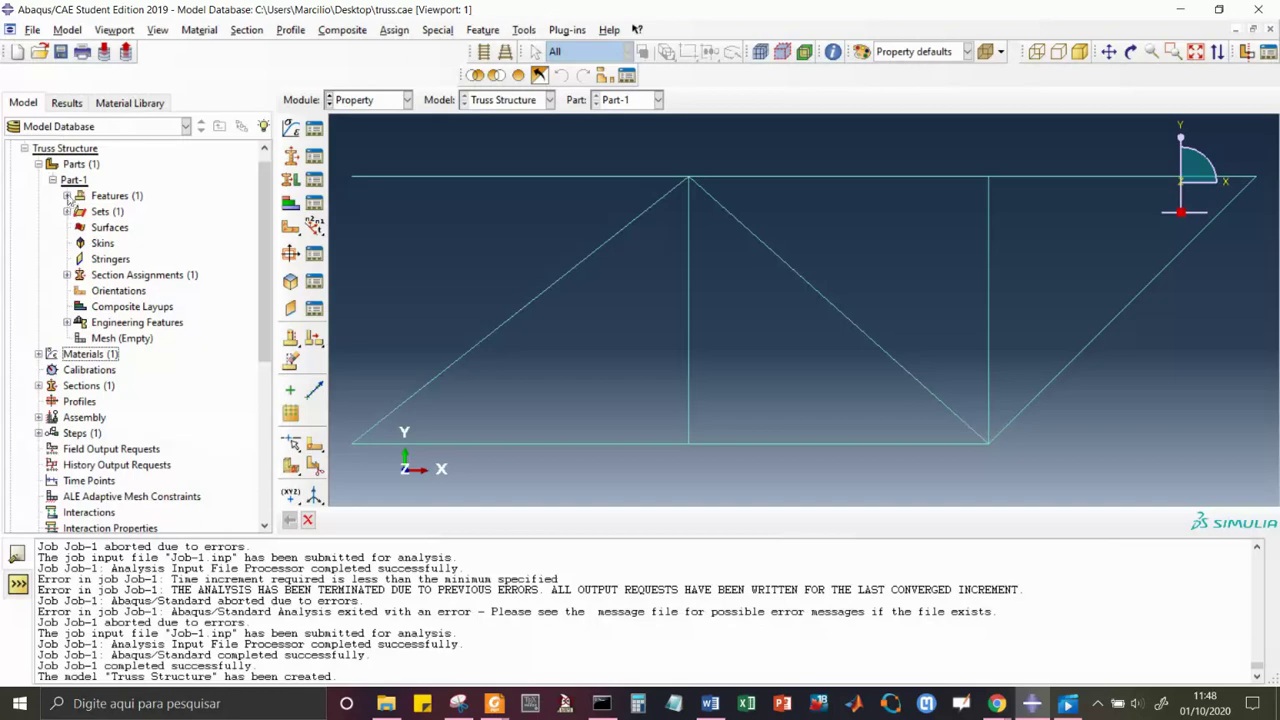
click(67, 196)
click(81, 212)
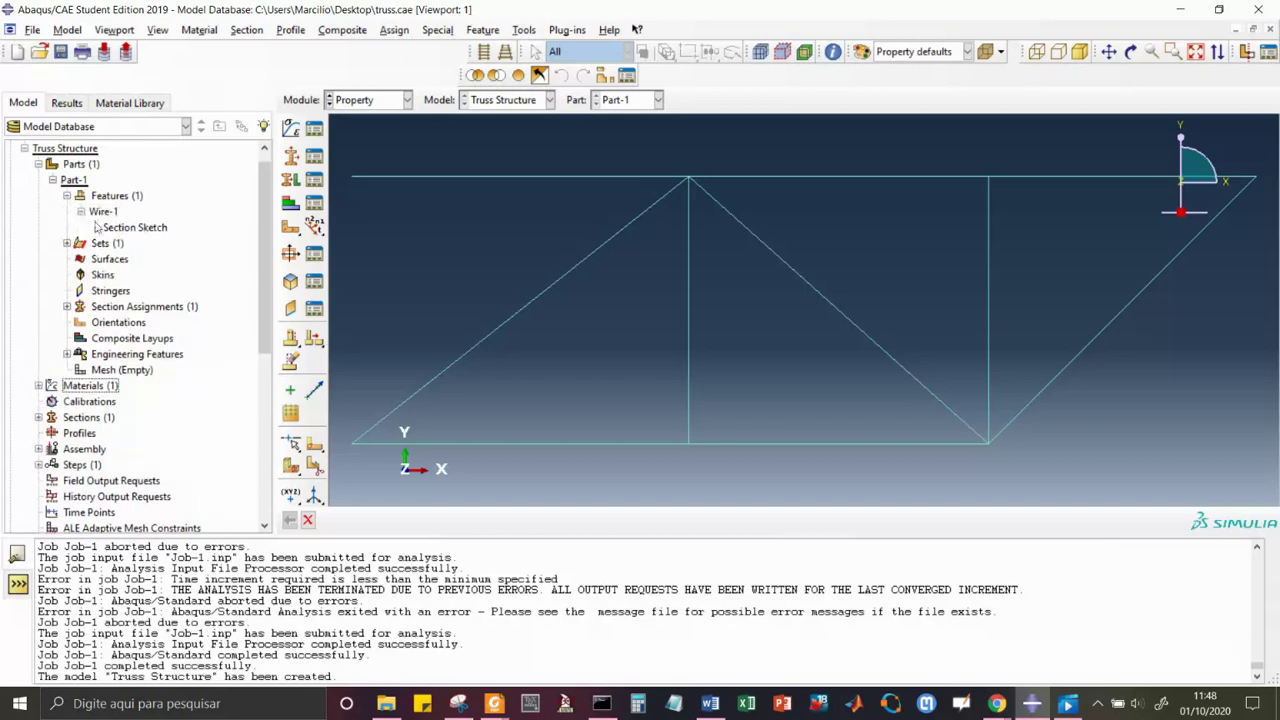
double_click(119, 229)
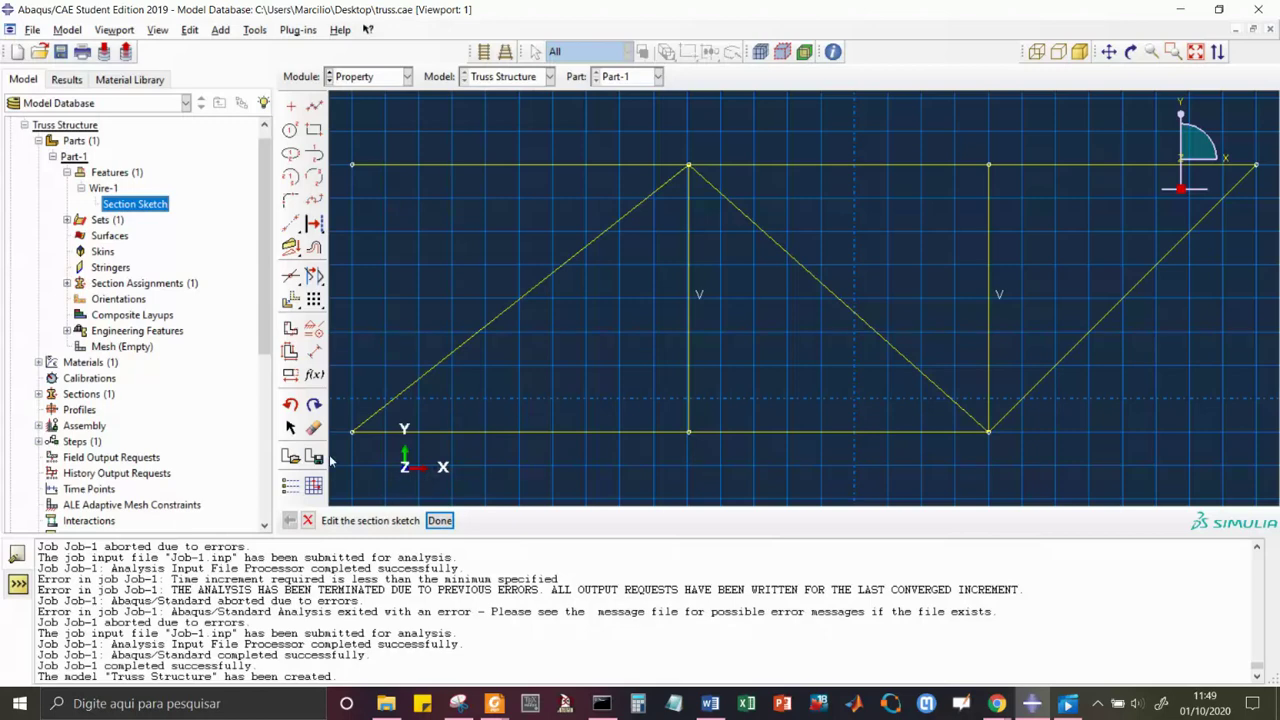
Try to dimension the truss's middle vertical member in the section sketch, and cancel before accepting a value.
click(314, 358)
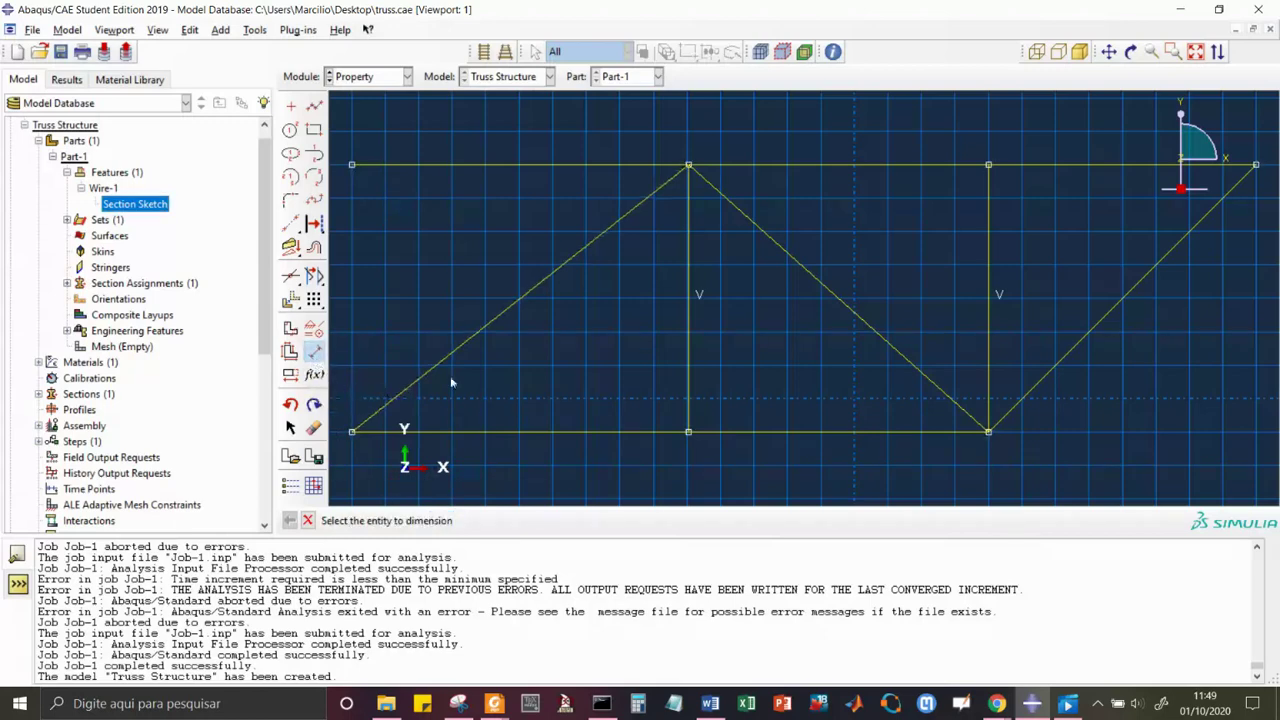
click(689, 335)
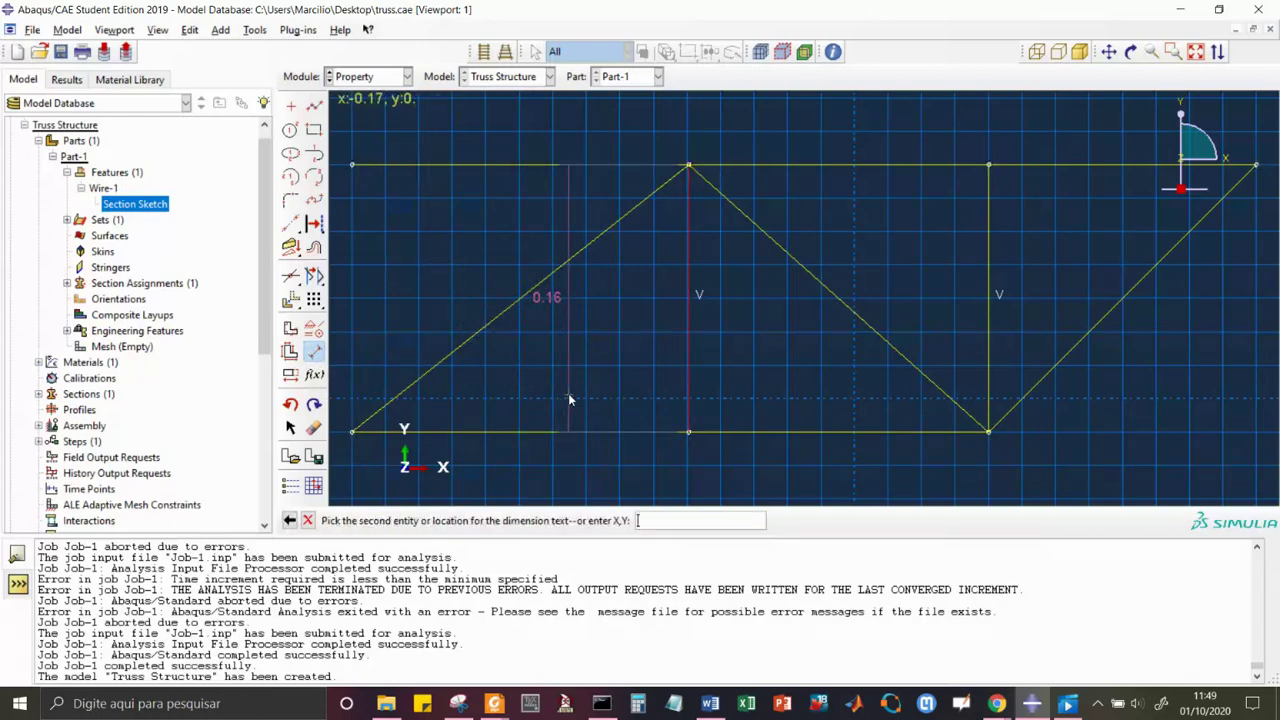
click(579, 327)
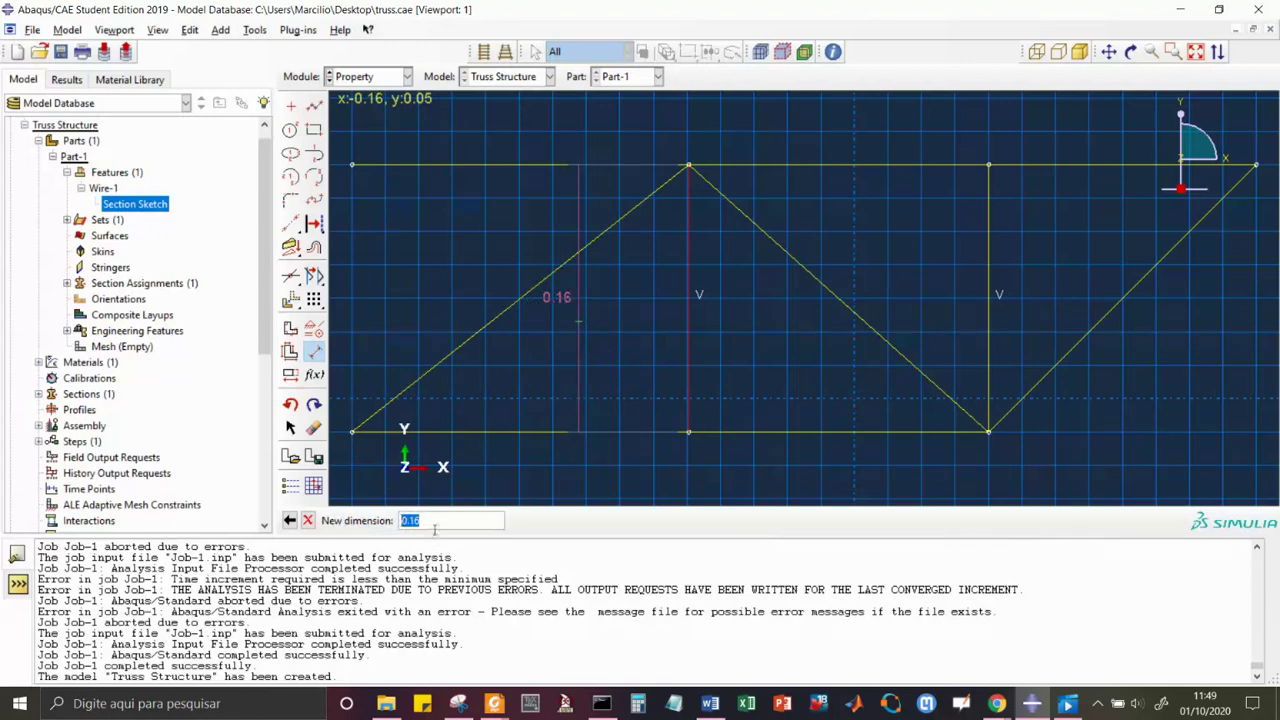
click(308, 521)
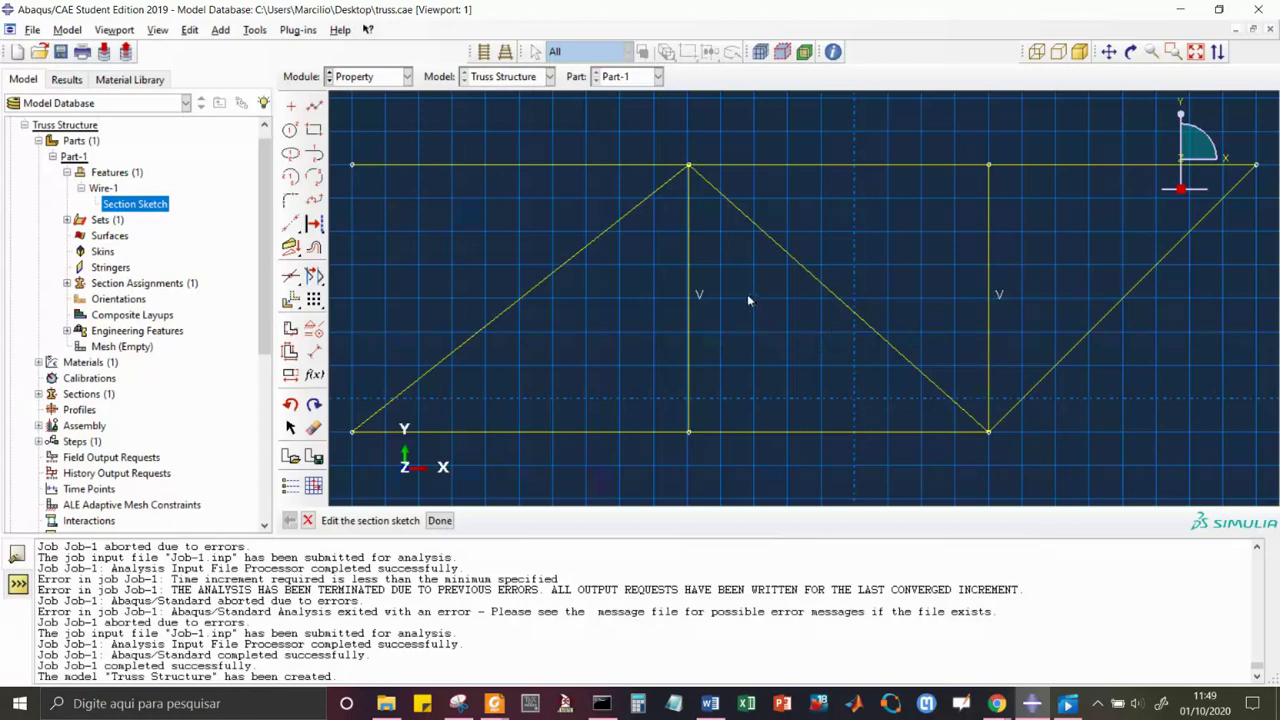
Try to apply an equal length constraint to the truss's two vertical members, and cancel the constraint command.
click(314, 336)
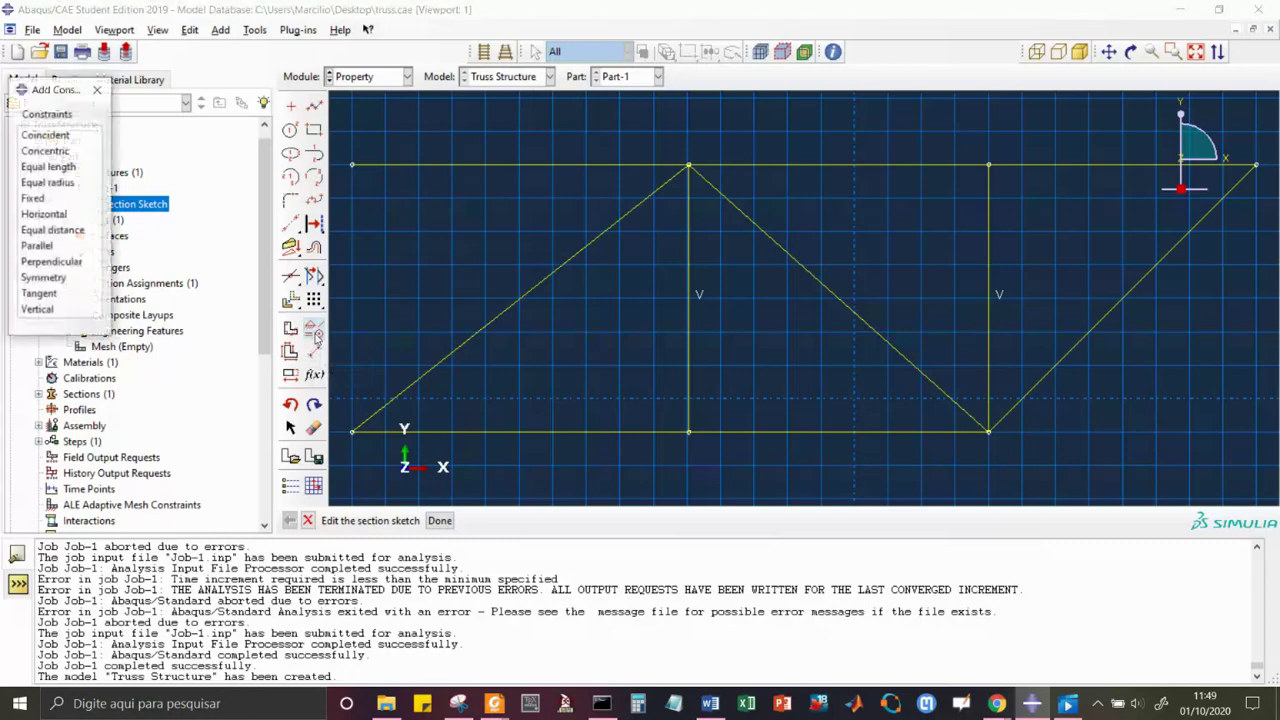
click(70, 167)
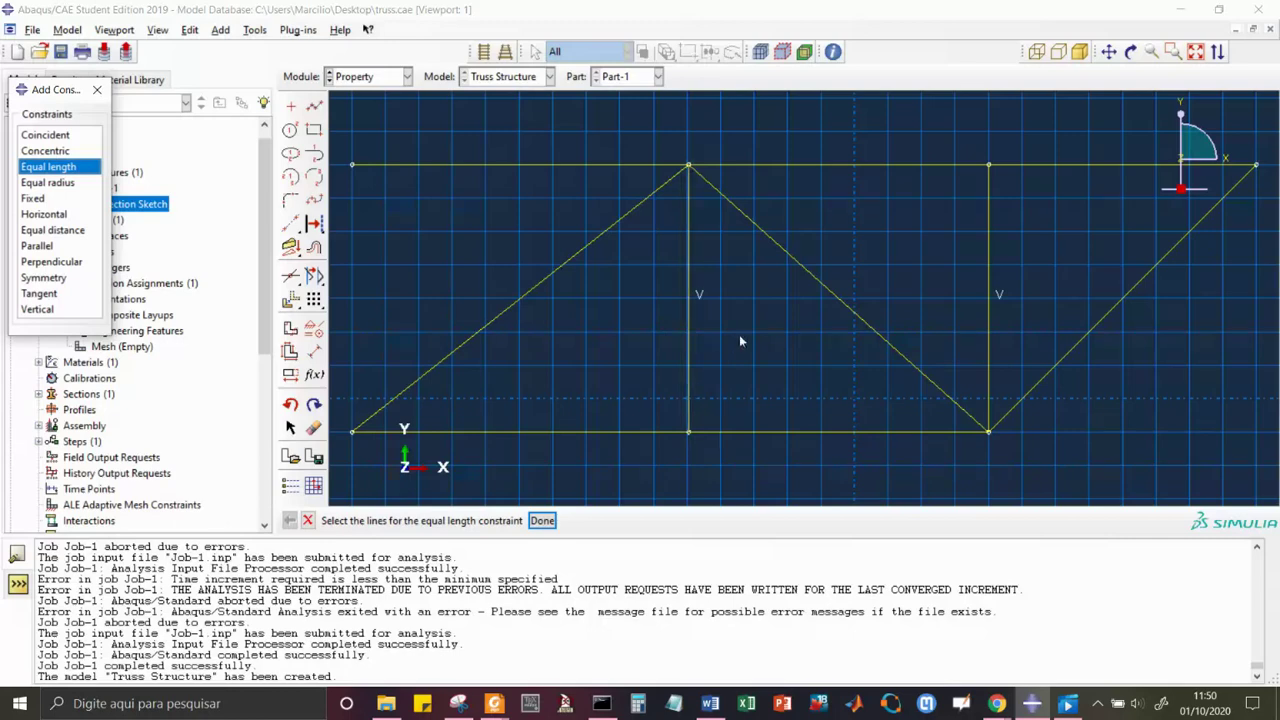
click(689, 367)
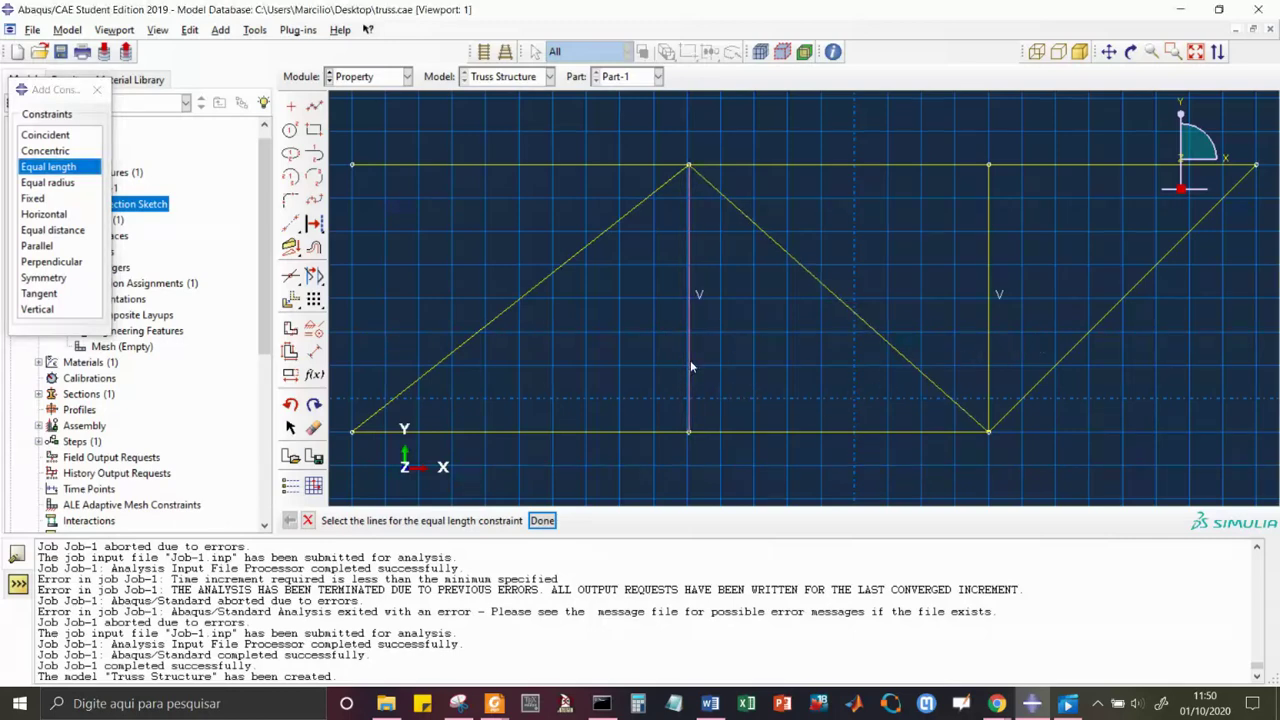
click(988, 366)
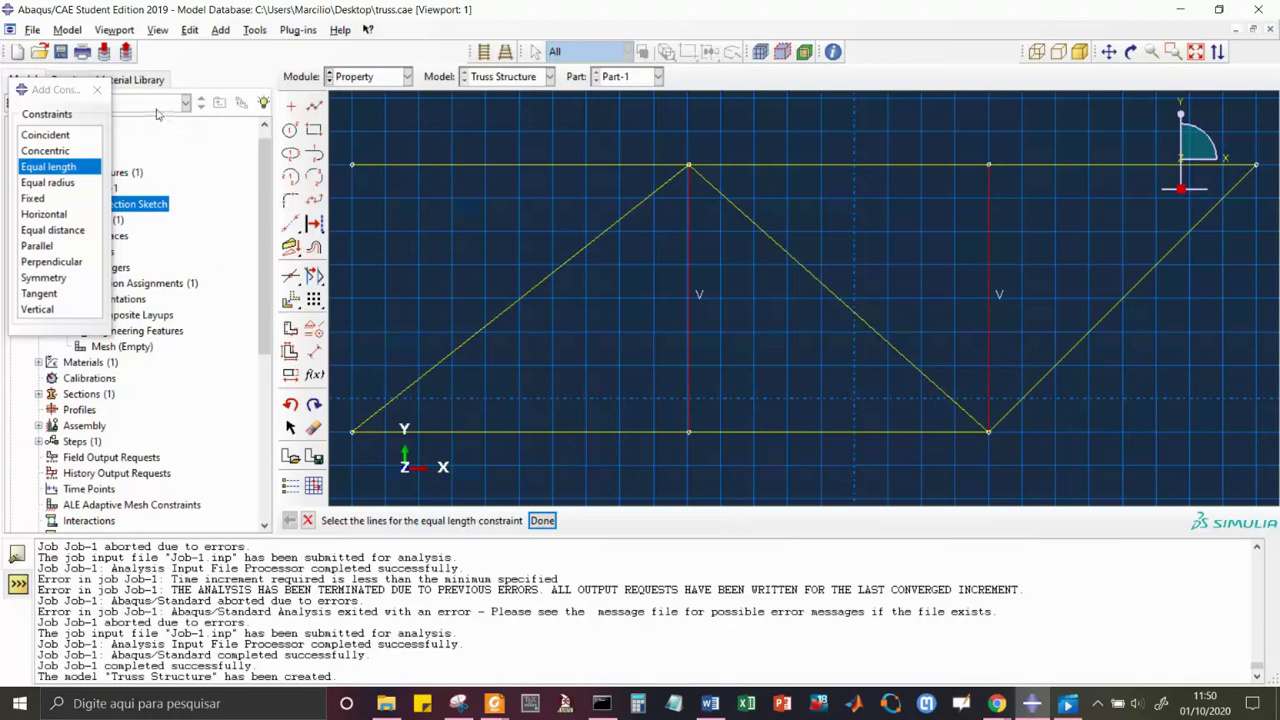
click(96, 89)
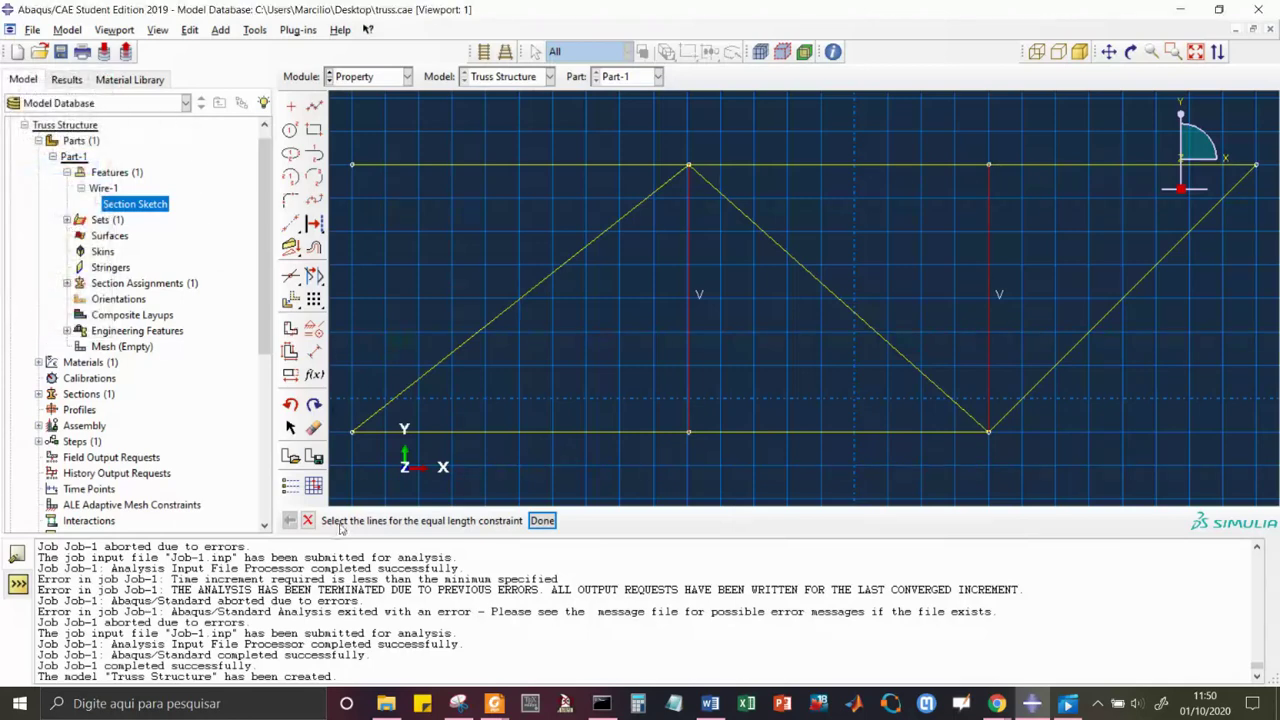
click(308, 520)
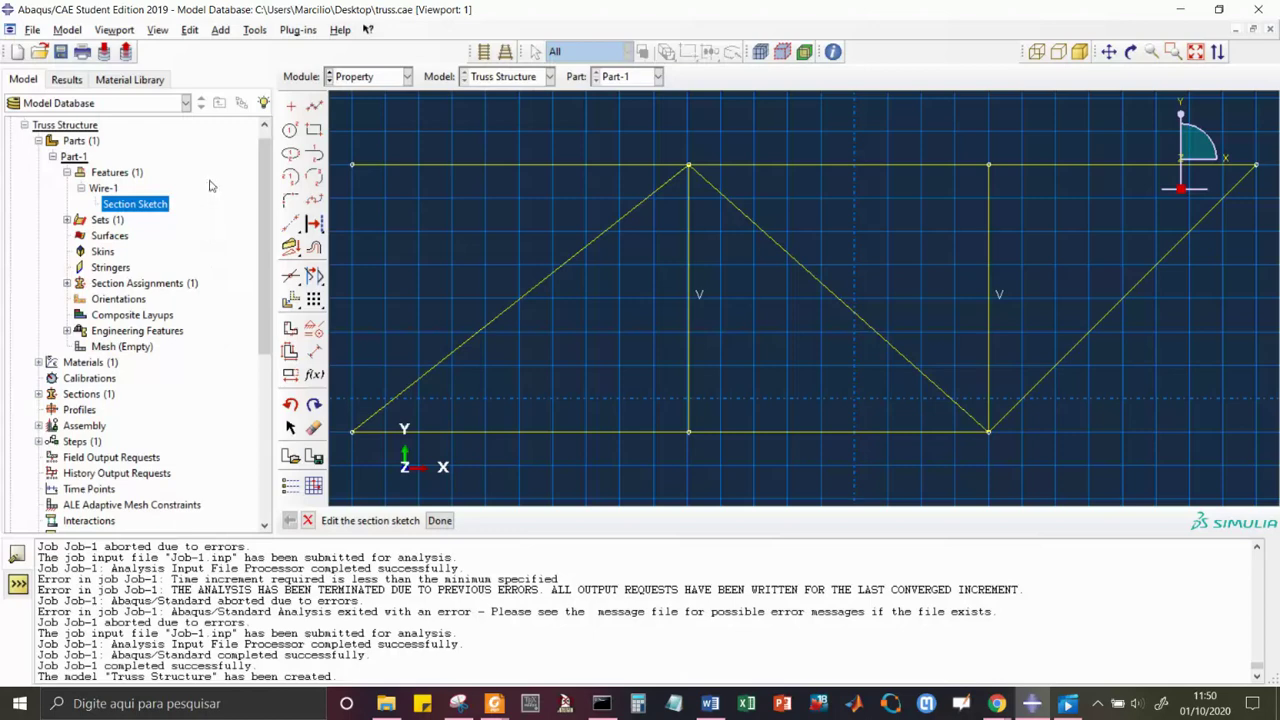
click(254, 32)
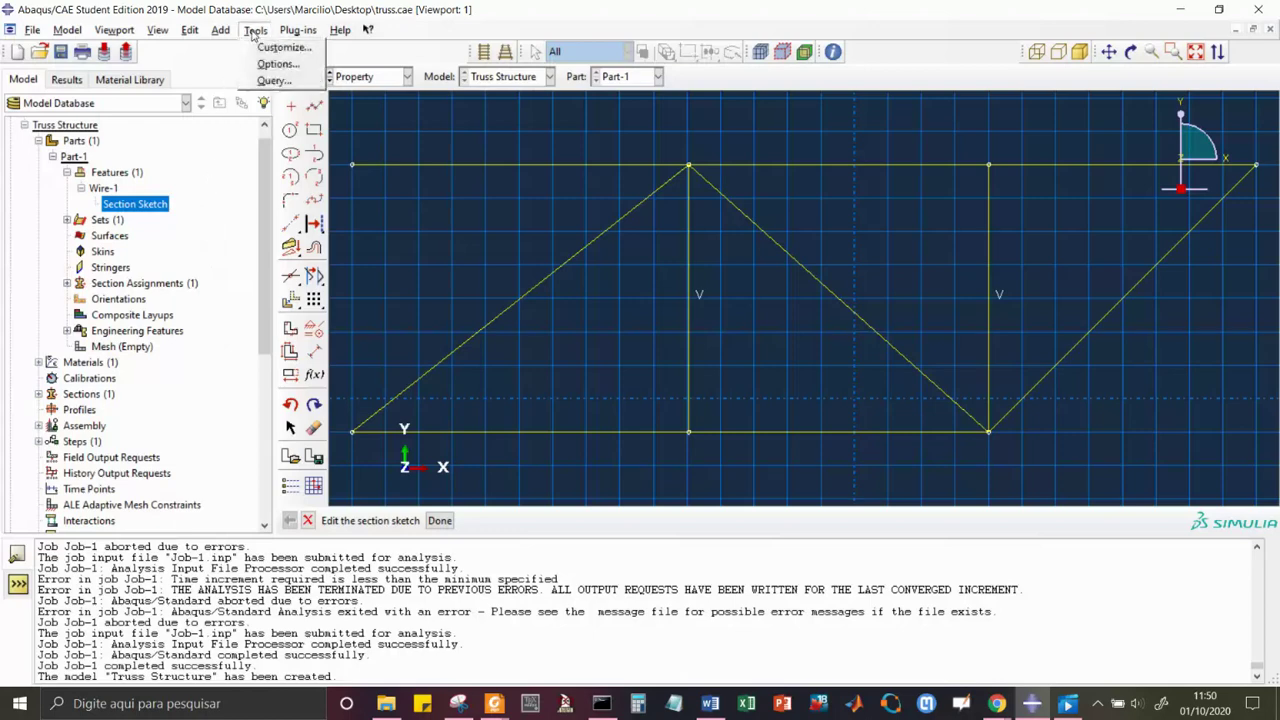
mouse_move(220, 32)
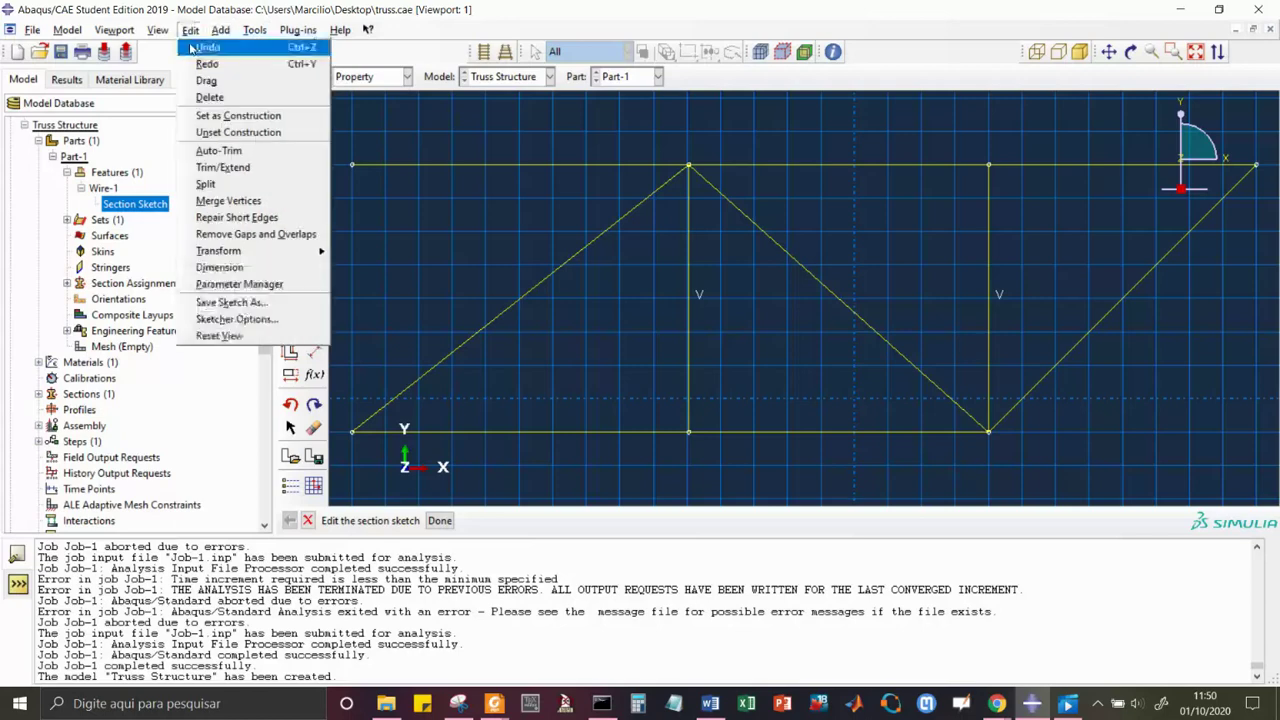
mouse_move(276, 33)
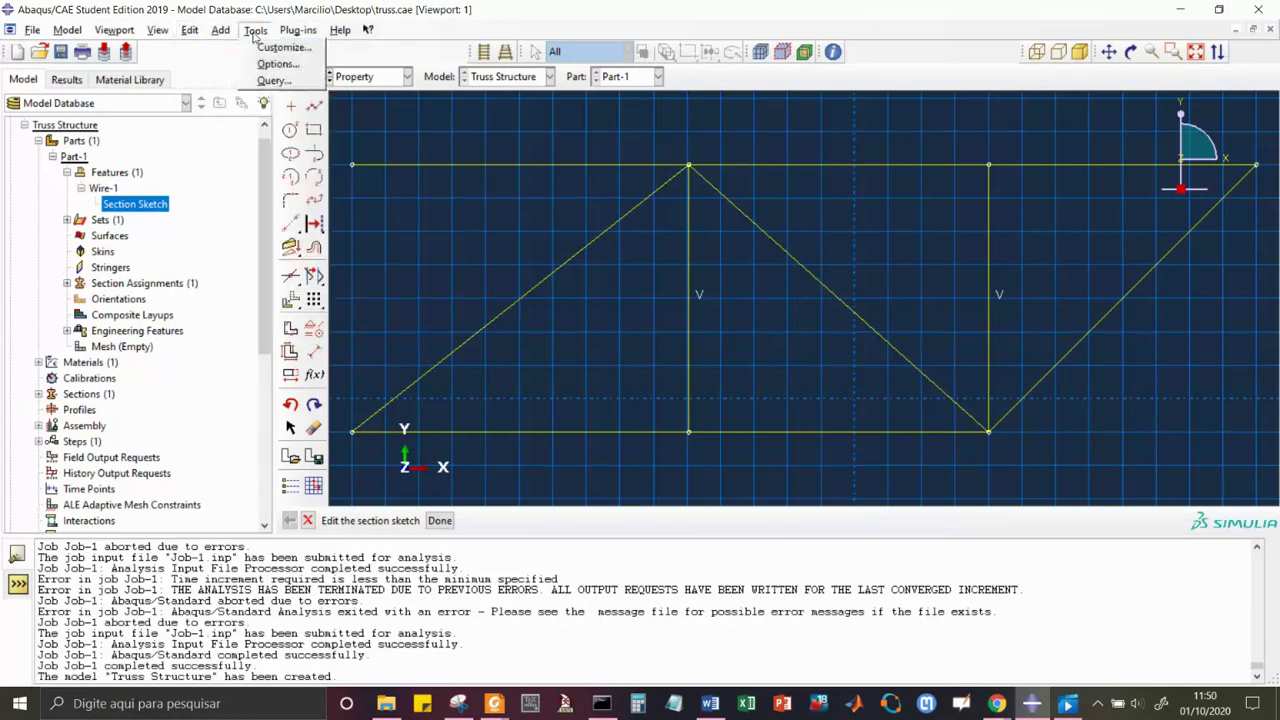
key(Escape)
click(158, 31)
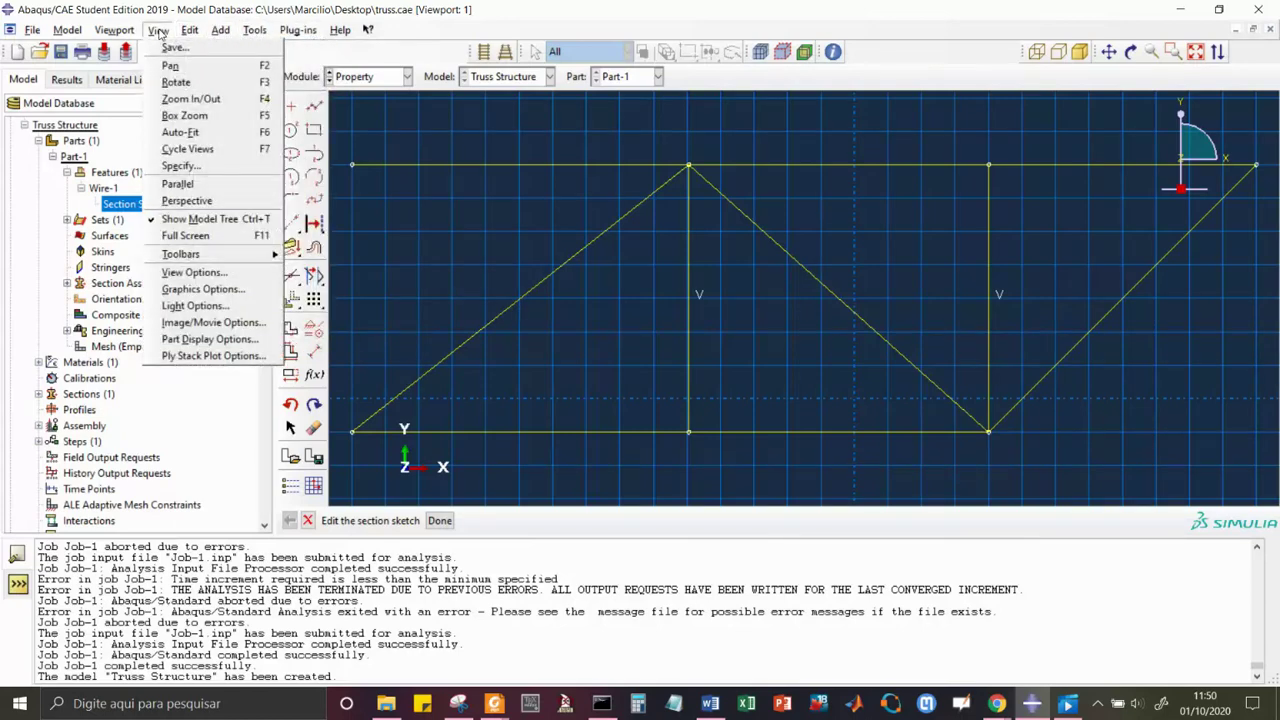
click(158, 31)
click(114, 30)
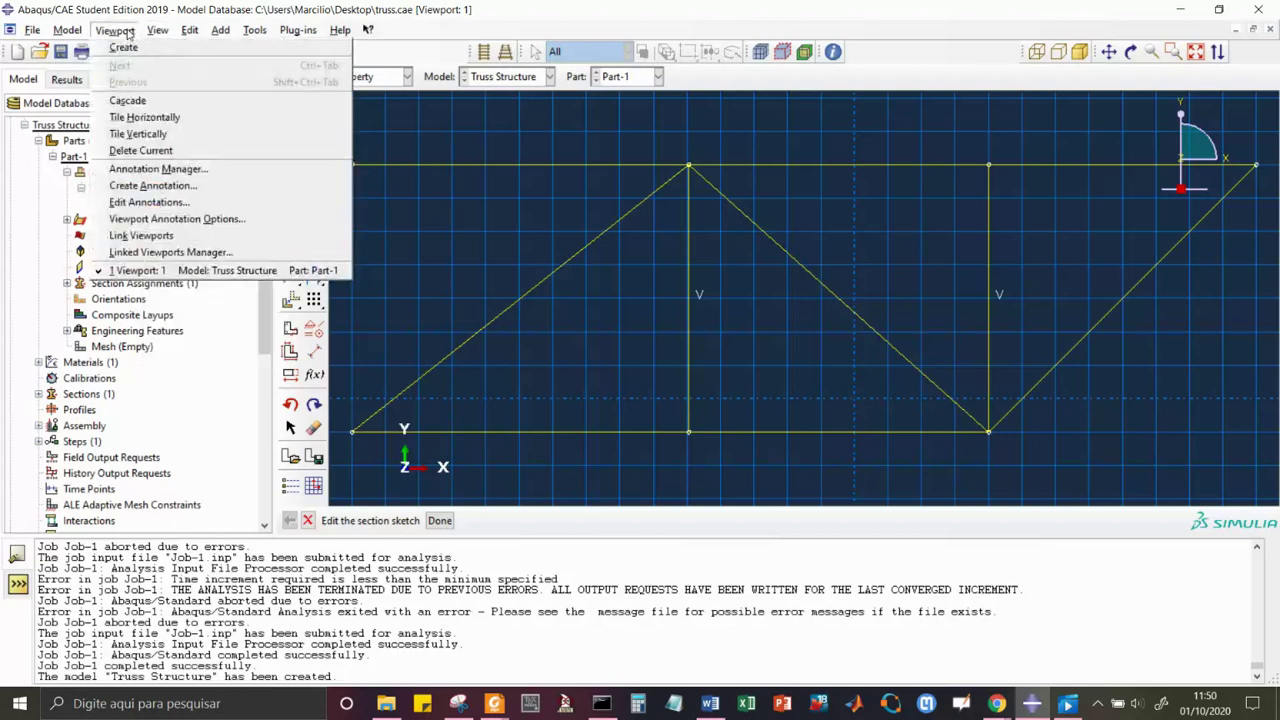
mouse_move(158, 30)
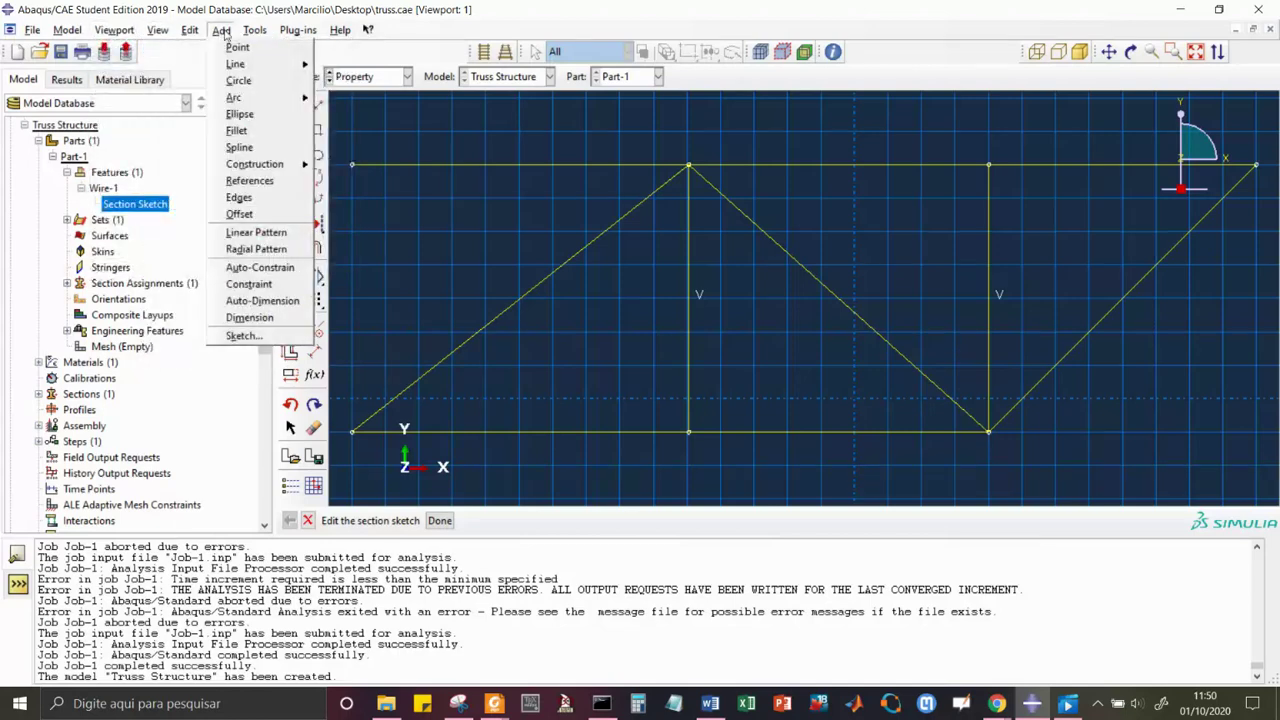
Leave the section sketch of Part-1 without saving any changes.
click(308, 521)
click(308, 521)
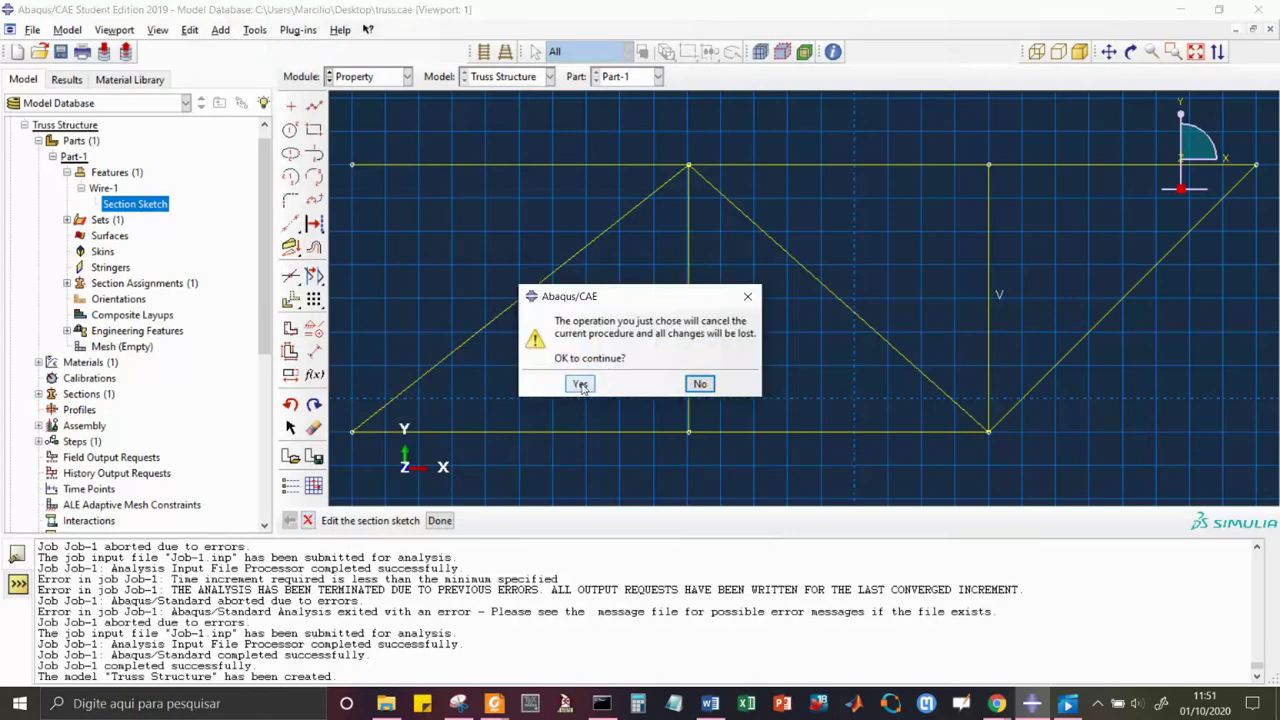
click(580, 385)
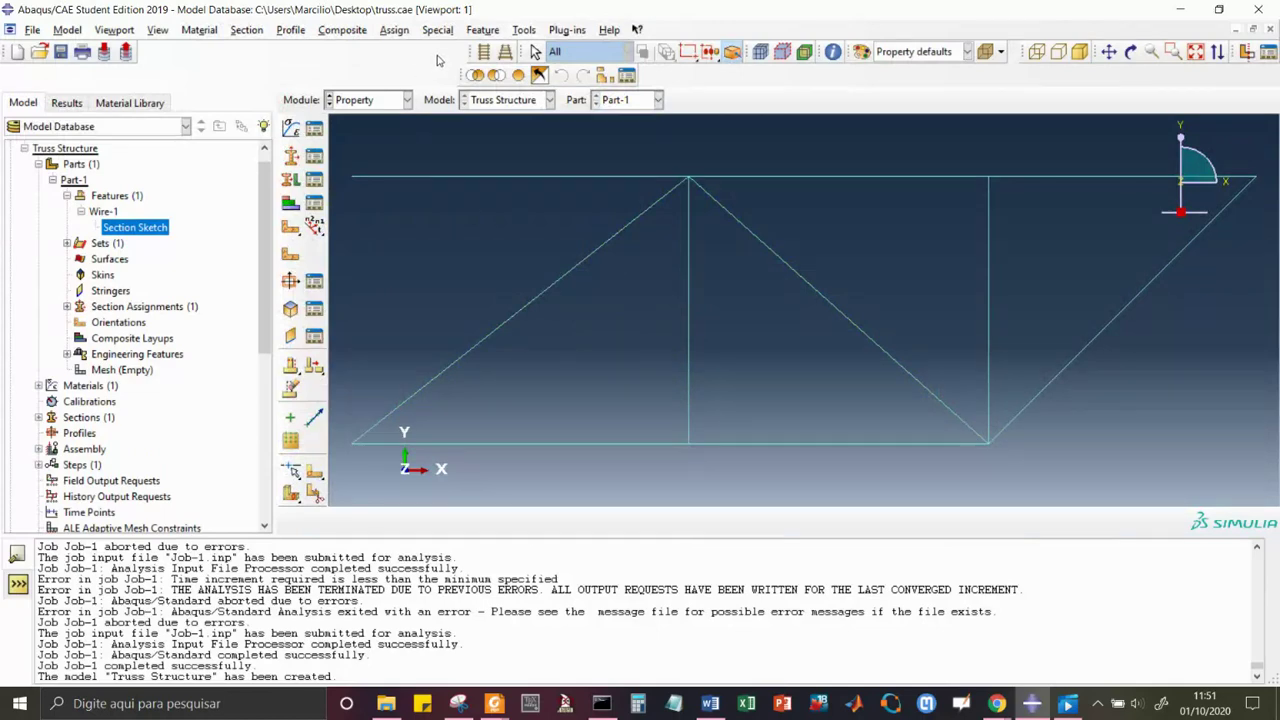
Query the distance between the two end points of the truss's top chord, and end the query.
click(524, 30)
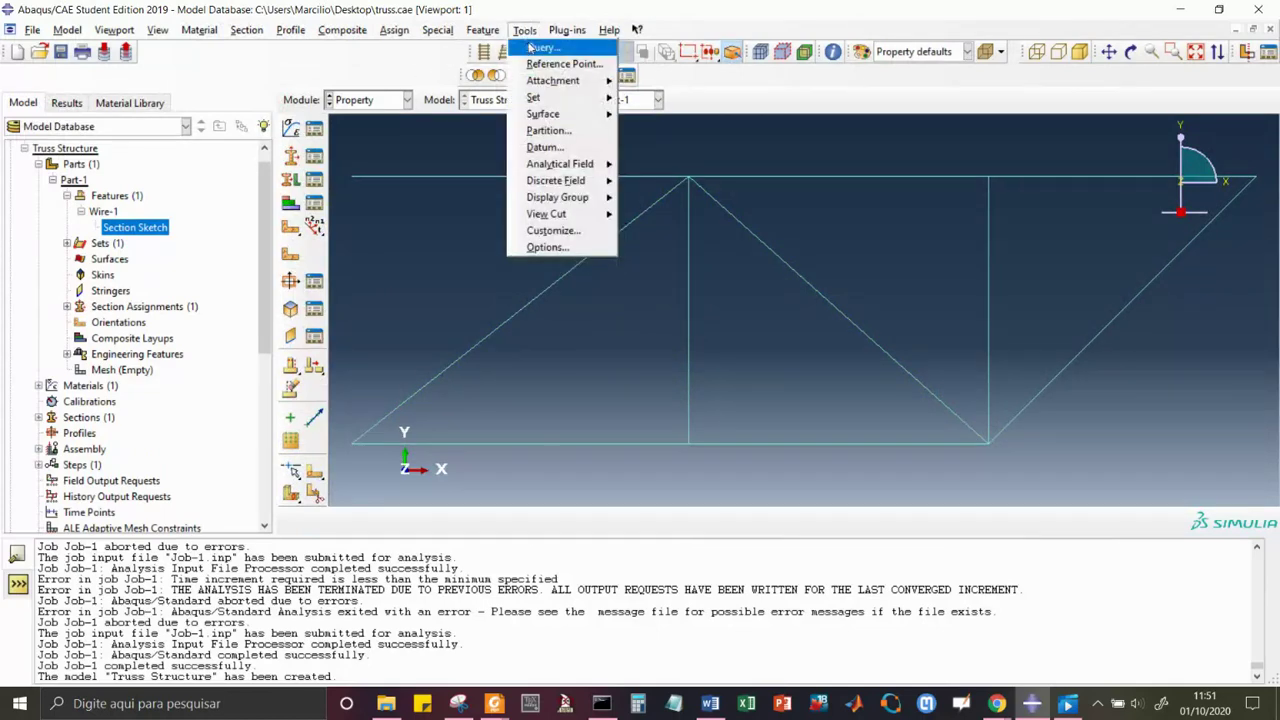
click(540, 47)
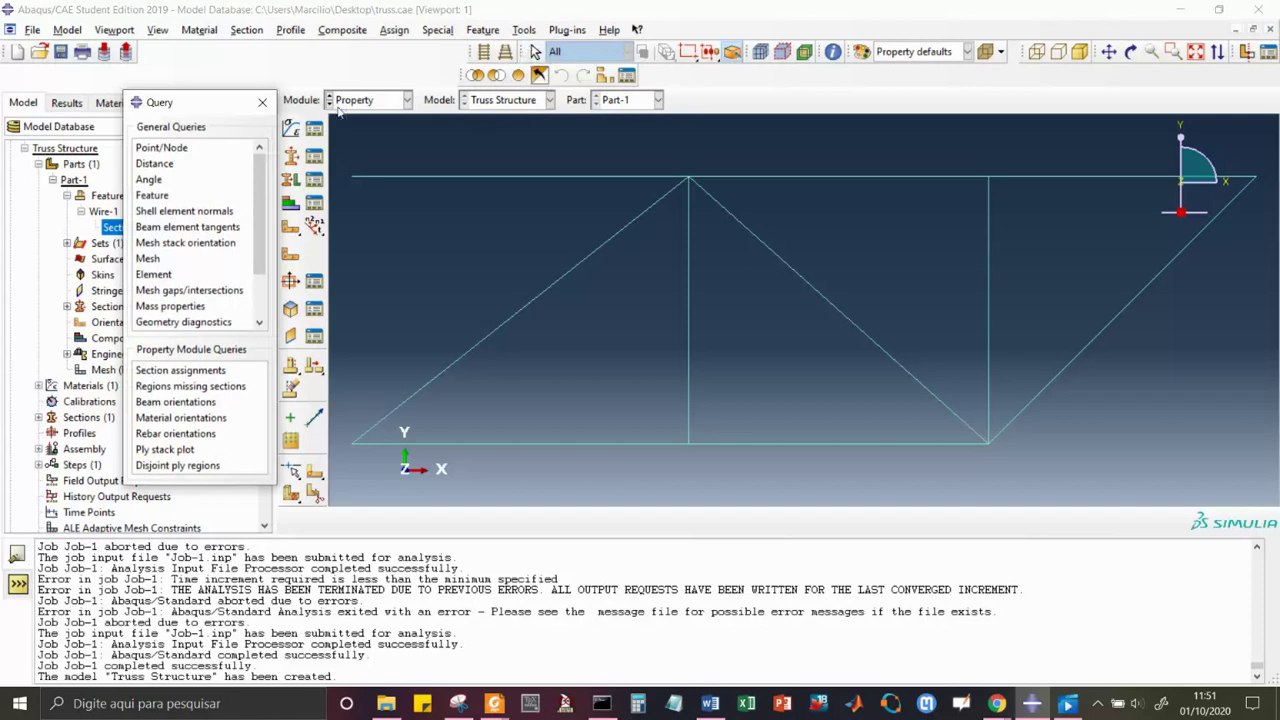
click(154, 164)
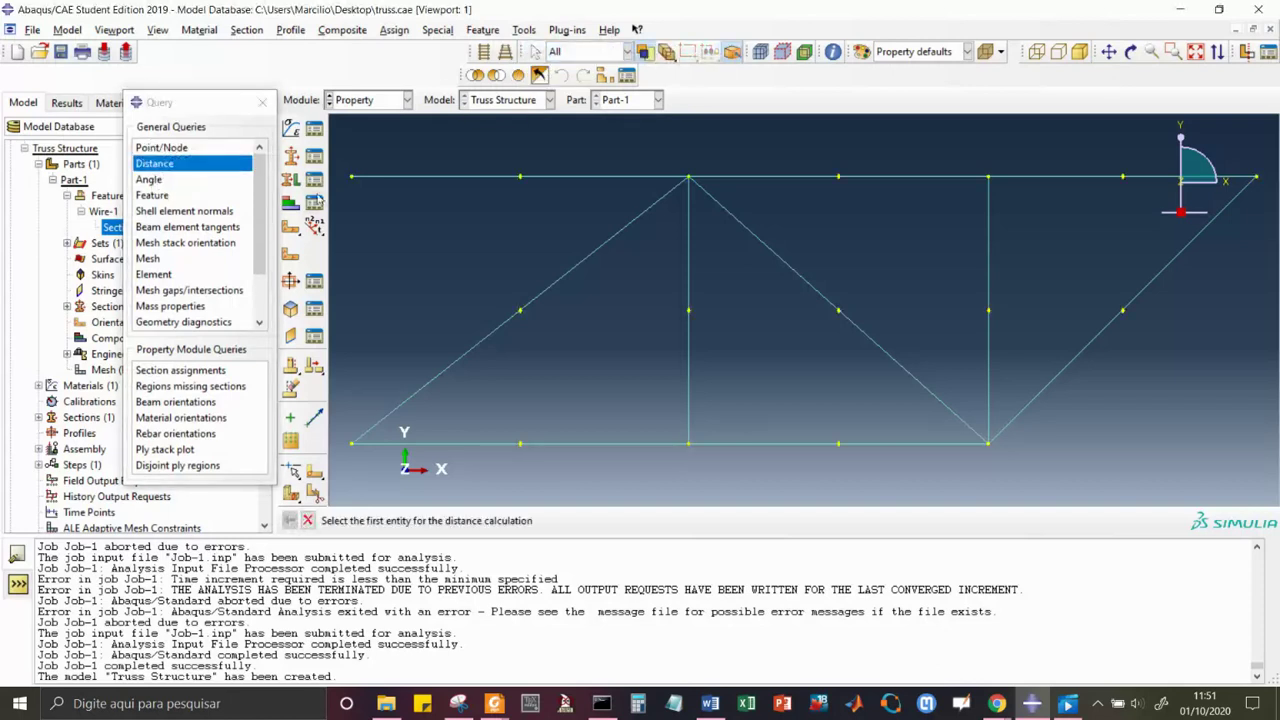
click(352, 178)
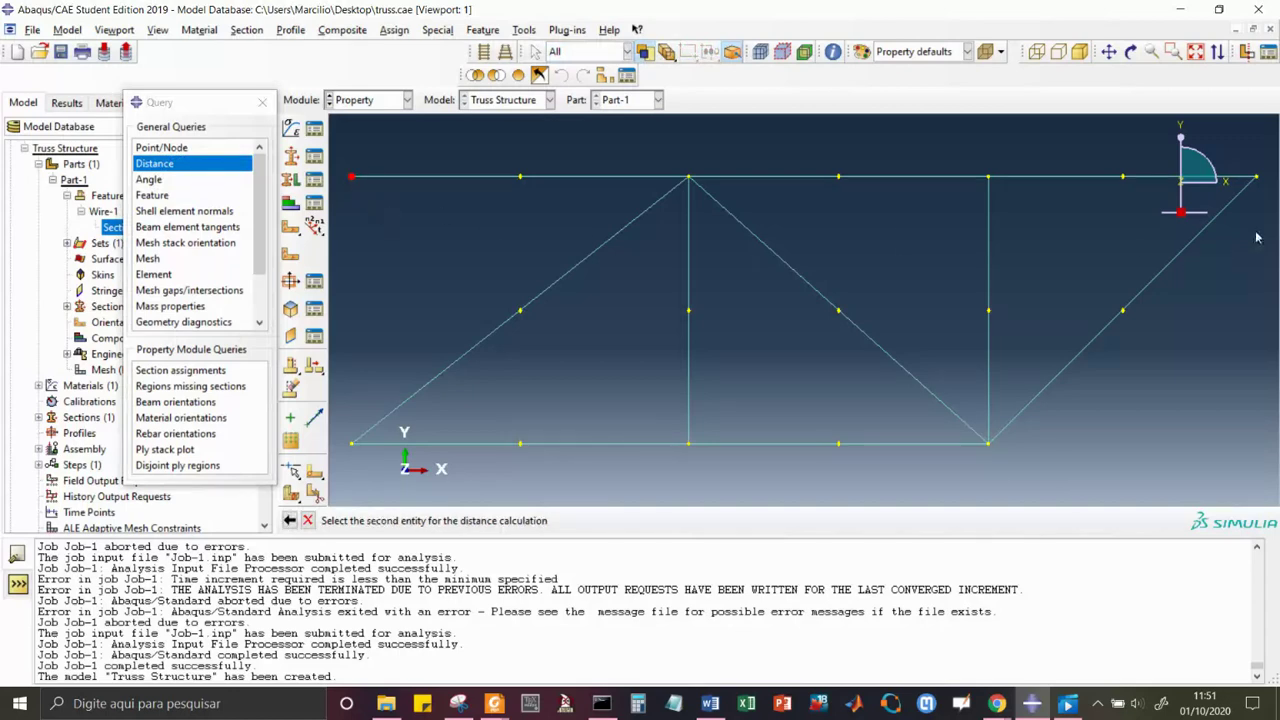
click(1257, 179)
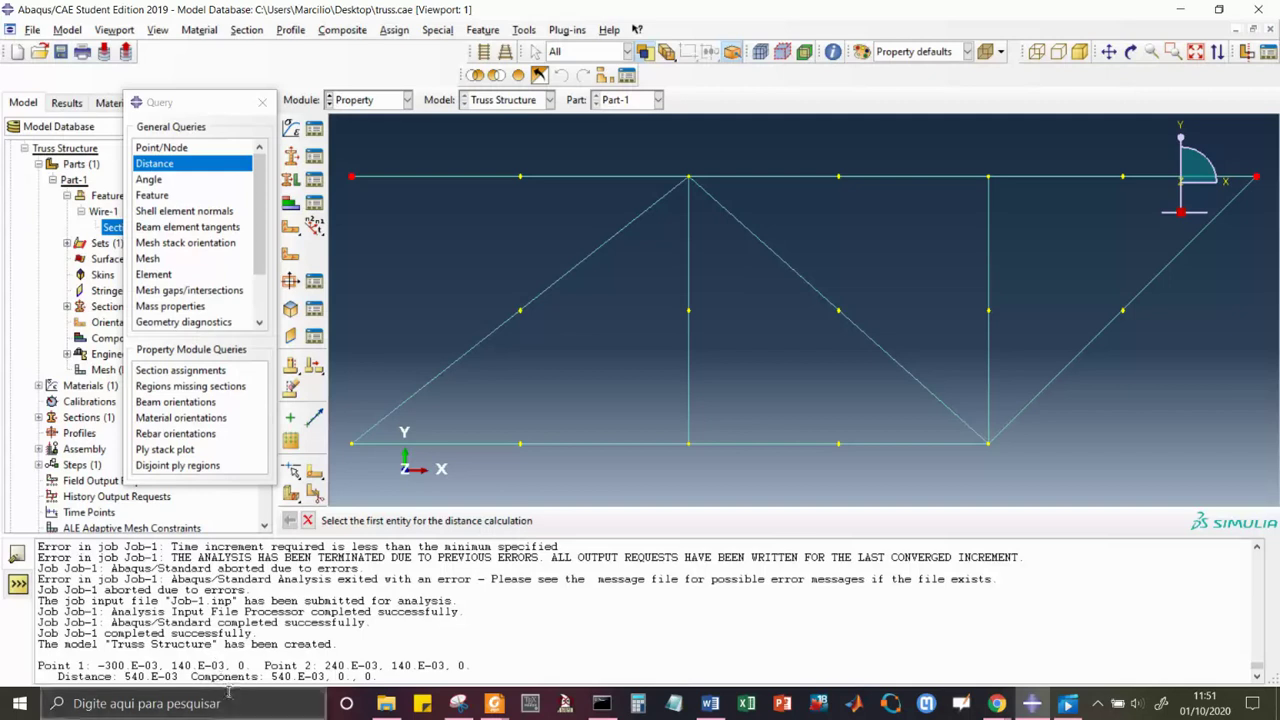
click(307, 520)
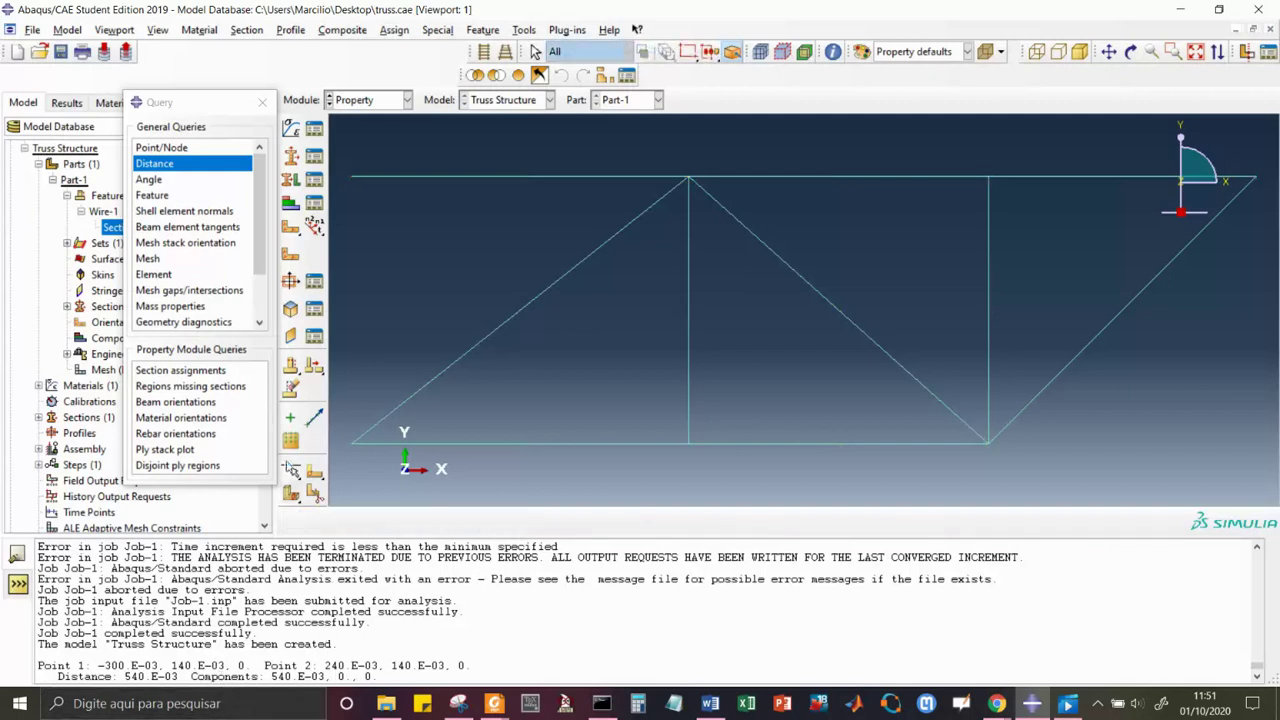
click(262, 104)
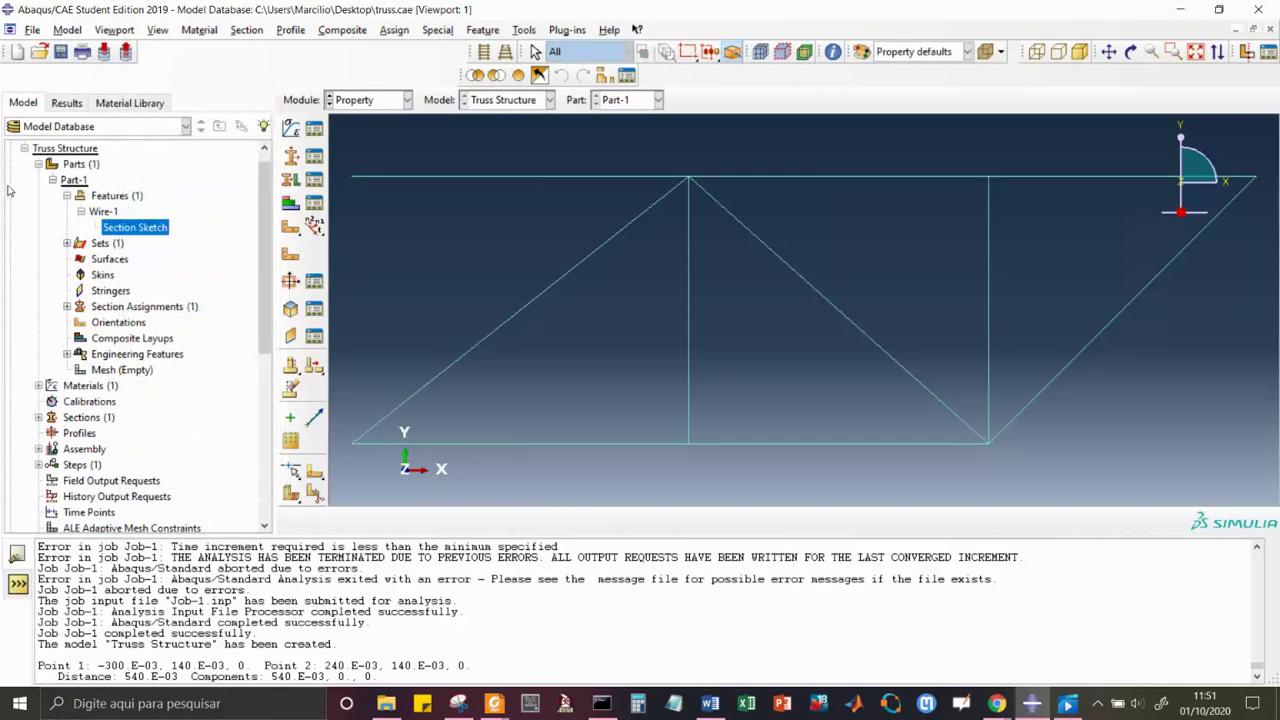
Create an independent (mesh on instance) instance of Part-1 in the assembly.
click(38, 164)
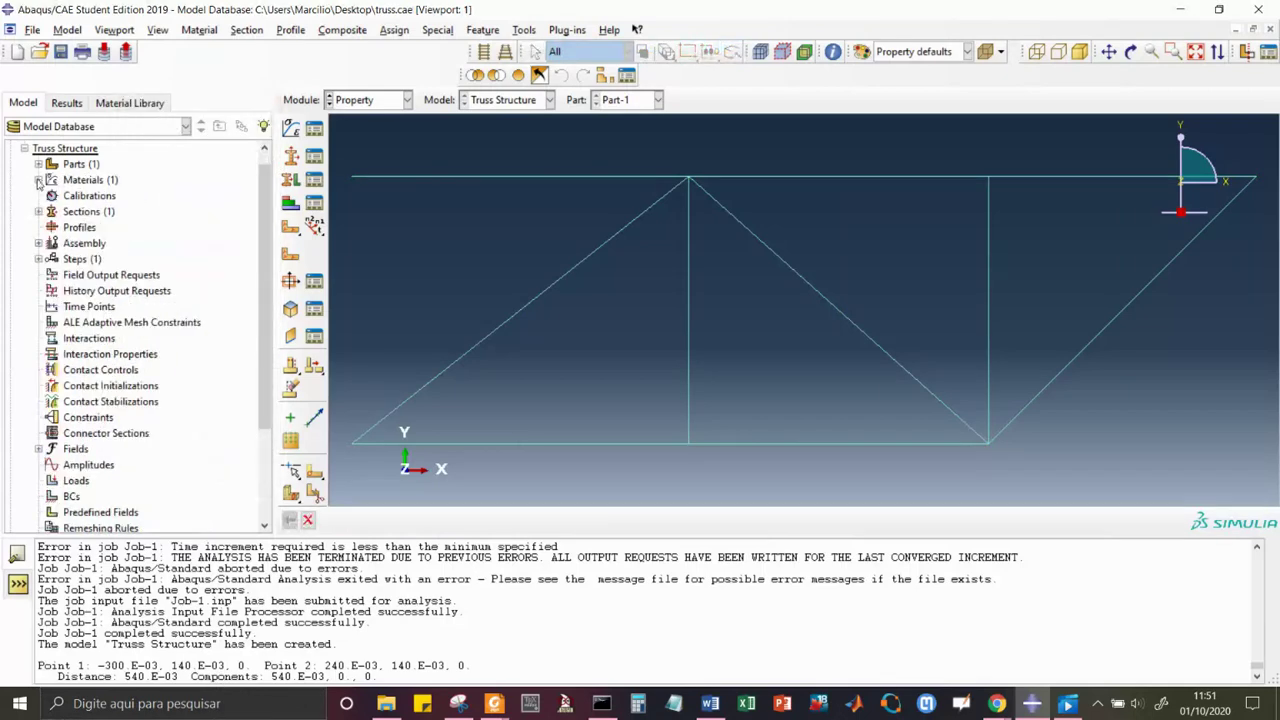
click(38, 243)
double_click(98, 260)
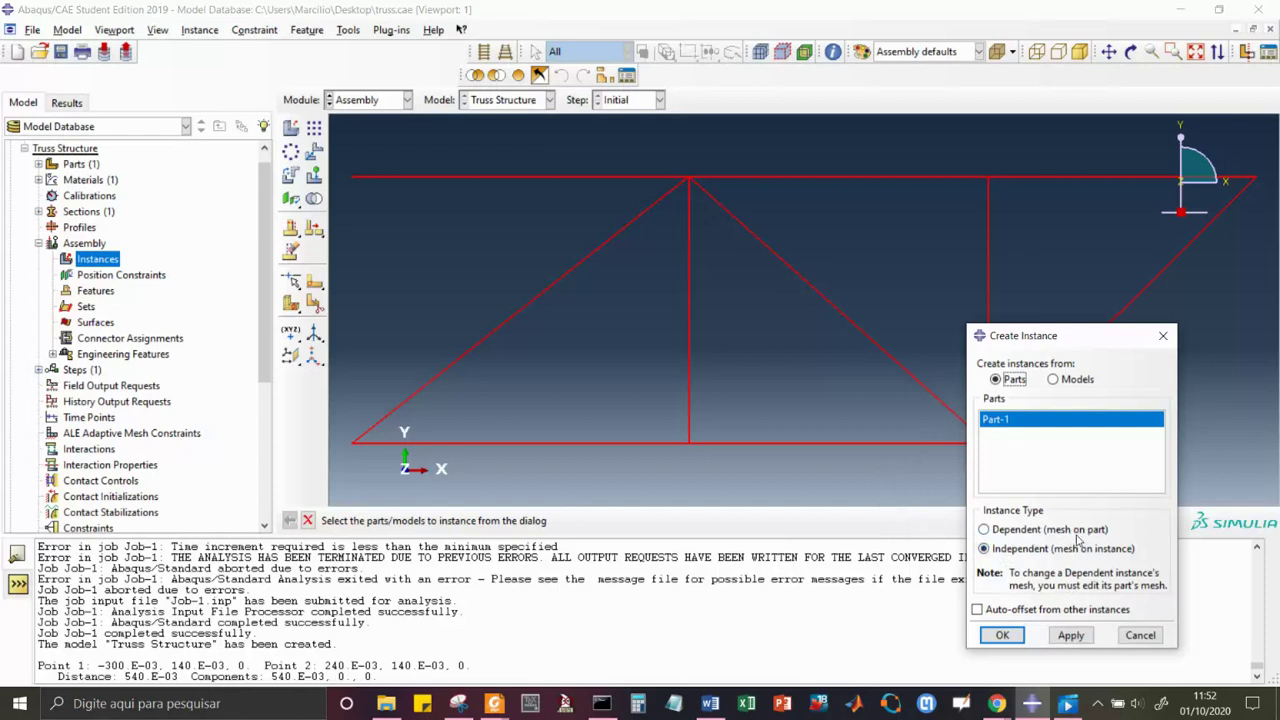
click(1002, 636)
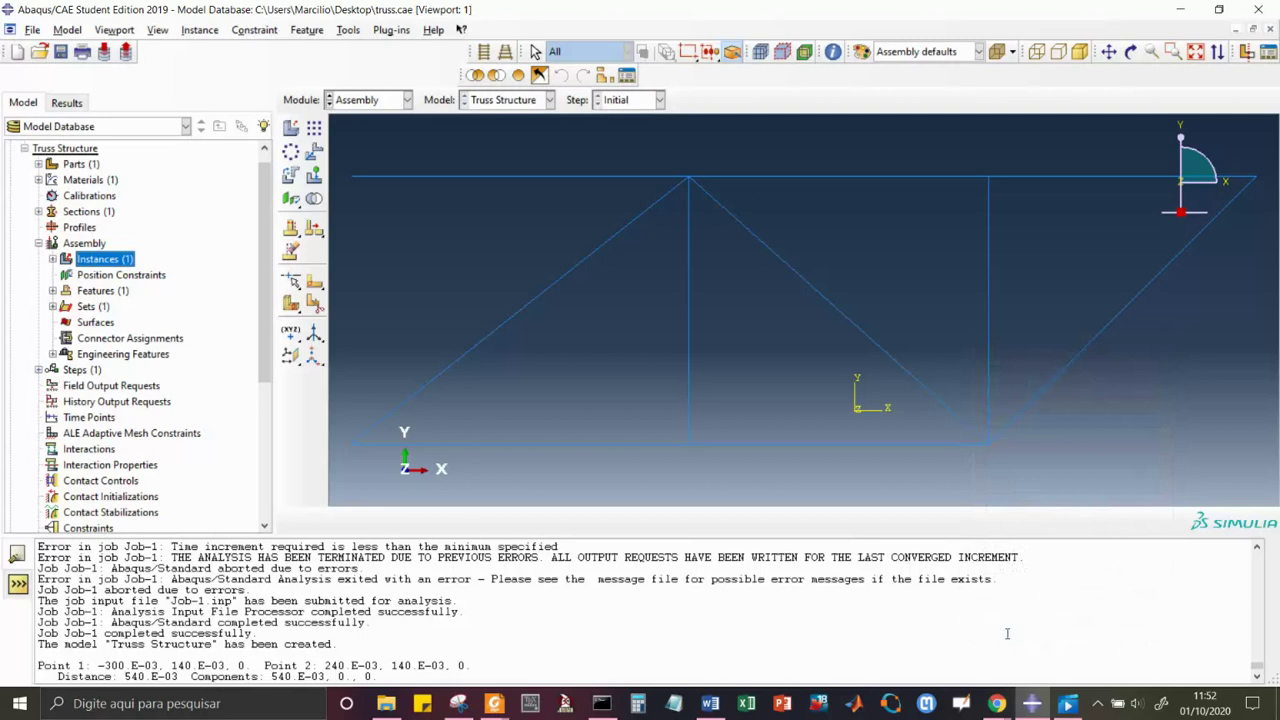
Create a Static, General analysis step named Step-1 after the Initial step.
click(407, 100)
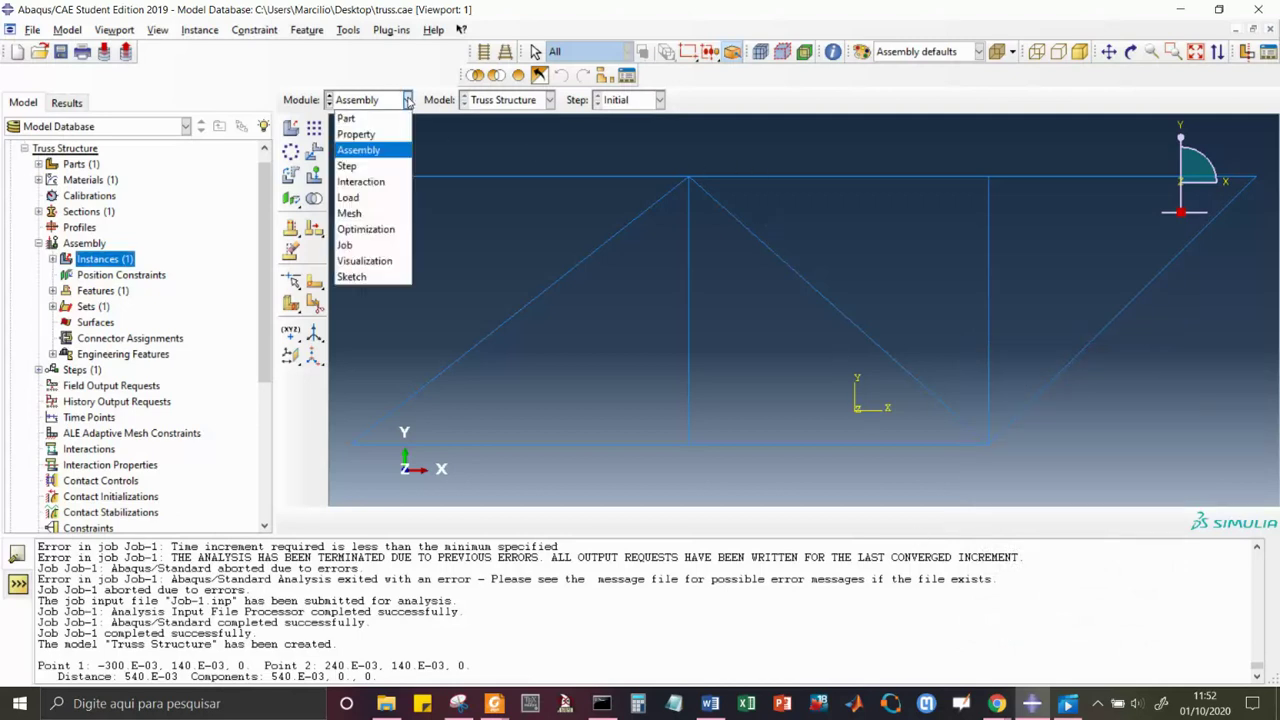
click(370, 169)
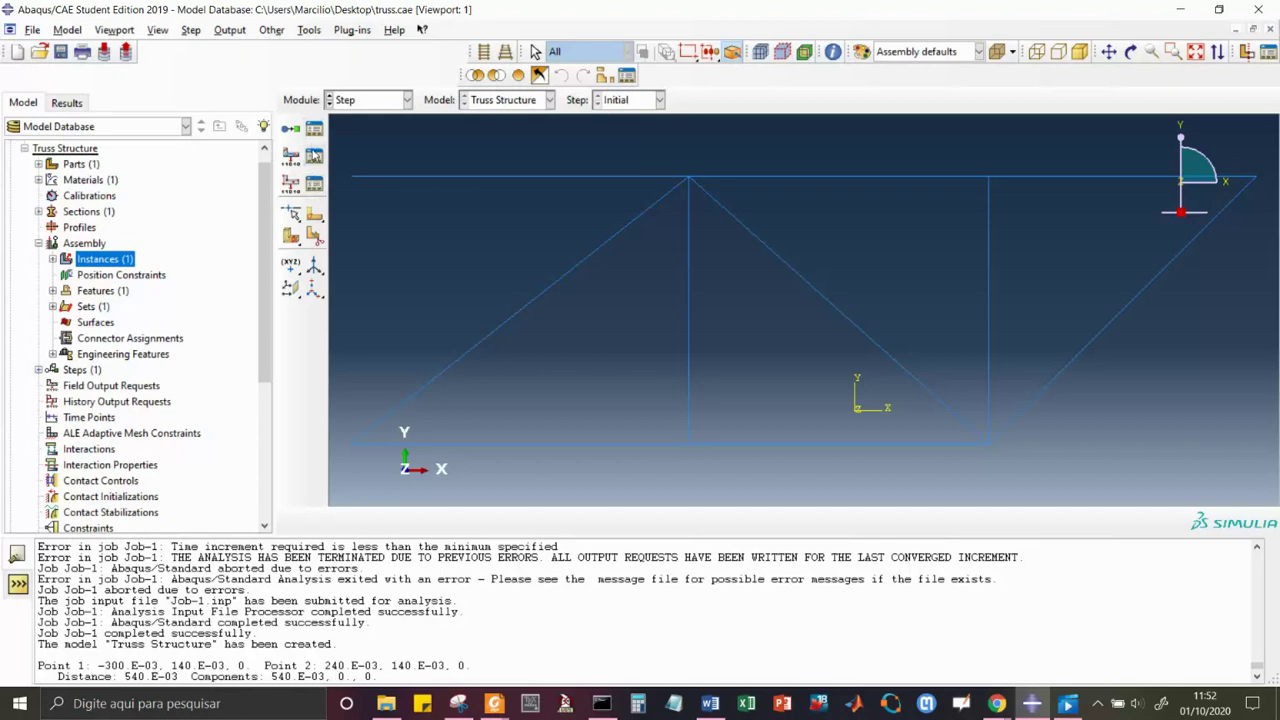
click(314, 128)
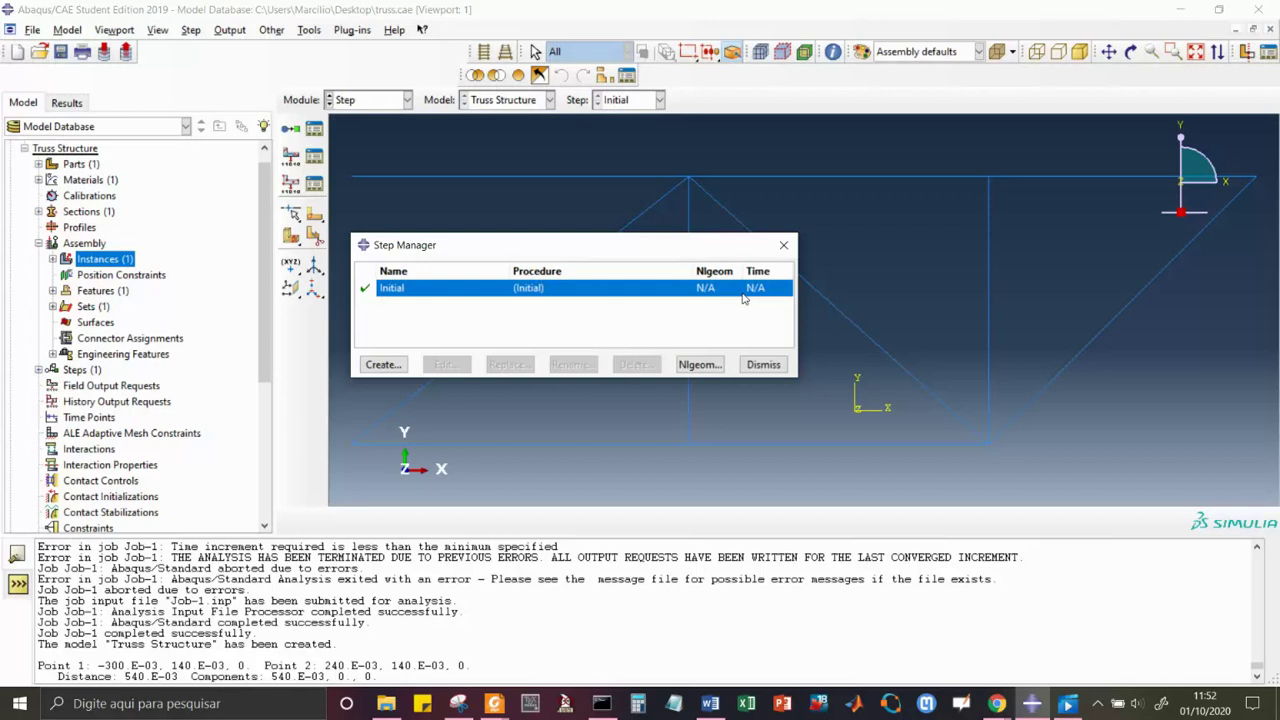
click(389, 369)
click(383, 365)
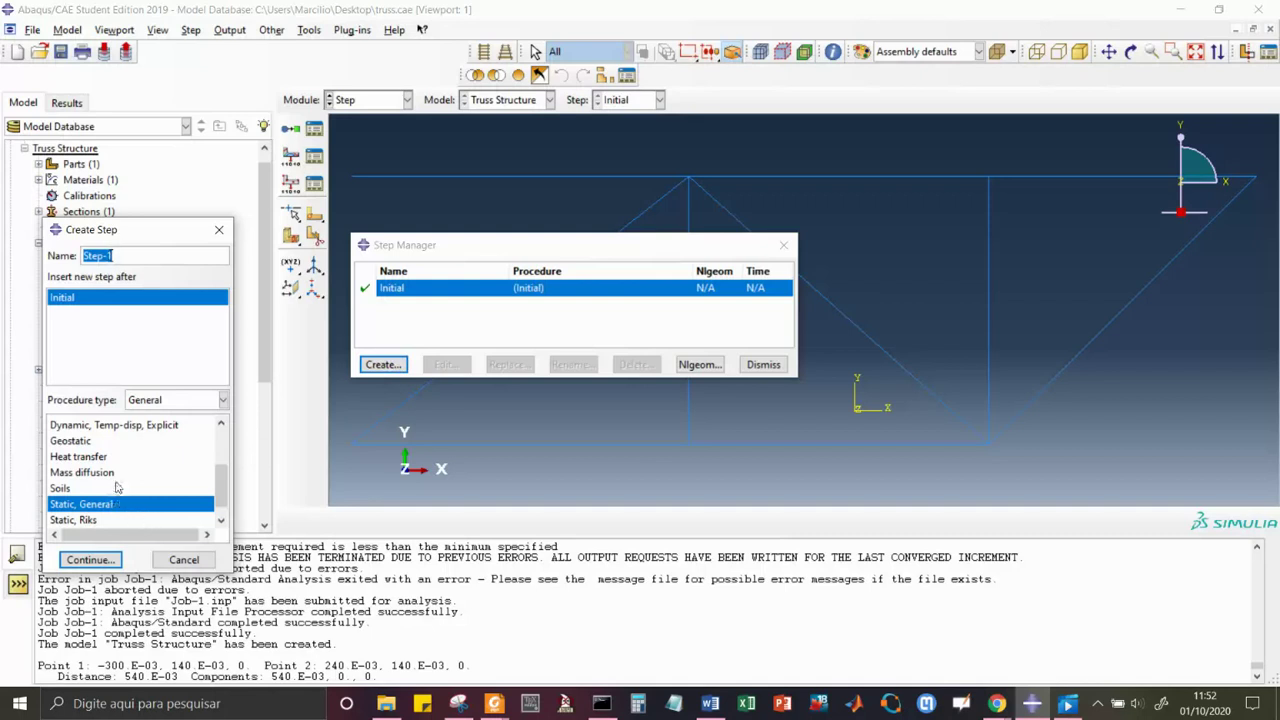
click(123, 428)
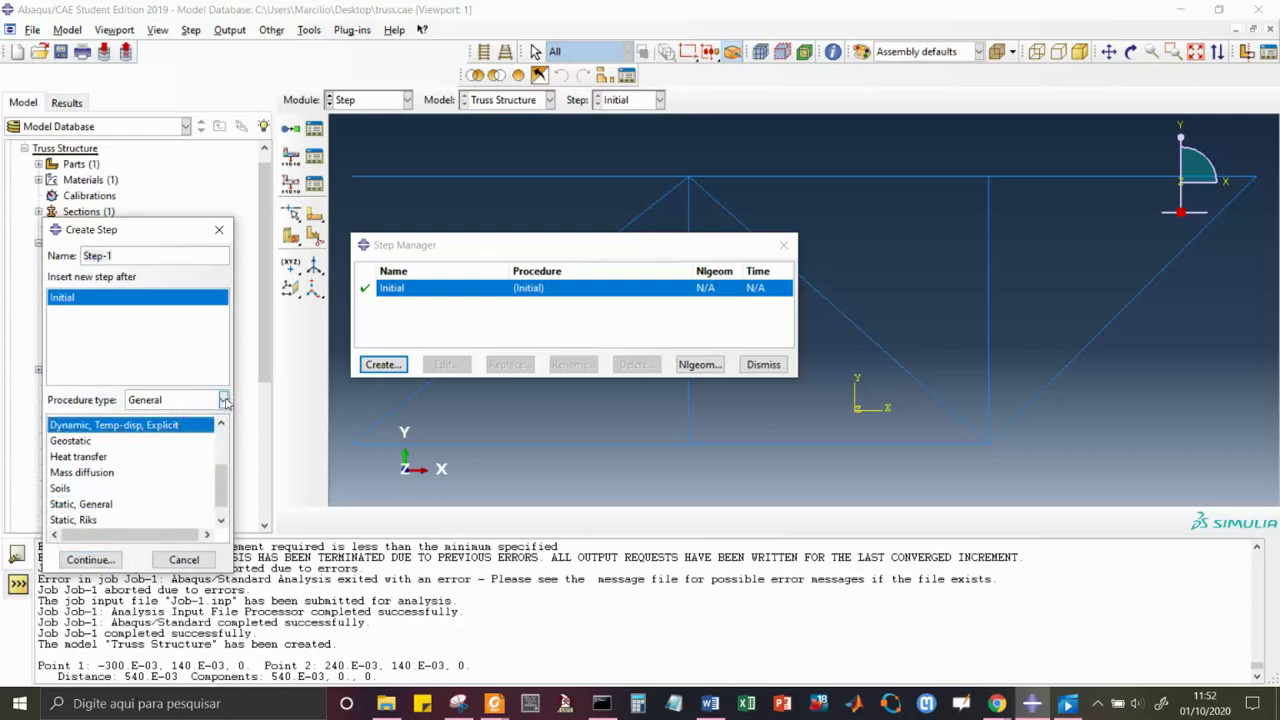
click(224, 400)
click(224, 400)
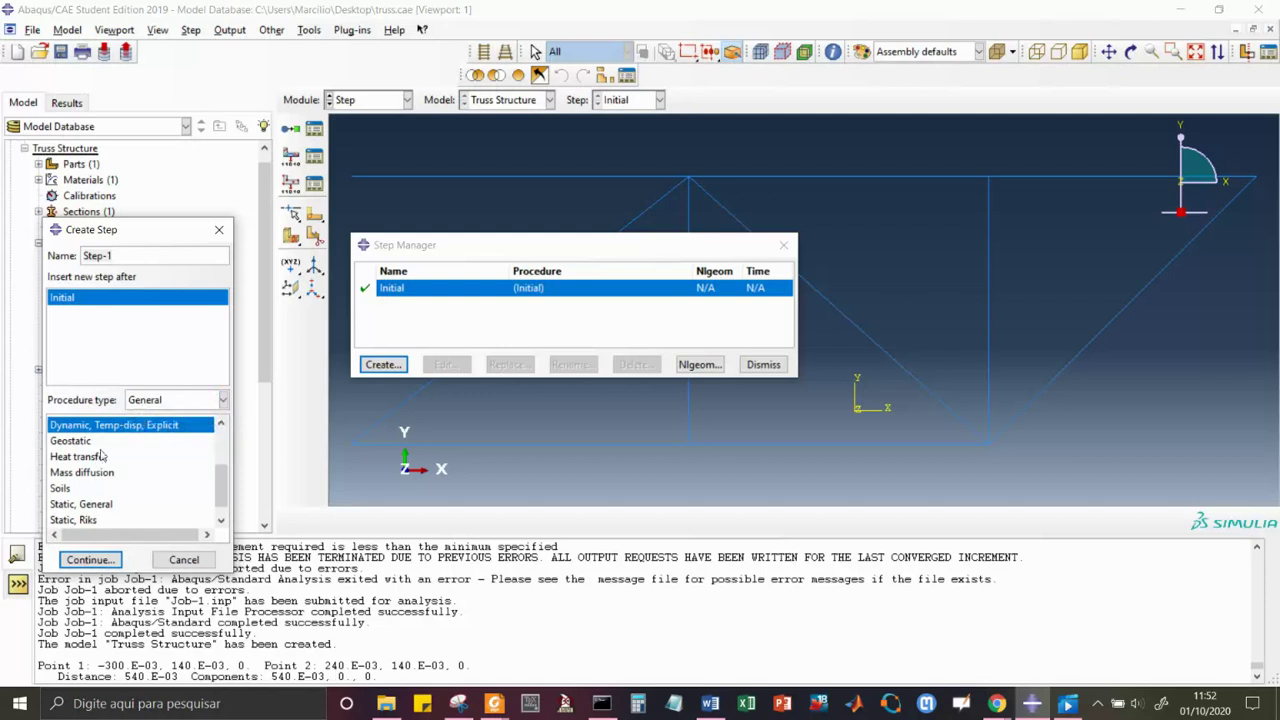
click(76, 505)
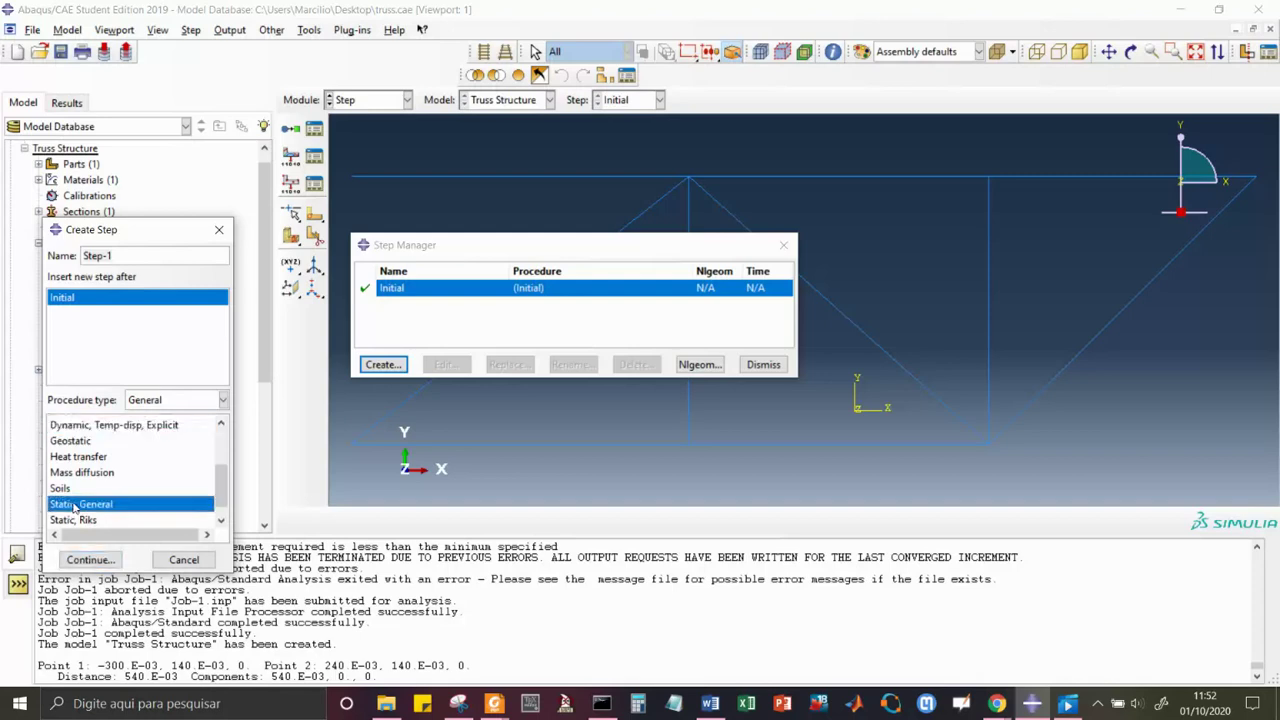
click(224, 401)
click(222, 405)
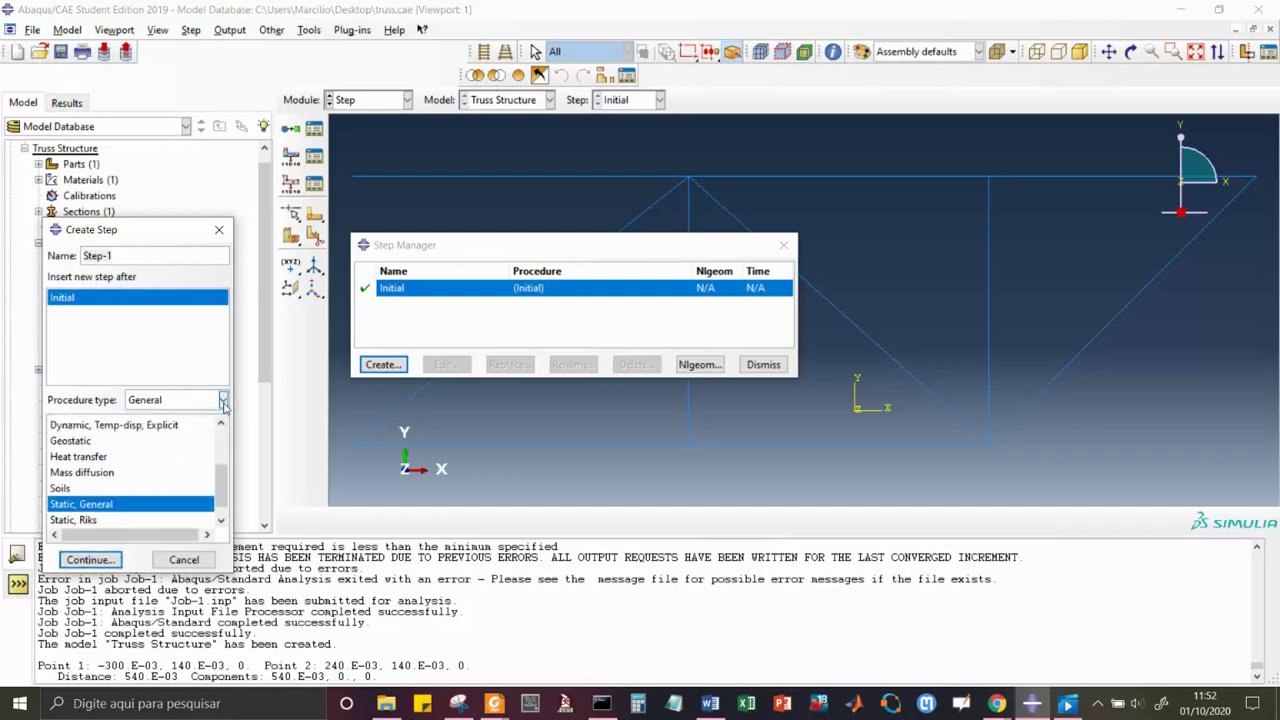
click(91, 559)
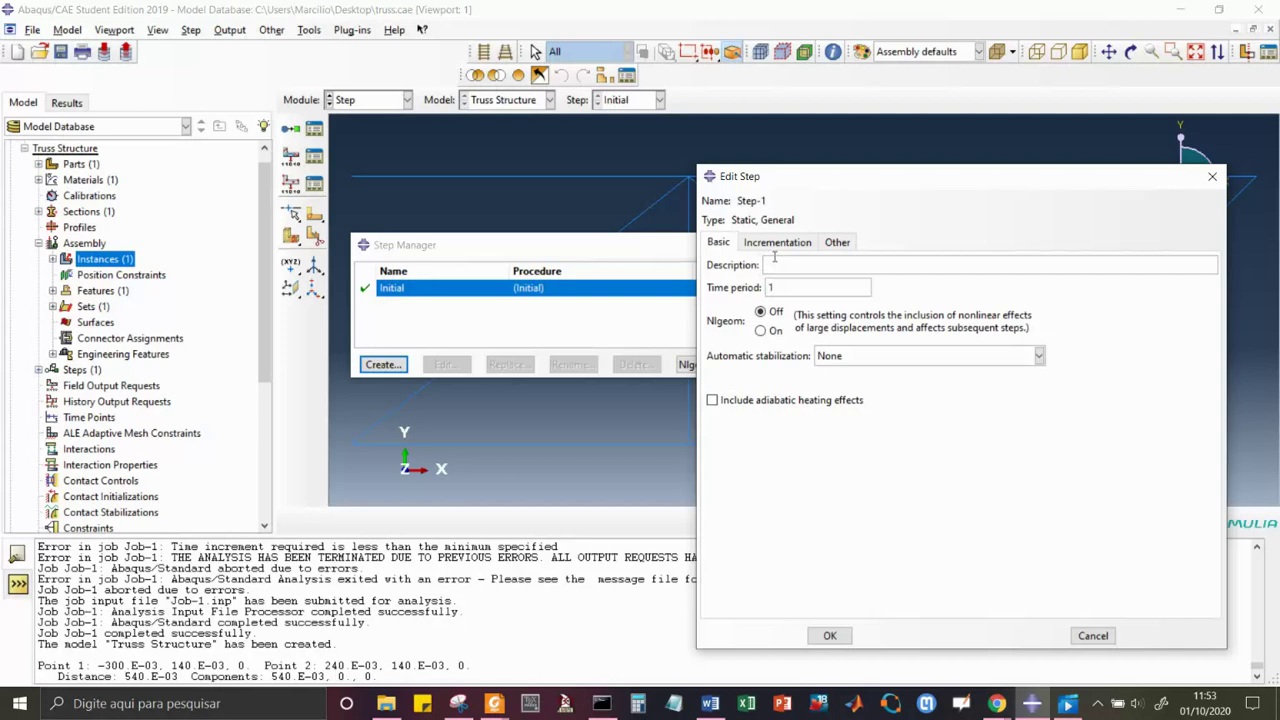
Turn on Nlgeom for Step-1, keep automatic incrementation, and review the solver settings.
click(760, 332)
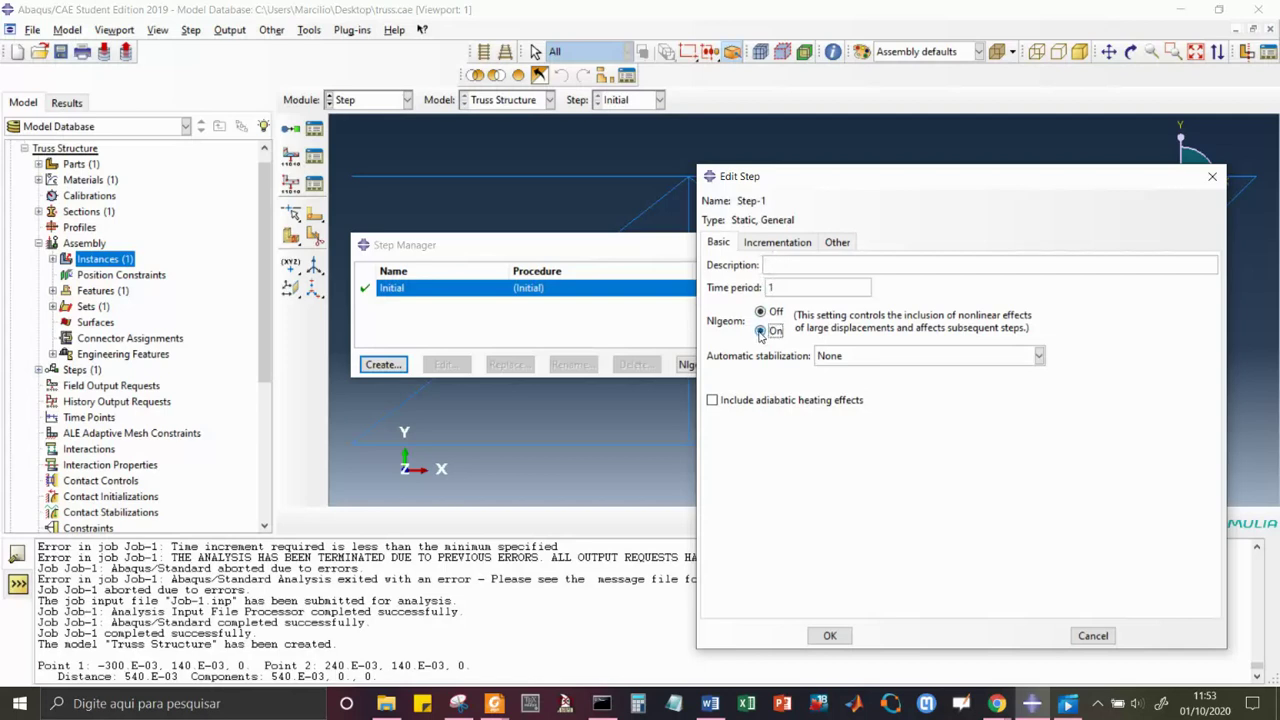
click(777, 247)
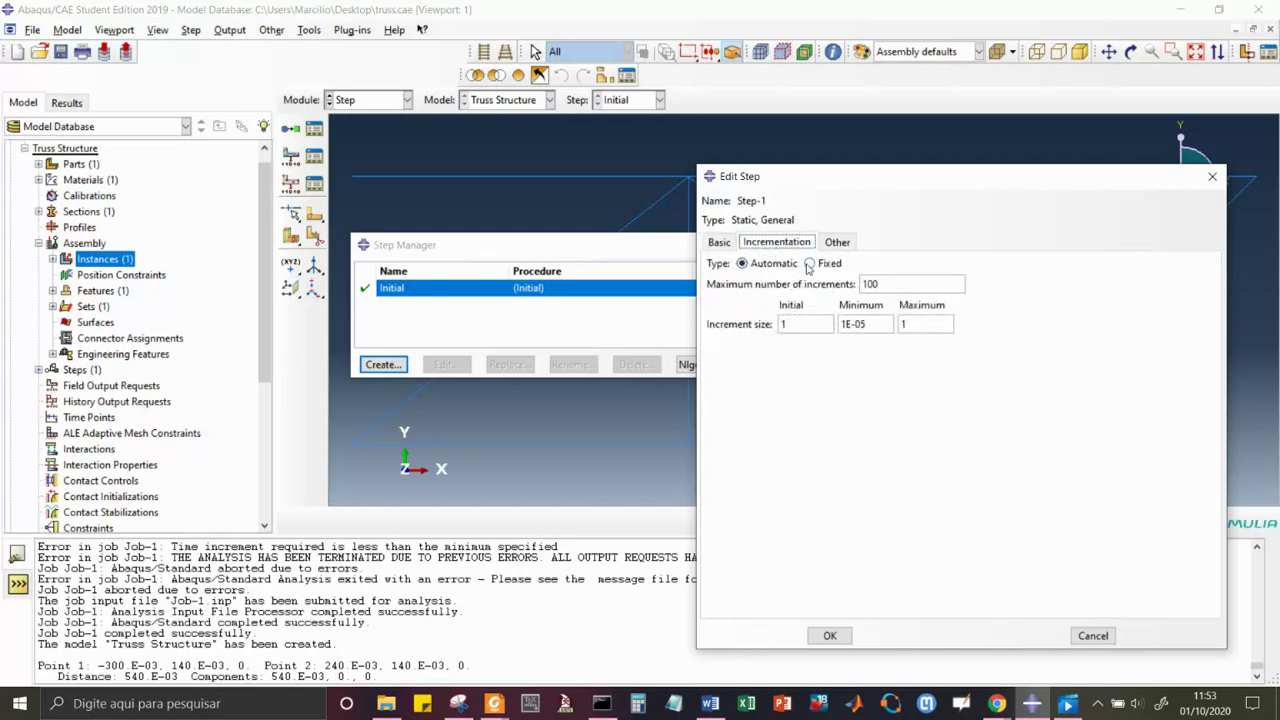
click(808, 264)
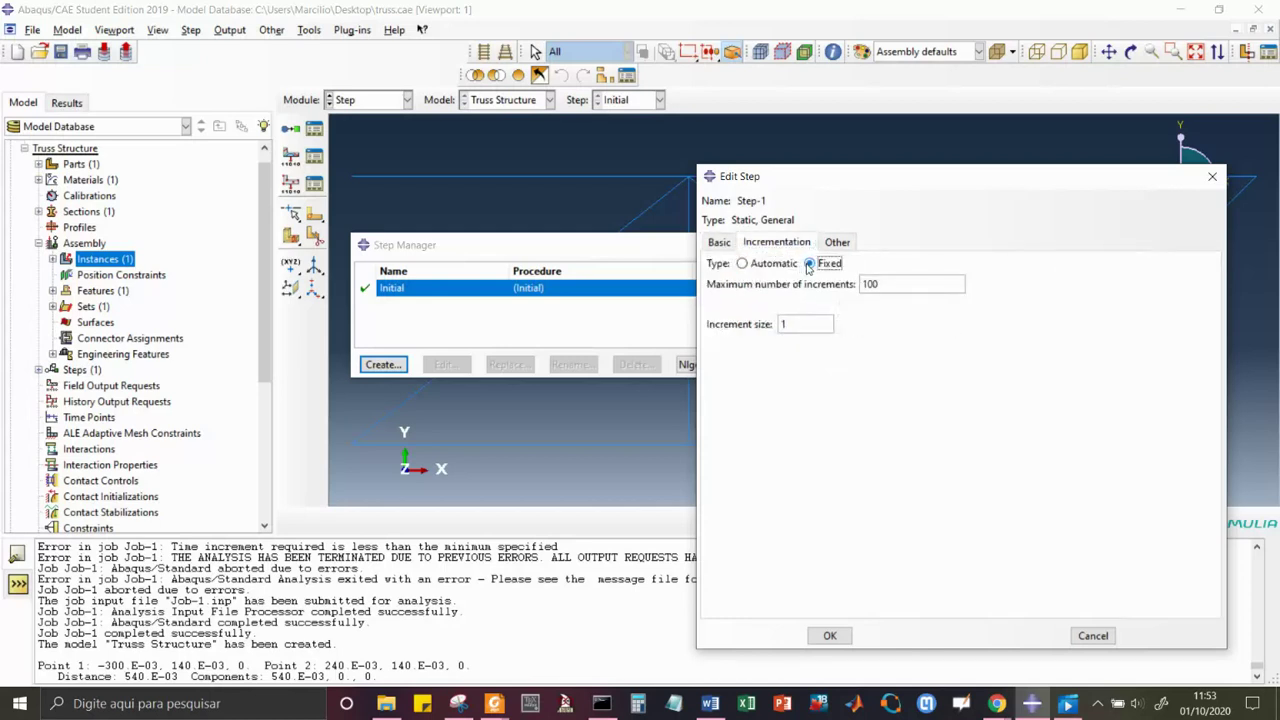
click(742, 264)
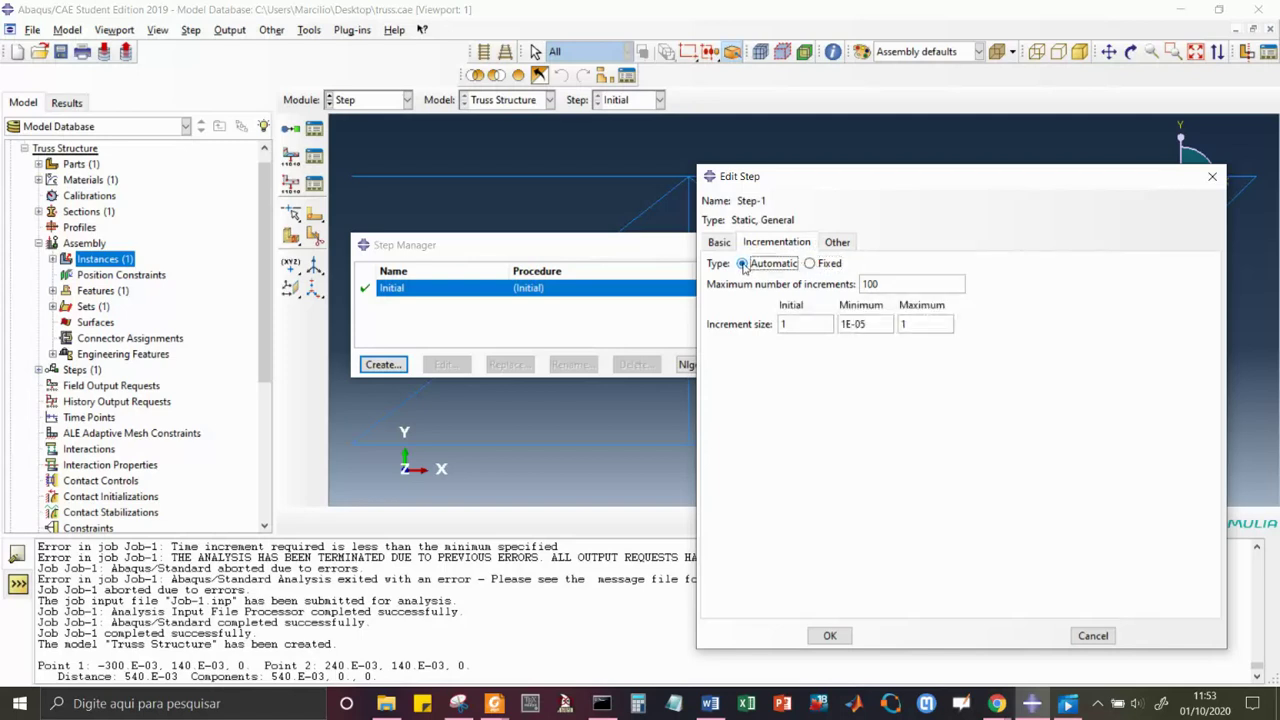
click(836, 243)
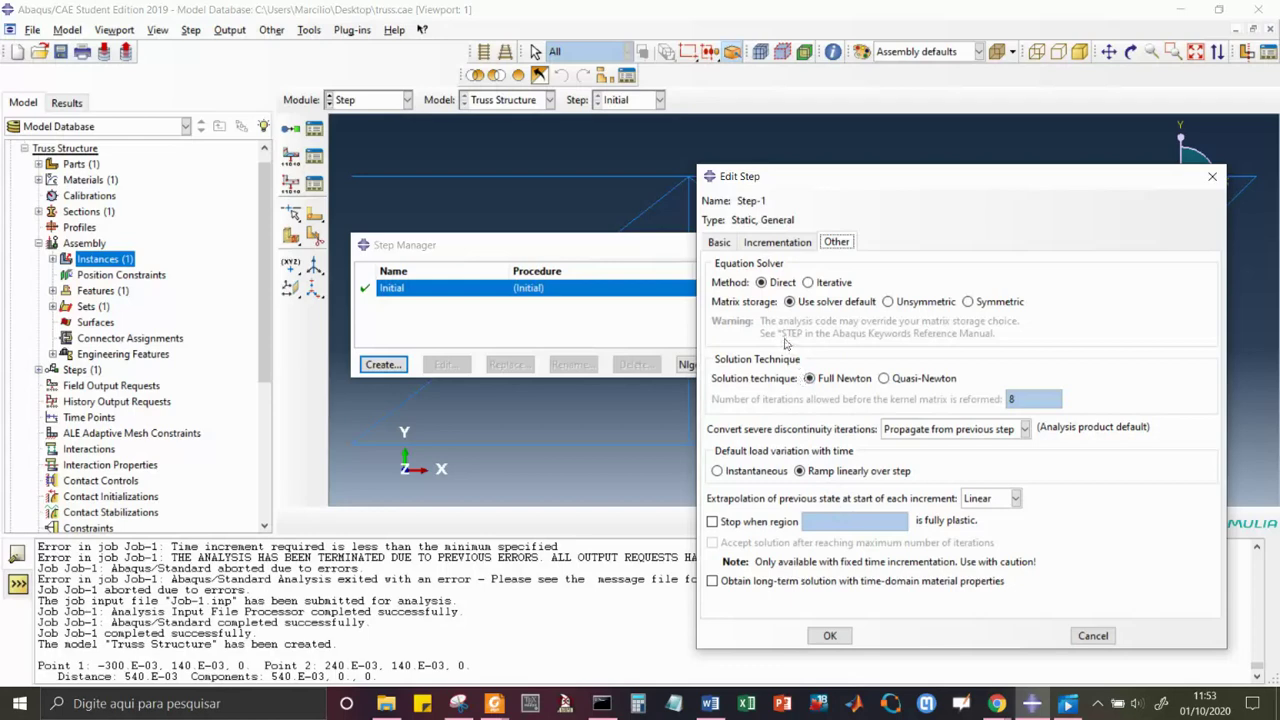
click(721, 243)
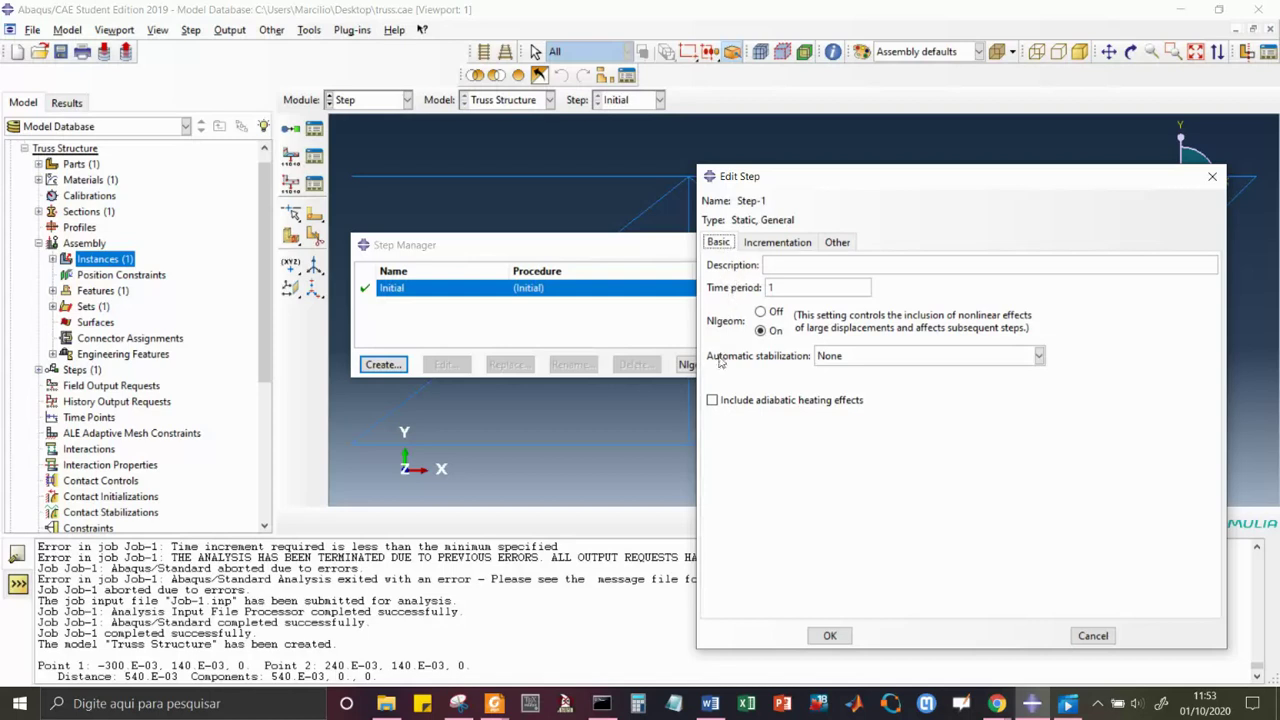
Set Step-1's automatic stabilization to a specified dissipated energy fraction of 0.0002 and finish the step definition.
click(1039, 358)
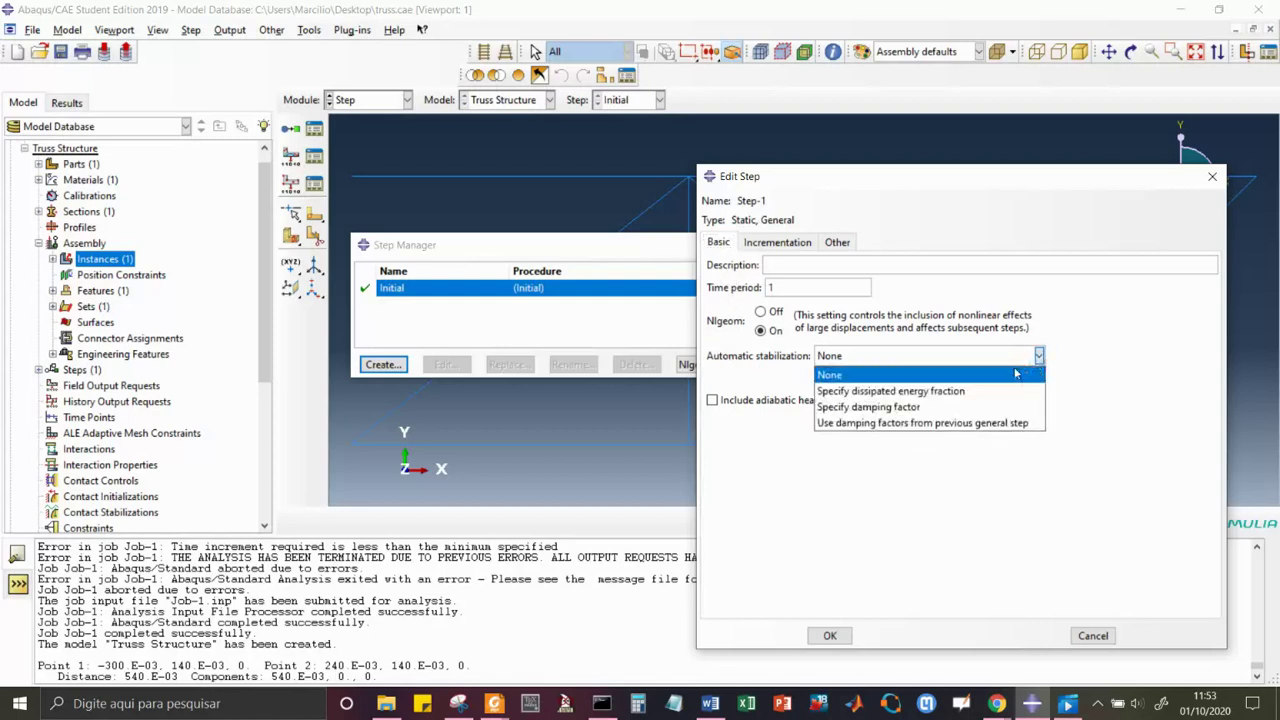
click(958, 392)
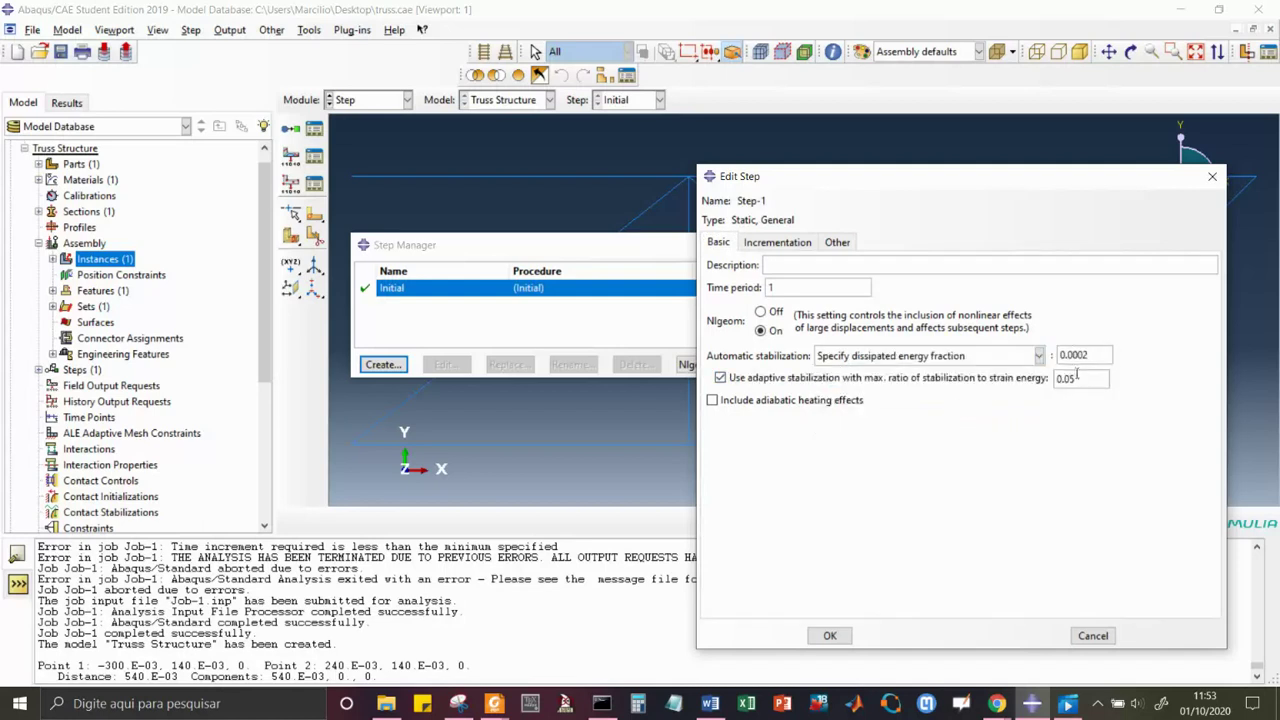
click(830, 636)
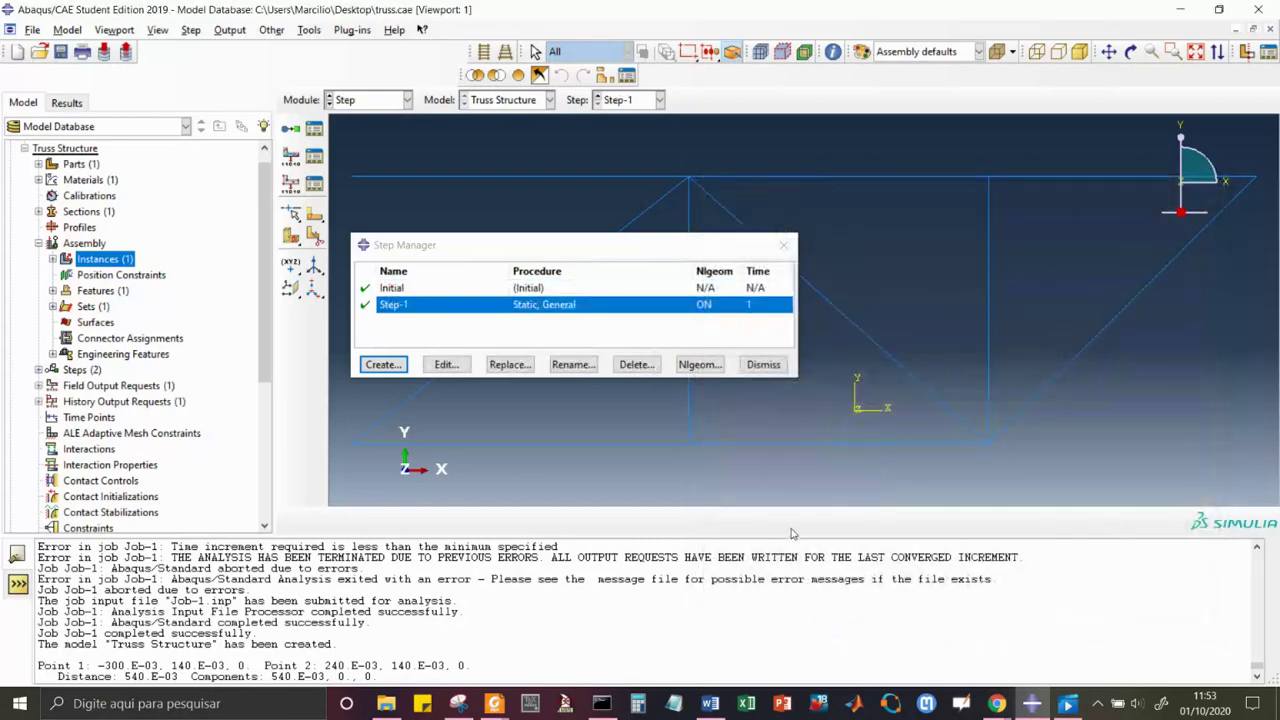
click(763, 366)
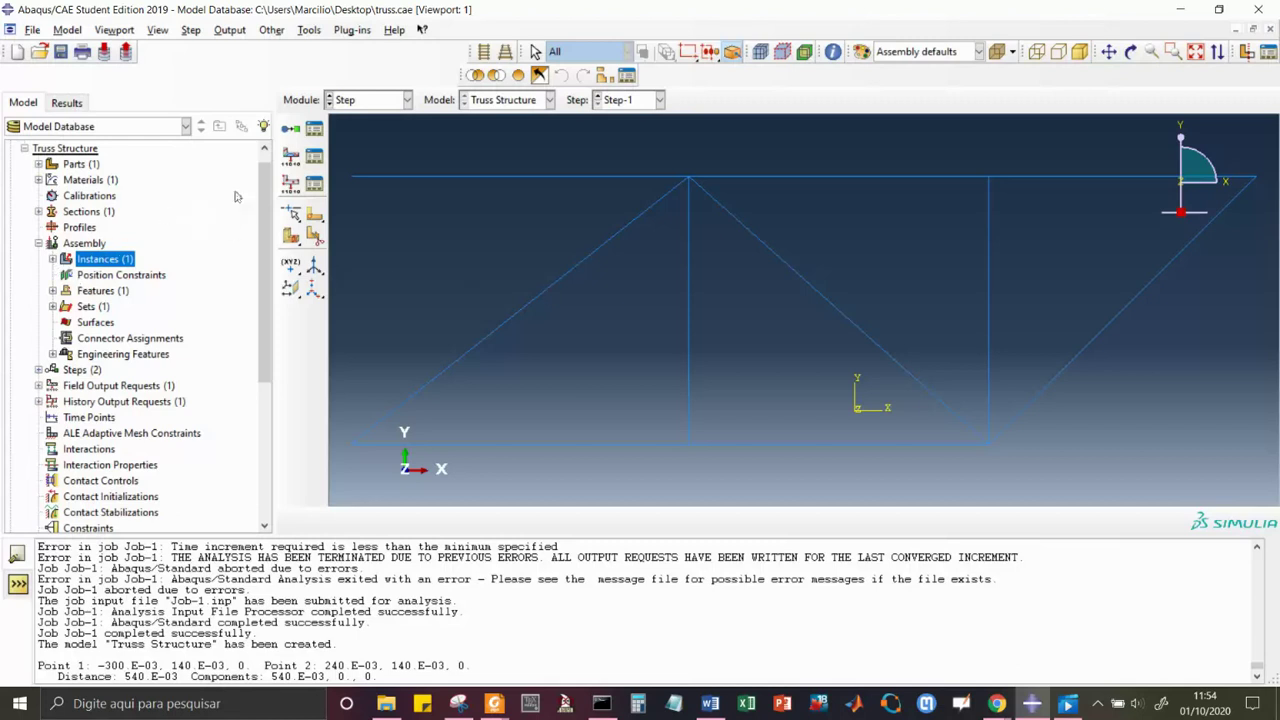
Start a mechanical concentrated force load named Load-1 in Step-1.
click(407, 100)
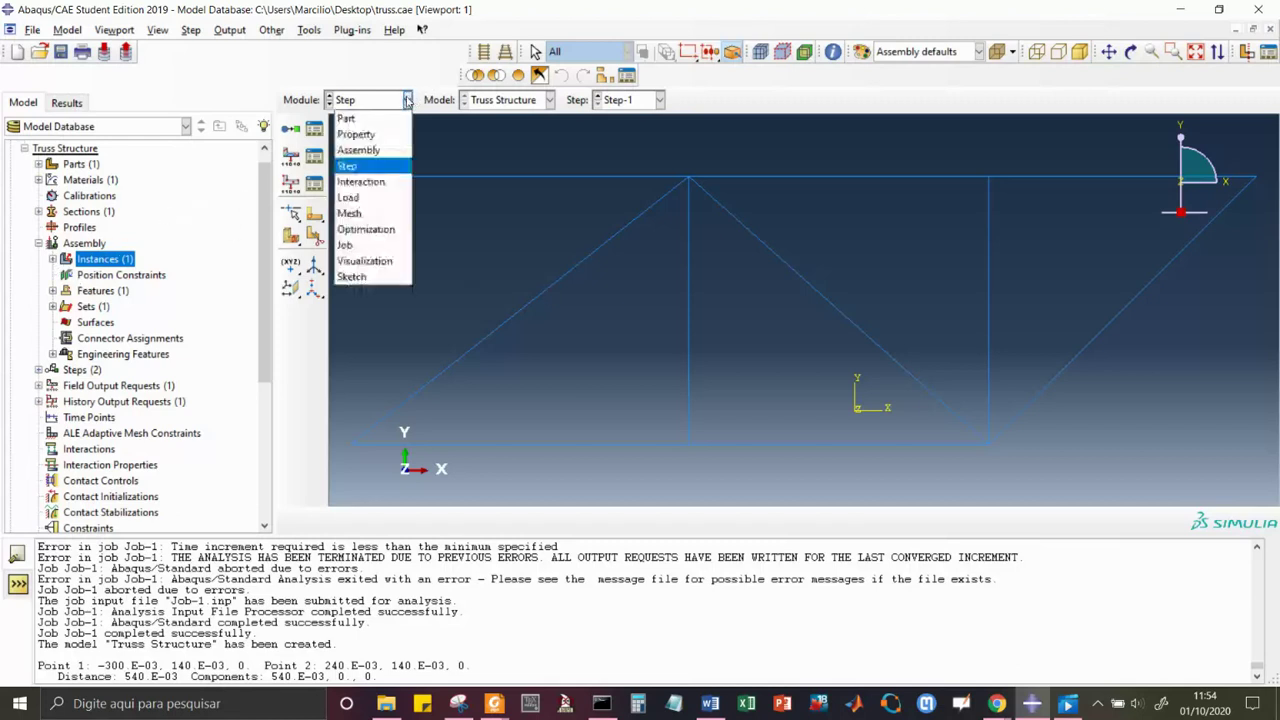
click(363, 203)
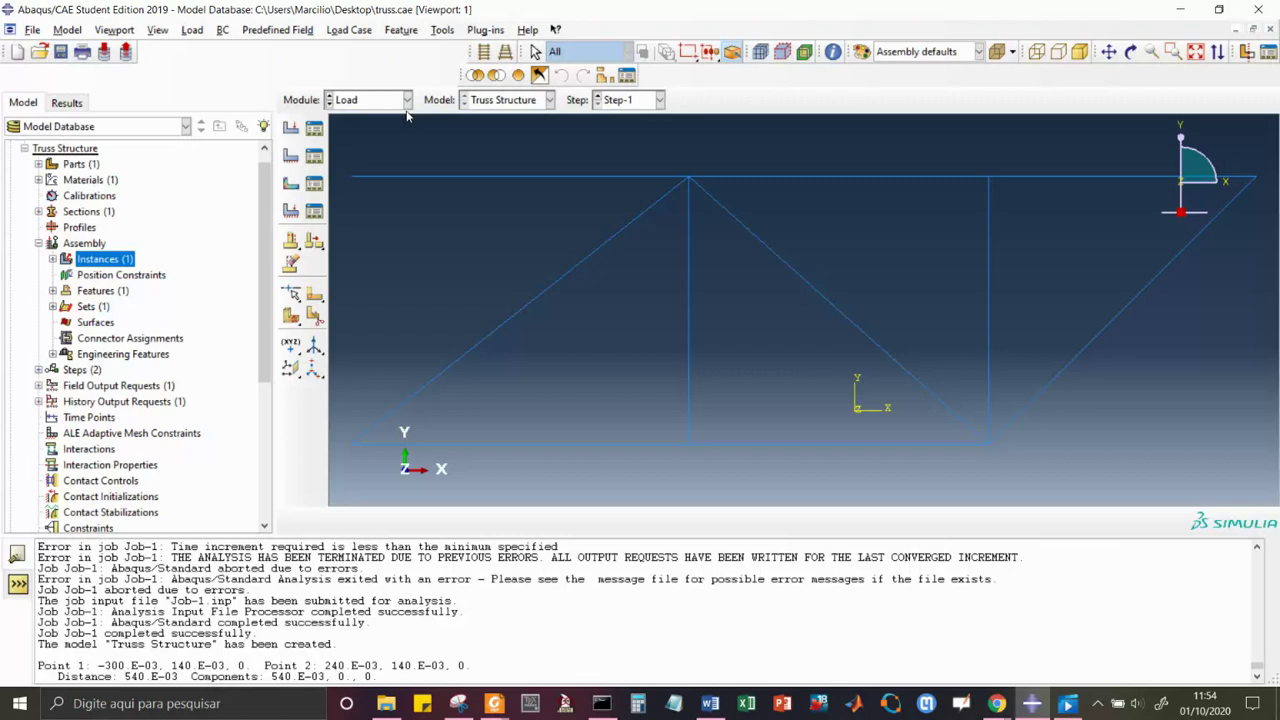
click(314, 129)
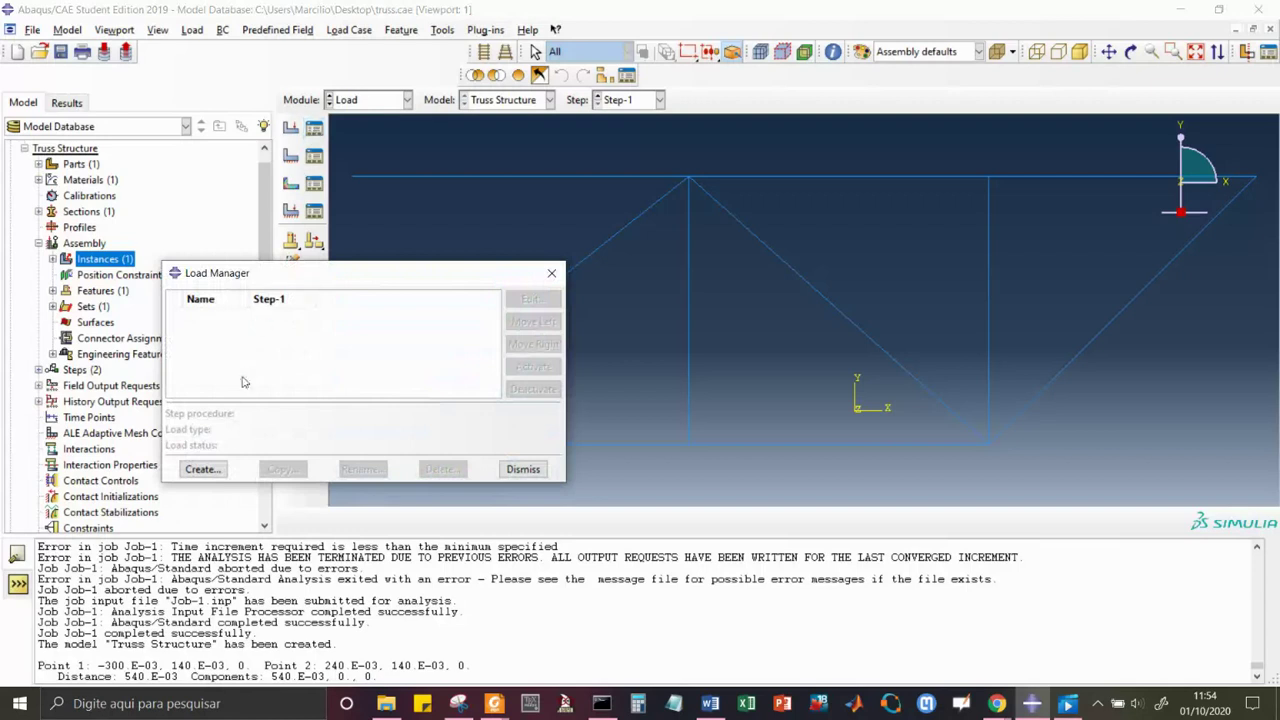
click(204, 469)
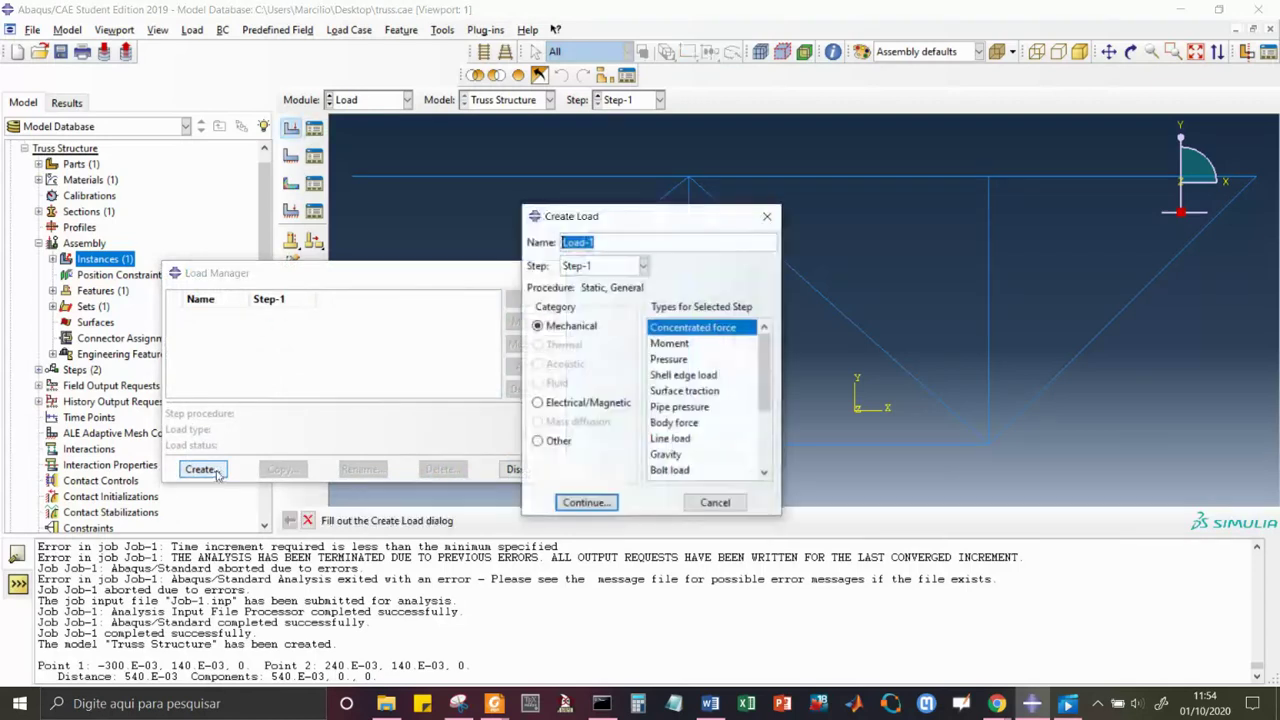
click(643, 266)
click(612, 282)
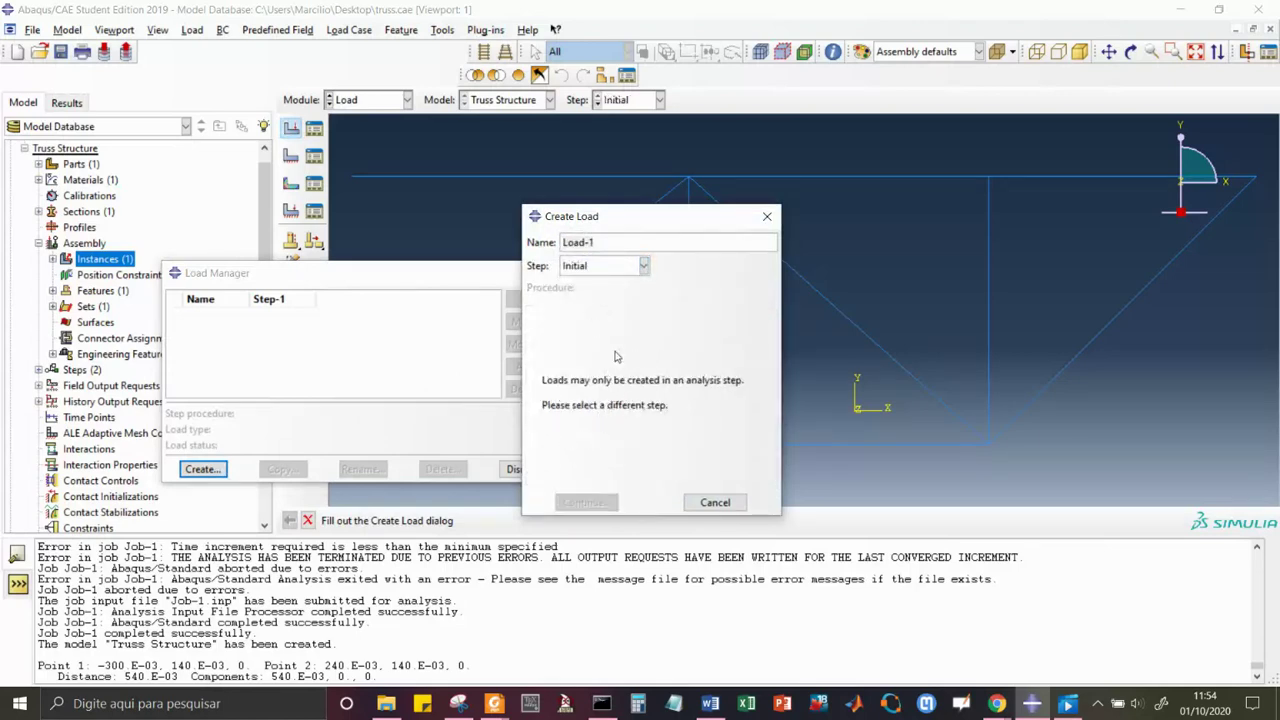
click(644, 267)
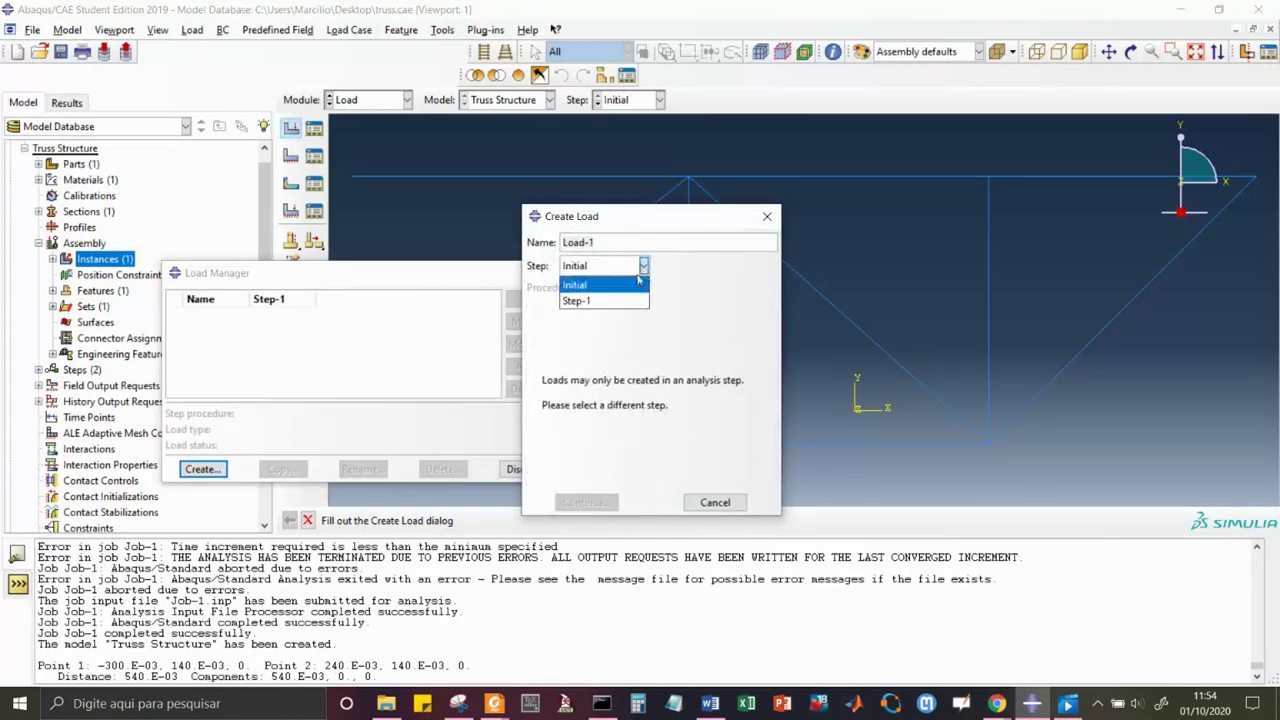
click(617, 302)
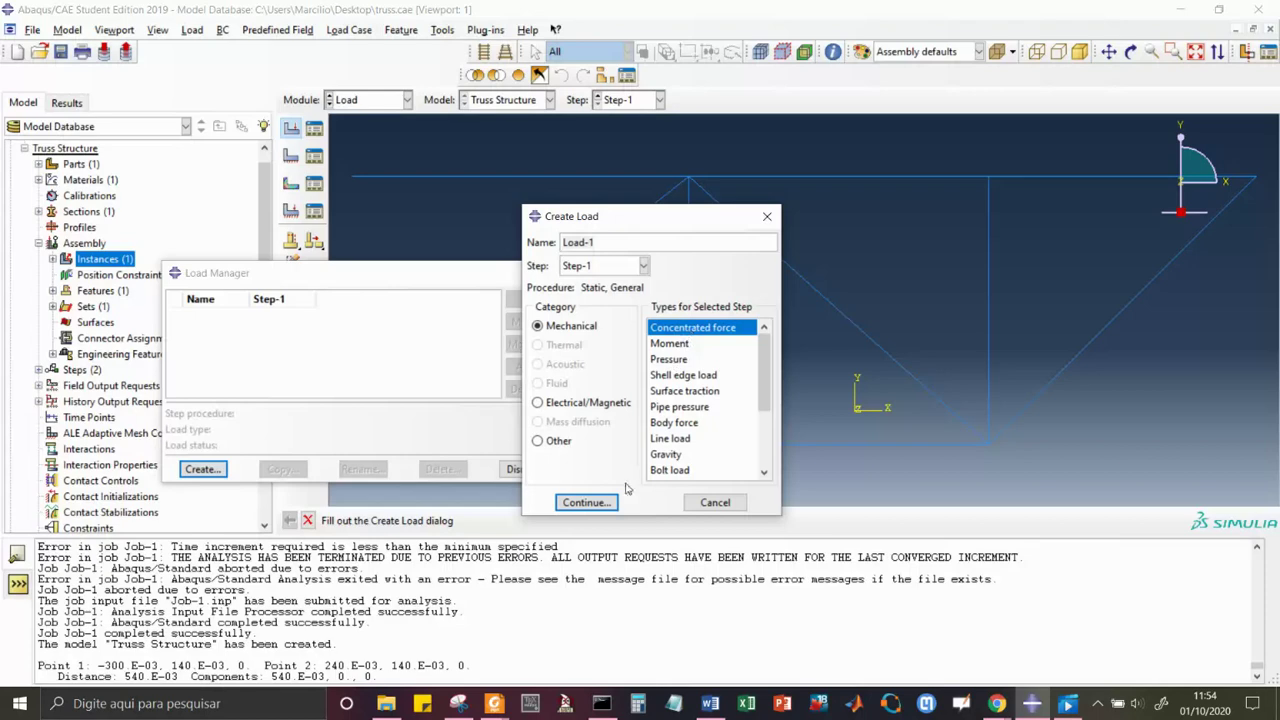
click(600, 504)
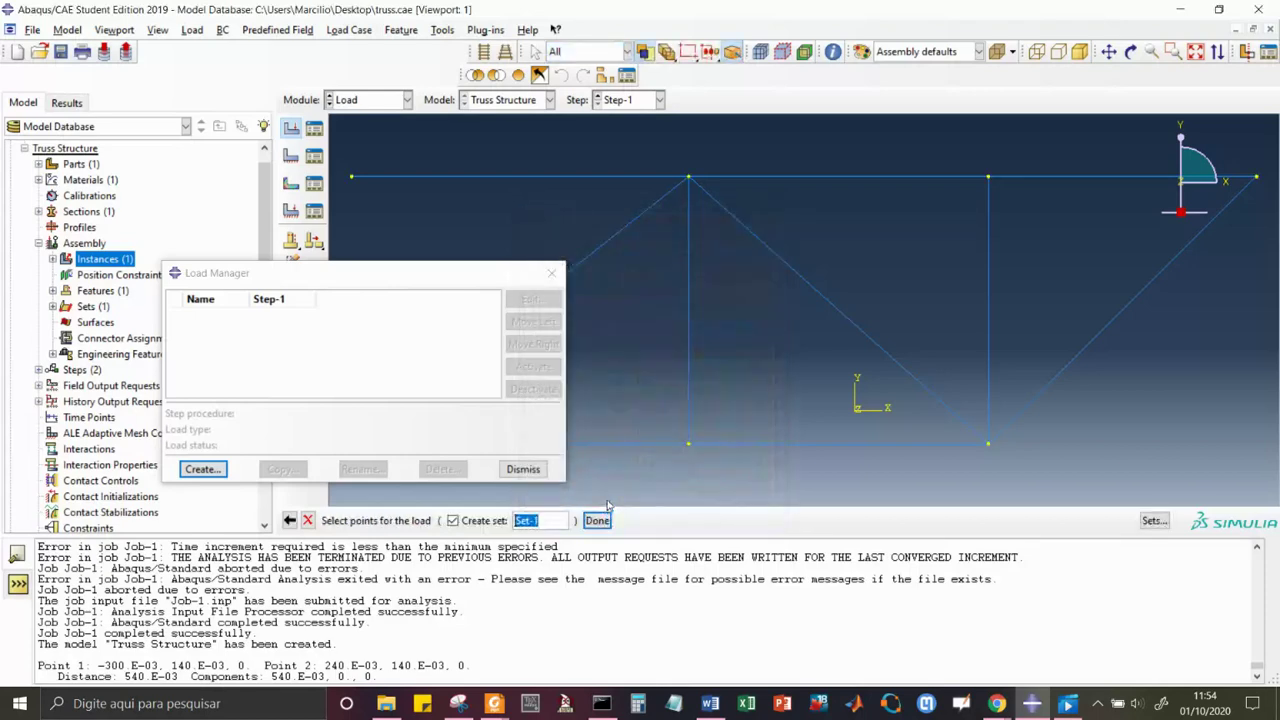
Apply Load-1 to the truss's three top-chord joints excluding the left end, with CF1 0 and a downward CF2 of 500.
click(689, 180)
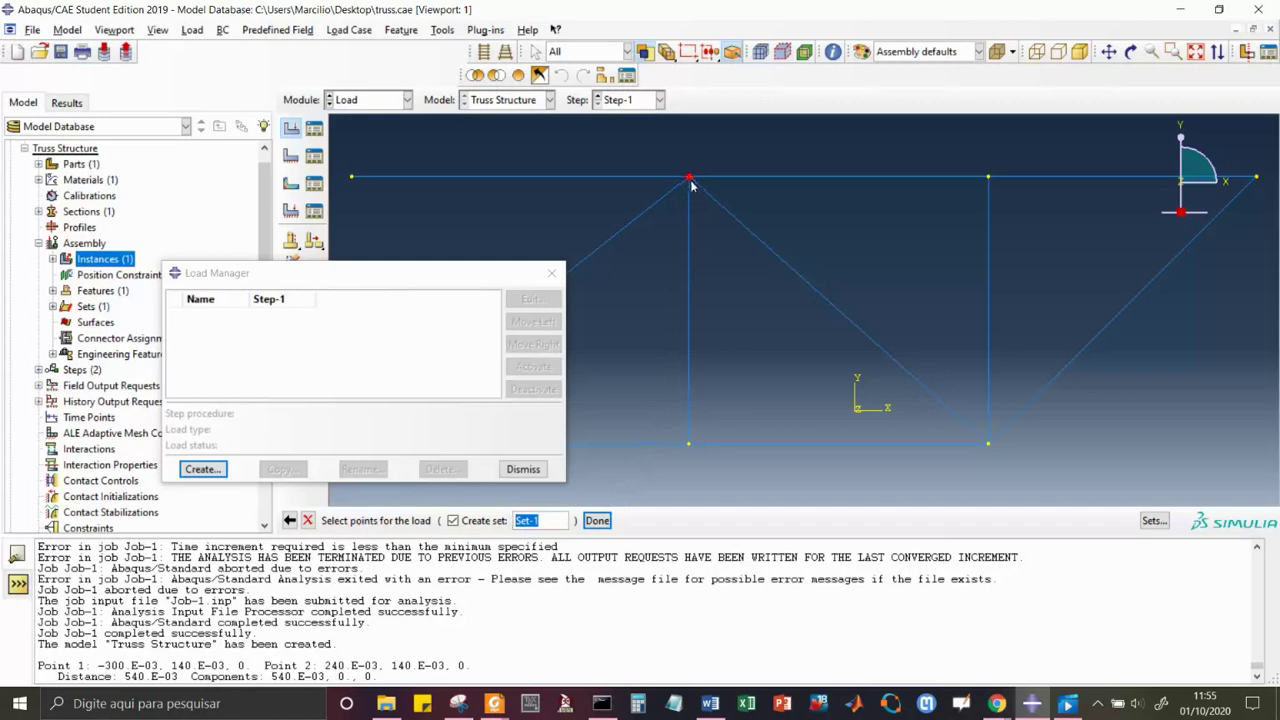
shift+click(988, 180)
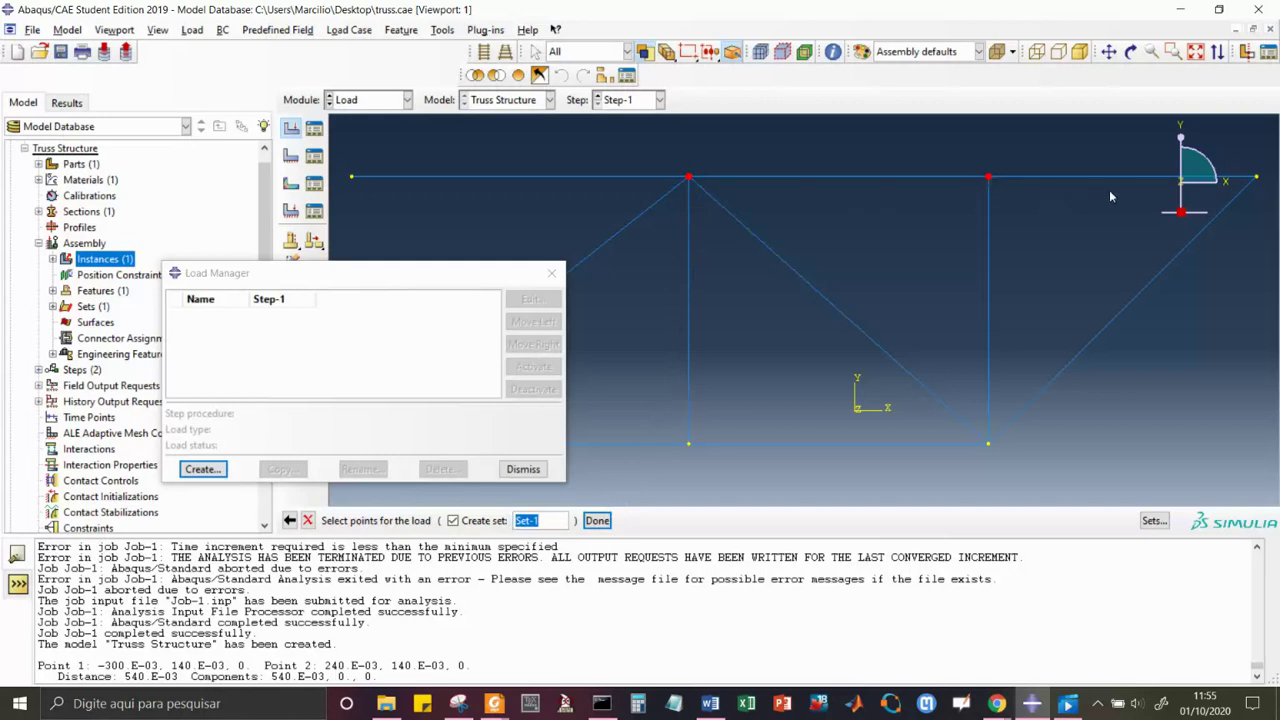
shift+click(1258, 179)
click(596, 521)
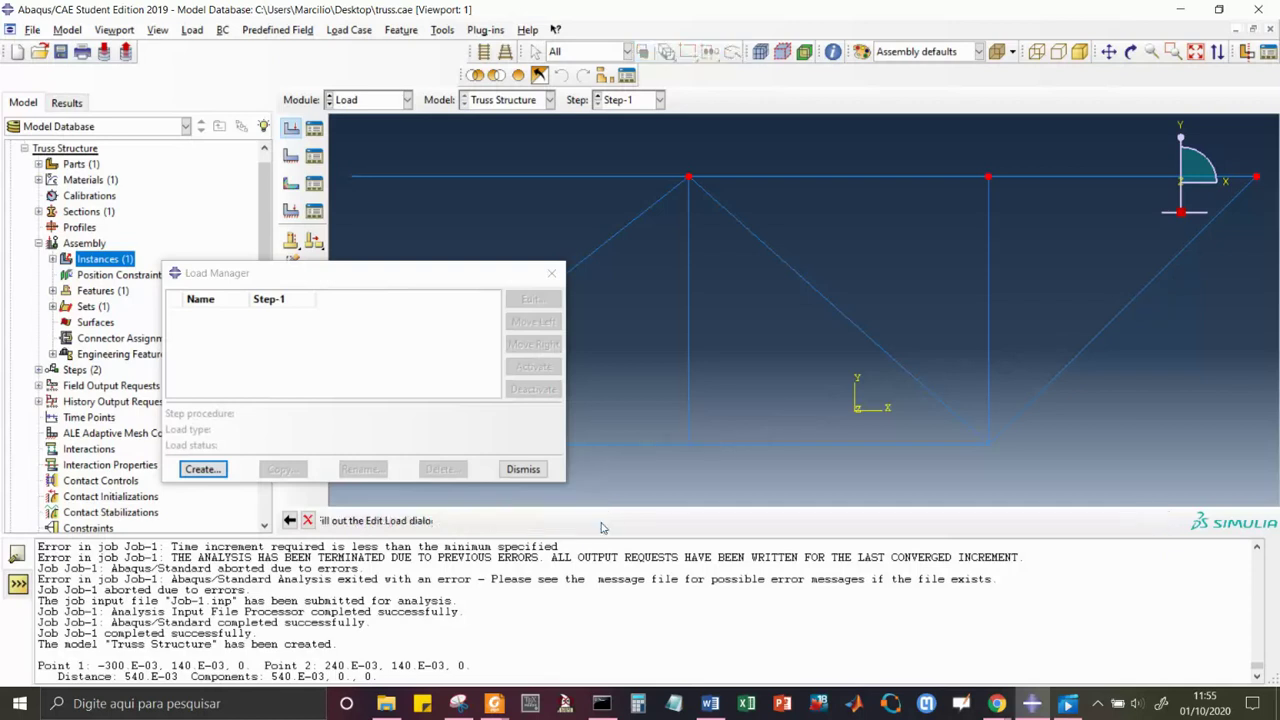
drag(982, 186, 847, 243)
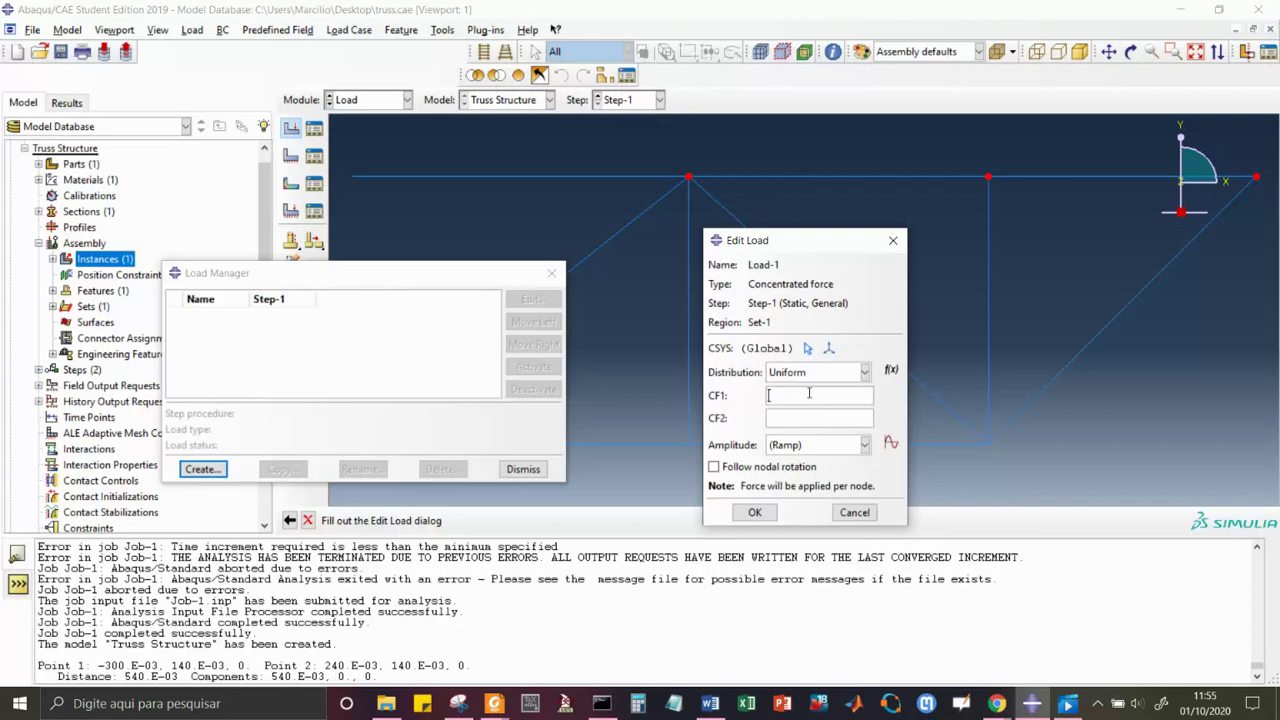
text(0)
click(805, 420)
text(500)
click(755, 512)
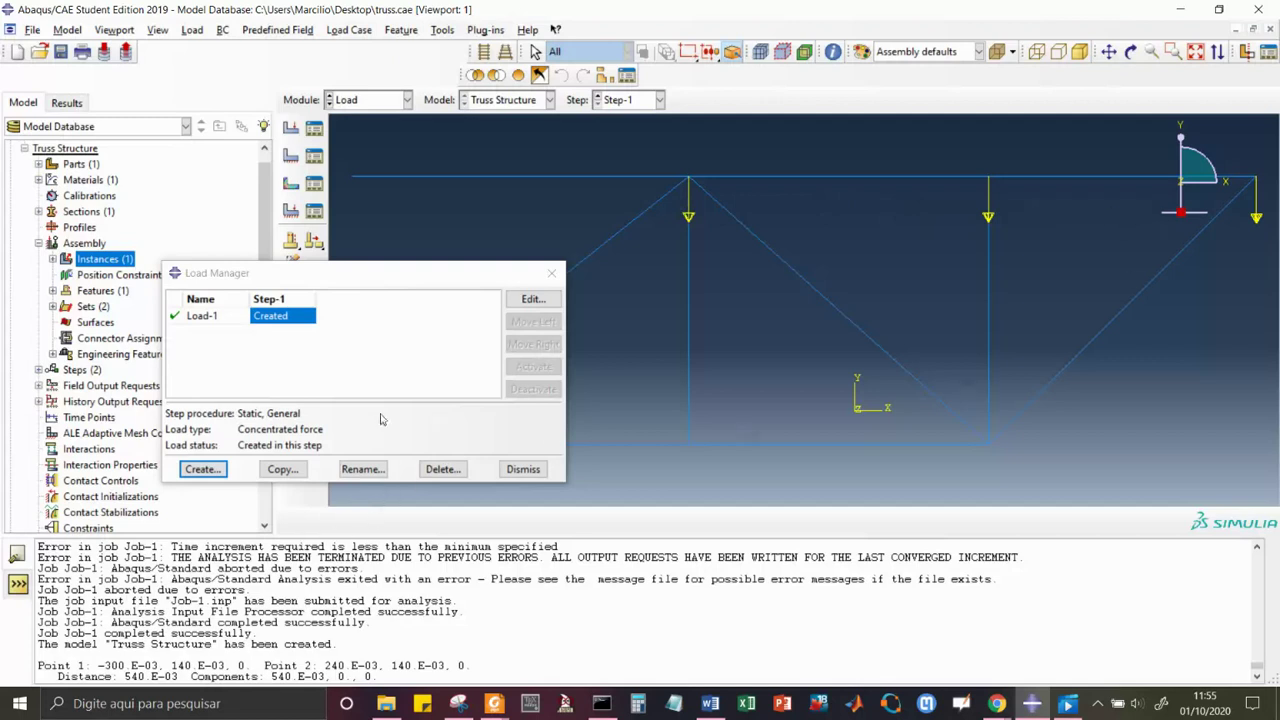
click(535, 469)
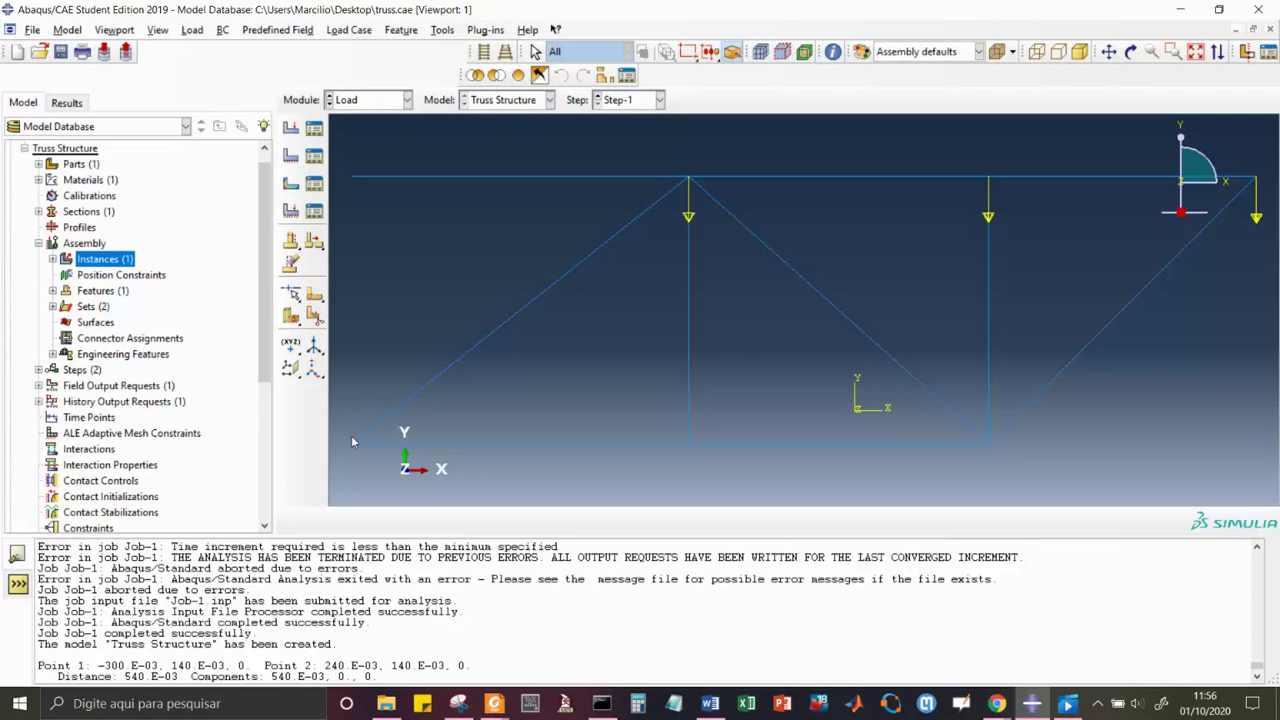
Start a mechanical Displacement/Rotation boundary condition named BC-1 in the Initial step.
click(314, 158)
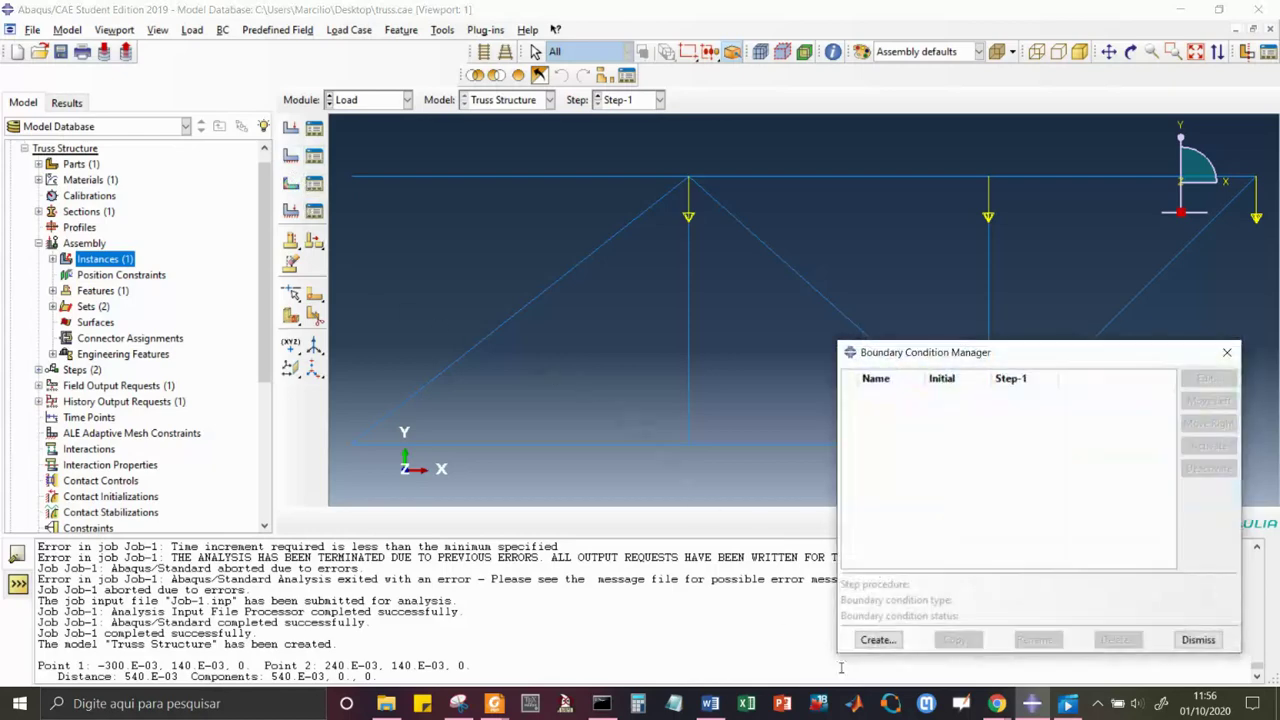
click(876, 640)
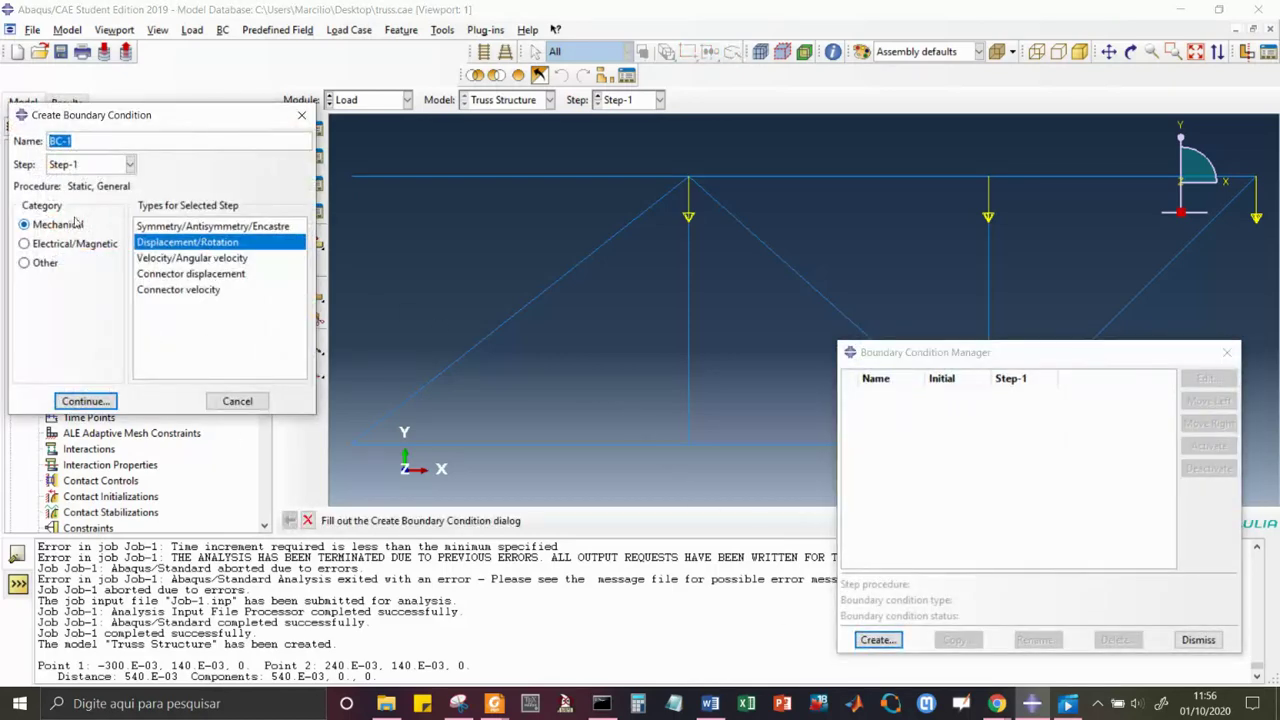
click(129, 165)
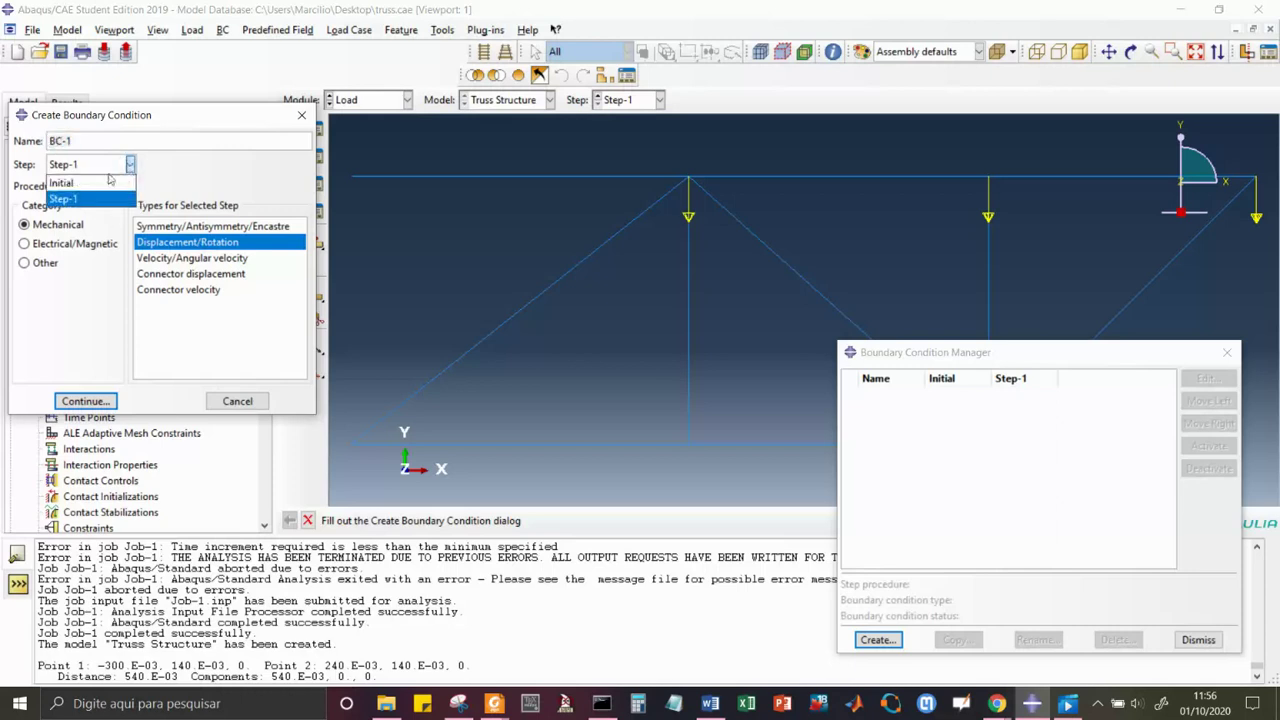
click(112, 178)
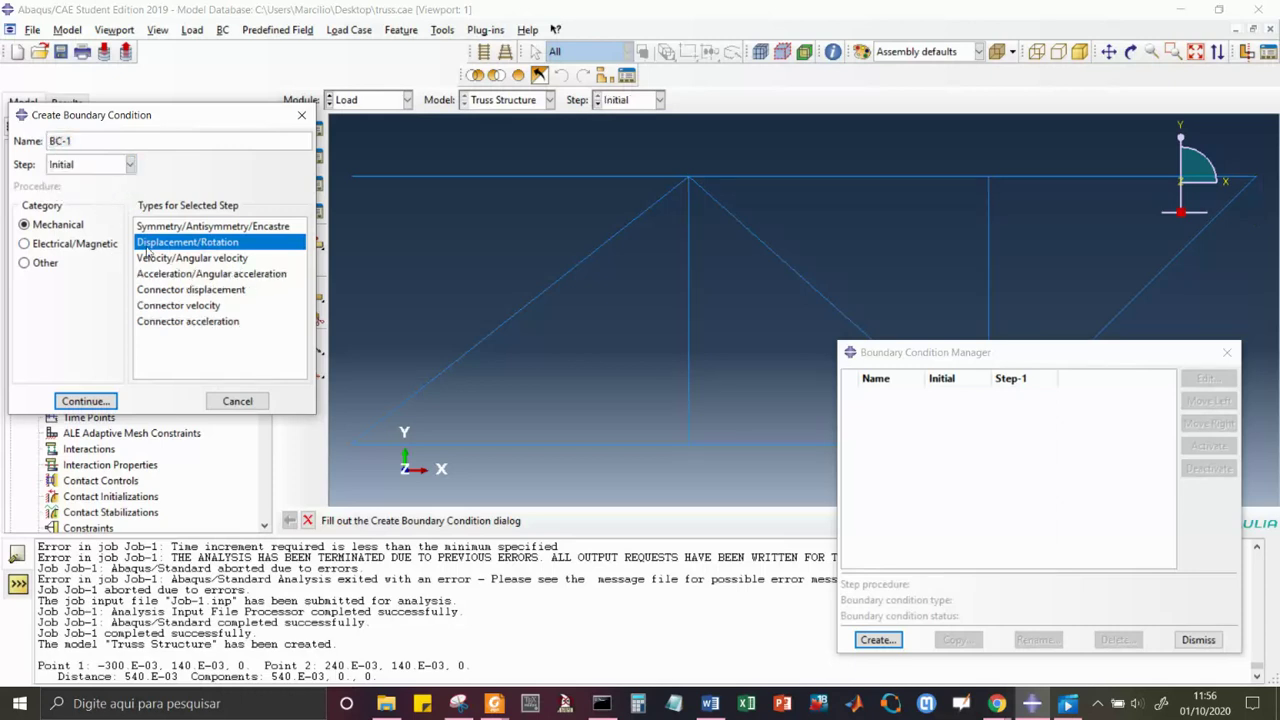
click(86, 401)
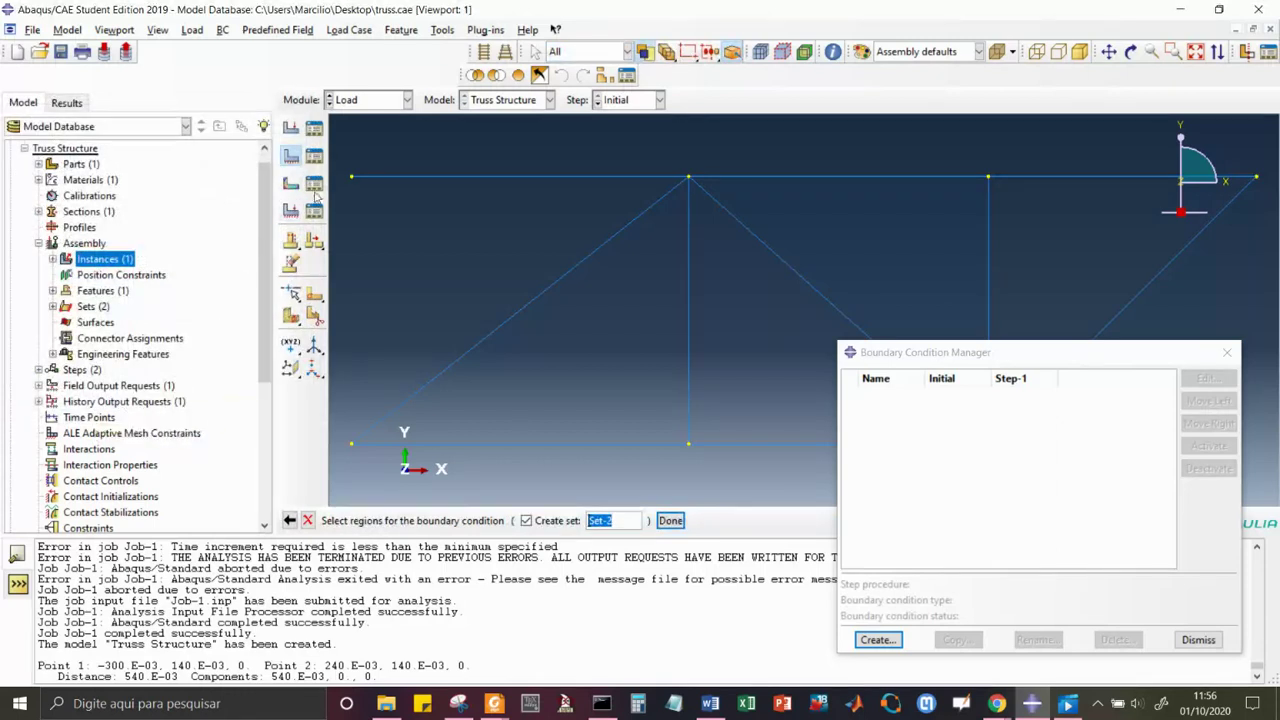
Apply BC-1 to the truss's upper and lower left-end joints, constraining U1 and U2, and check its propagation to Step-1.
click(351, 177)
shift+click(351, 443)
click(670, 520)
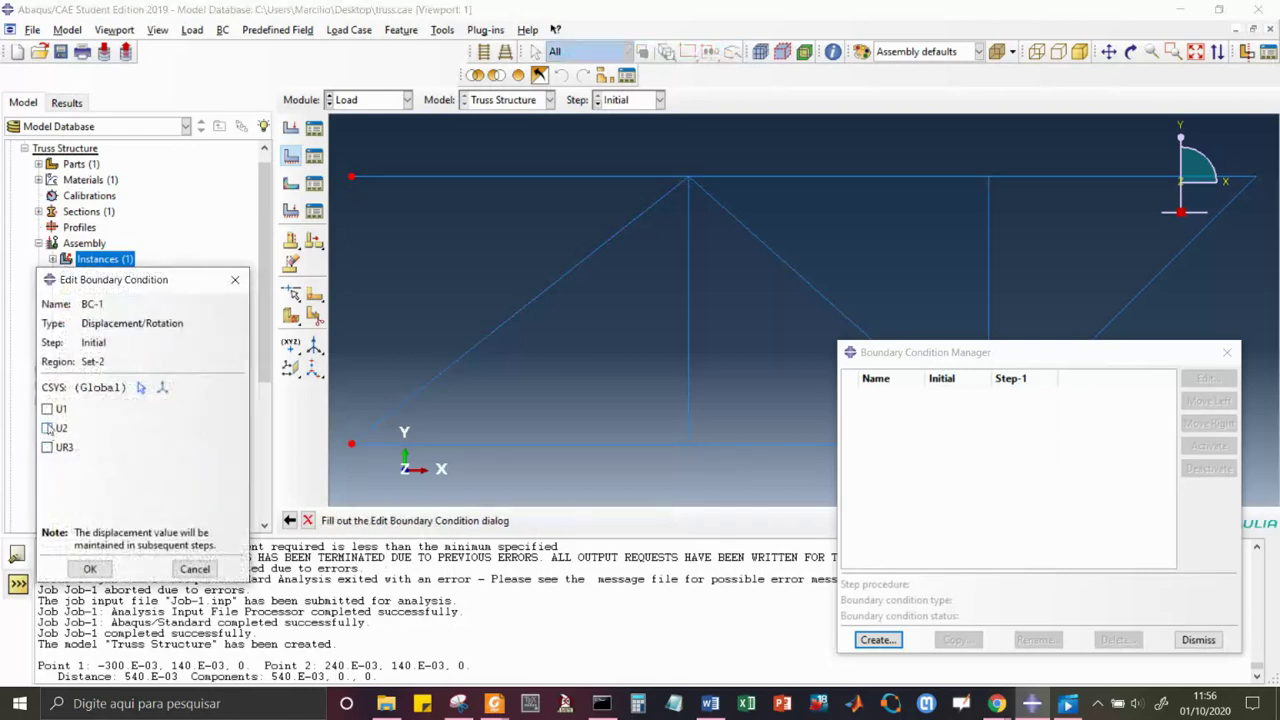
click(47, 410)
click(47, 428)
click(90, 568)
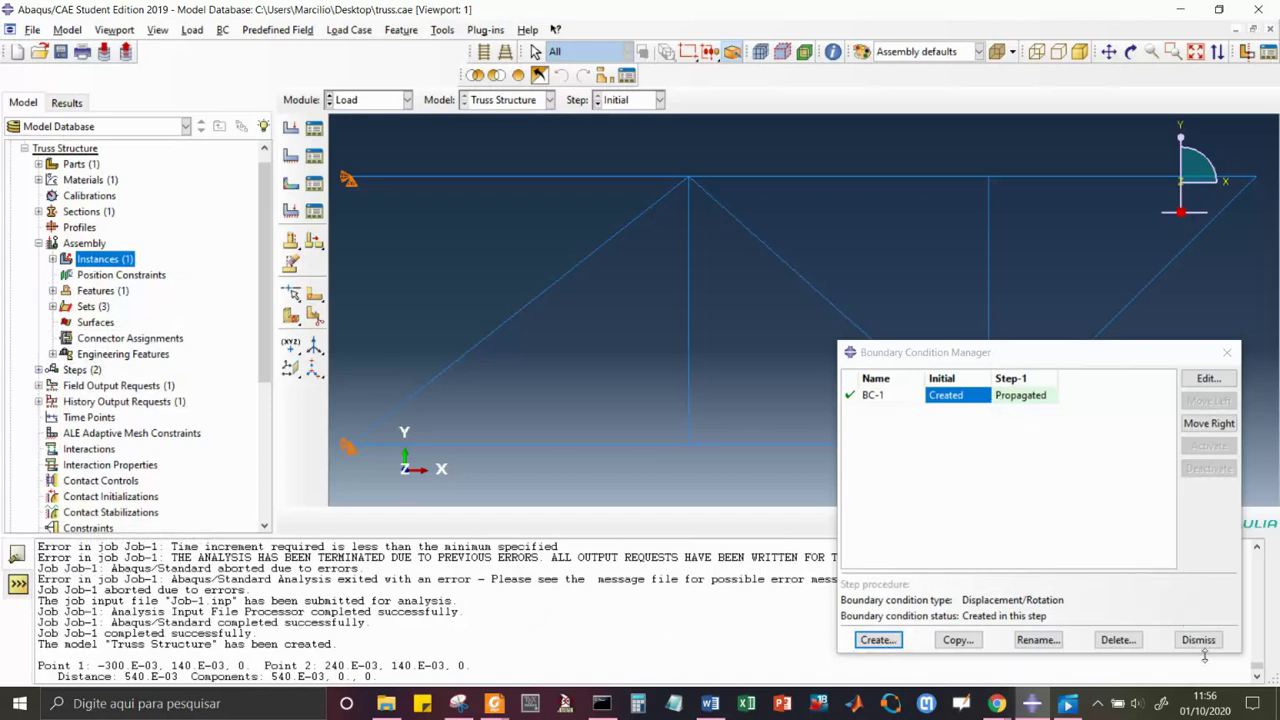
click(1049, 397)
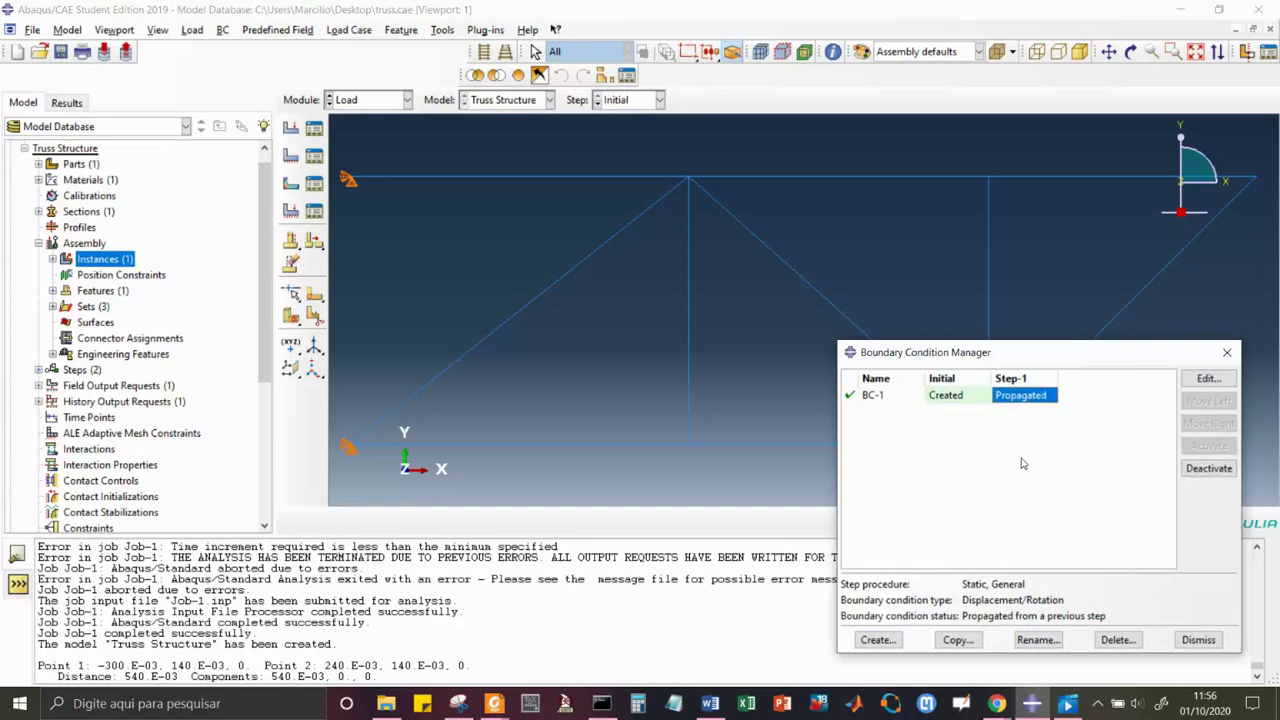
click(1198, 640)
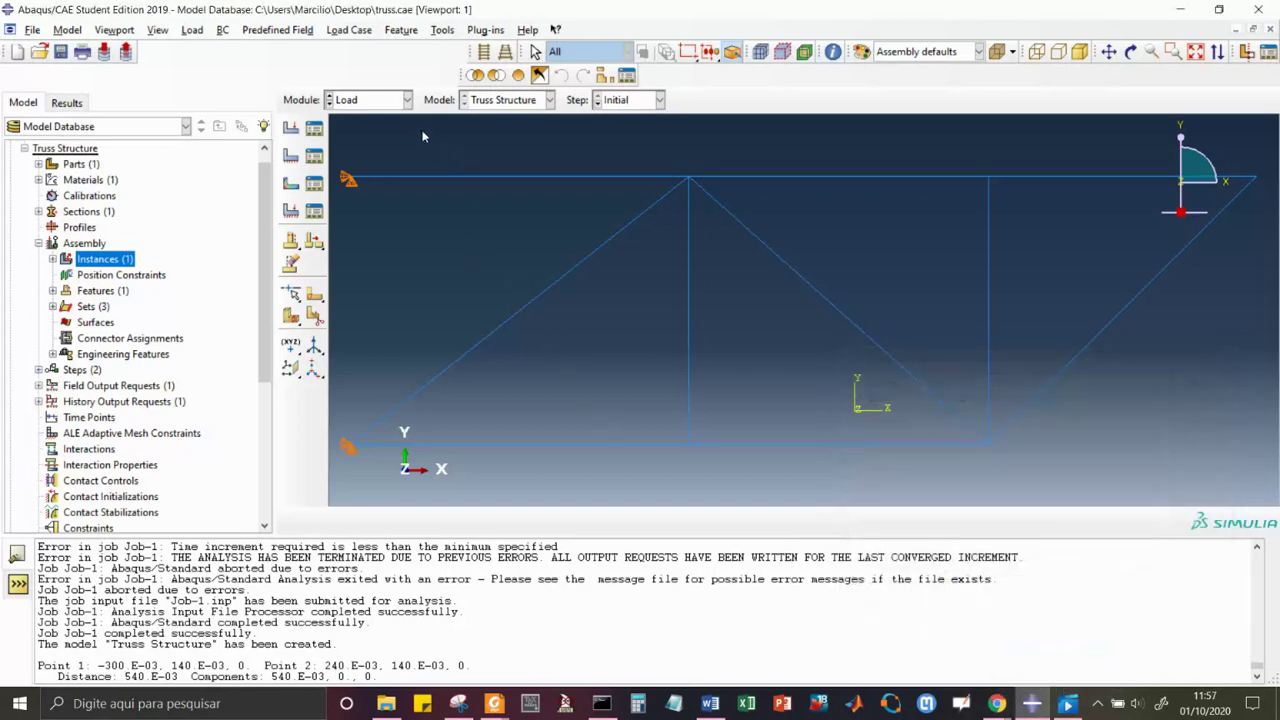
Switch to the Mesh module and seed the truss instance with an approximate global size of 0.026.
click(407, 100)
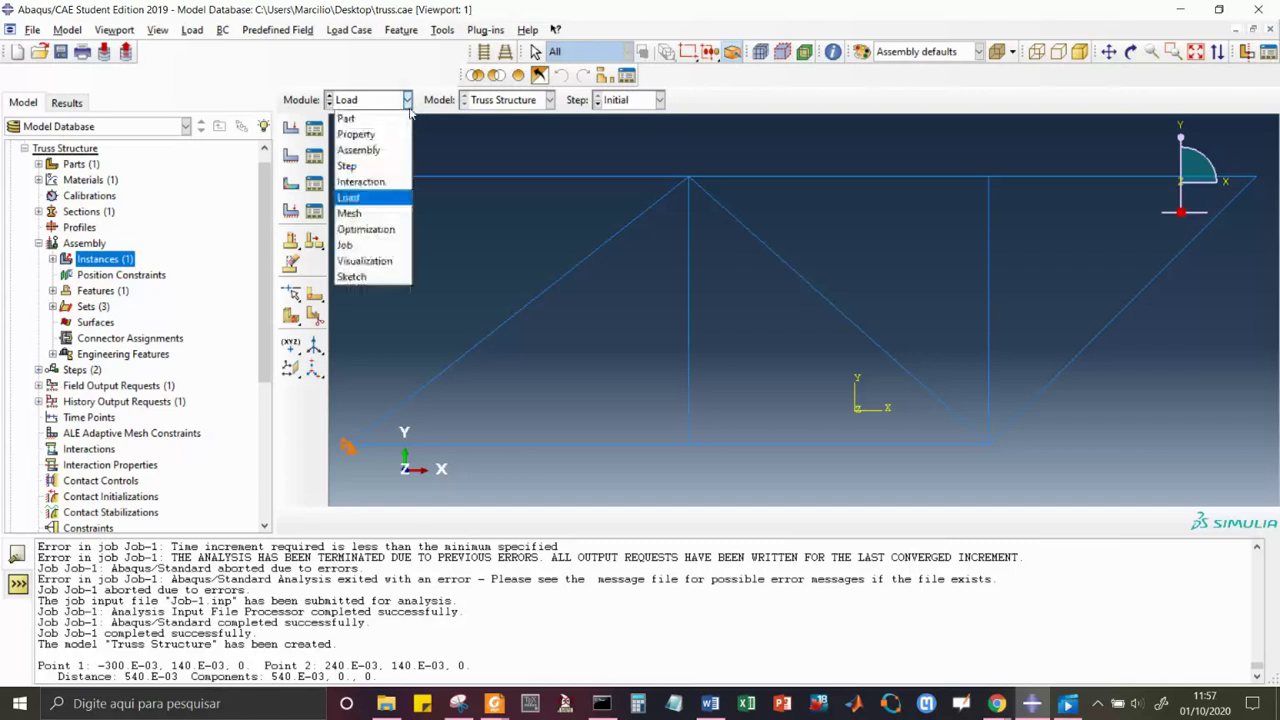
click(376, 214)
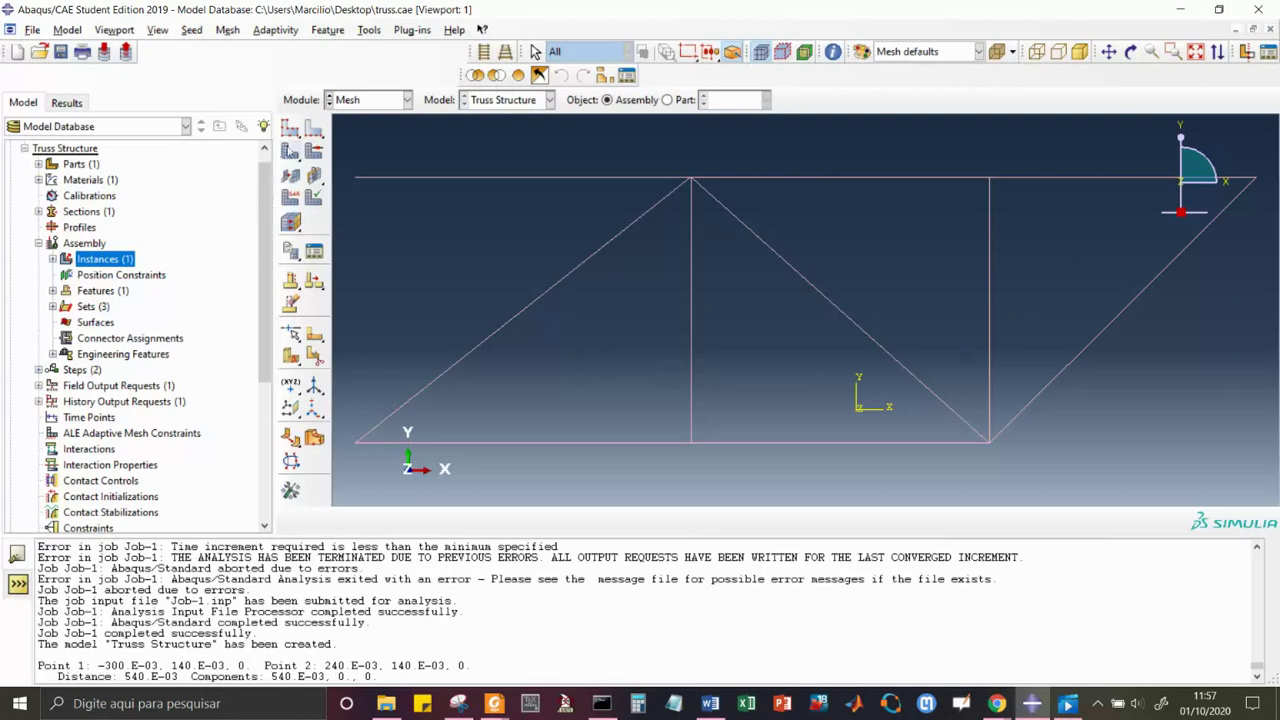
click(289, 130)
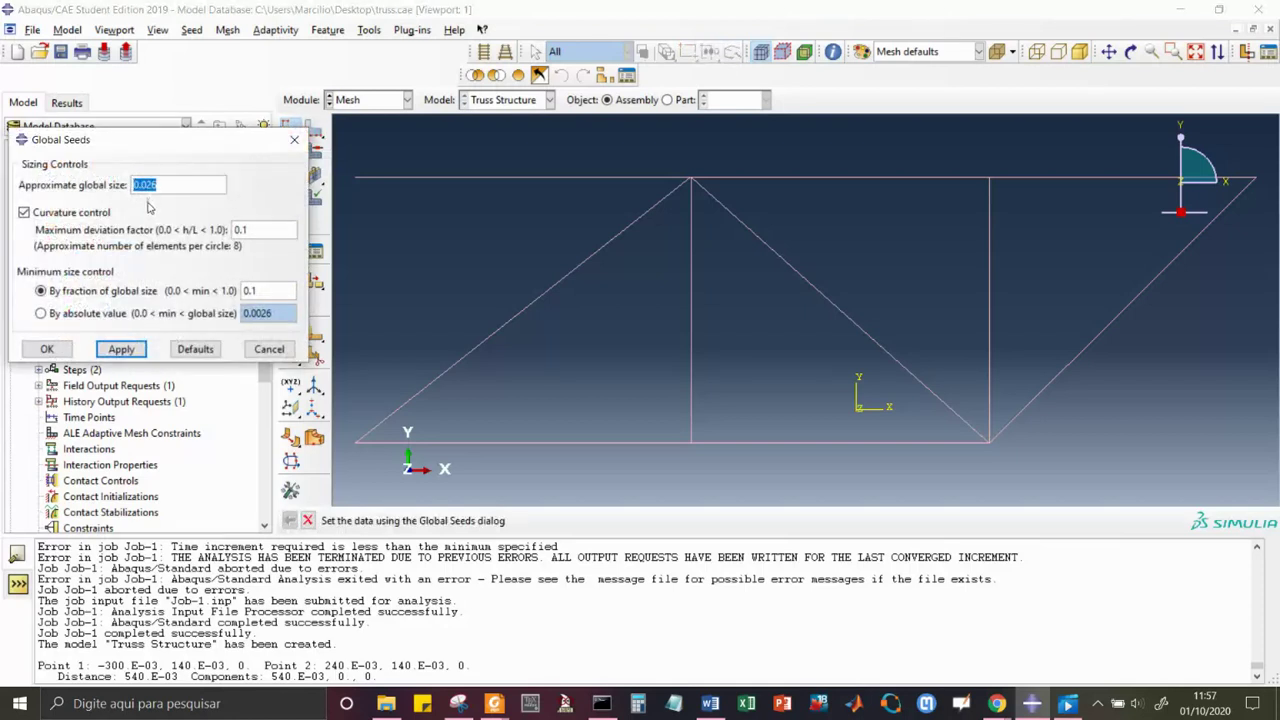
click(124, 350)
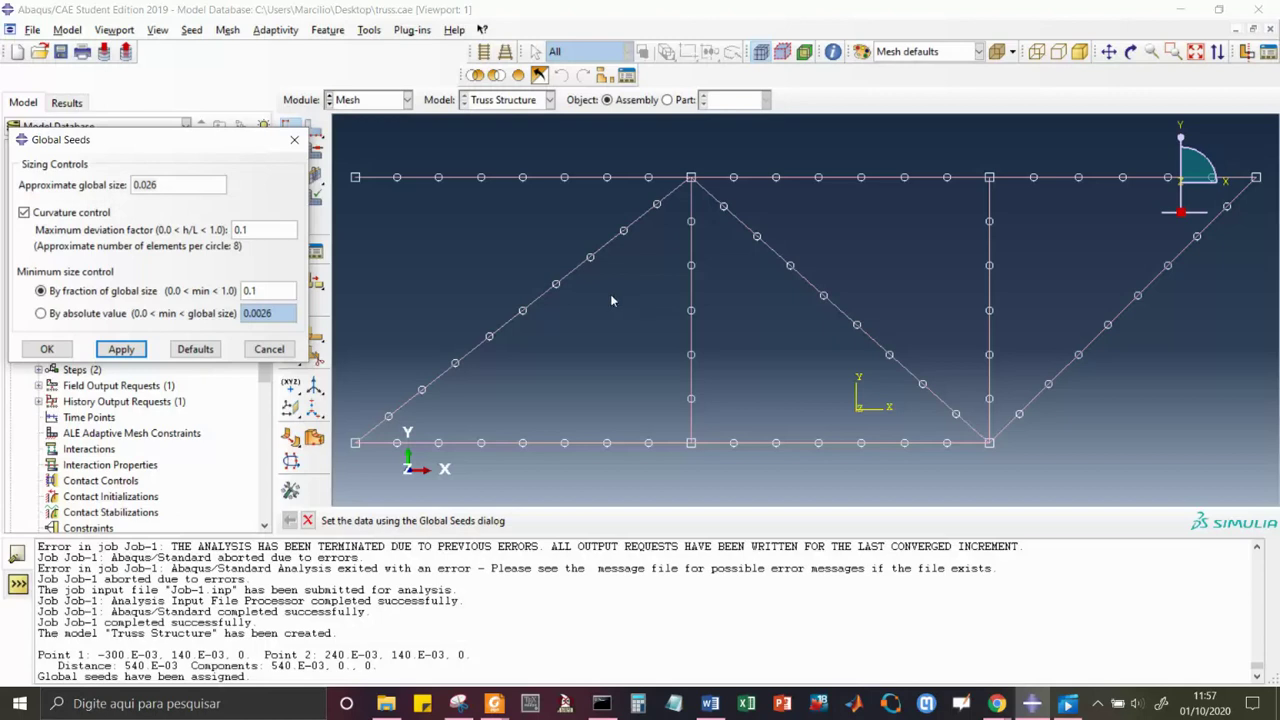
Change the approximate global seed size to 0.05 and apply it to the truss.
click(172, 182)
key(BackSpace)
key(BackSpace)
text(5)
click(124, 351)
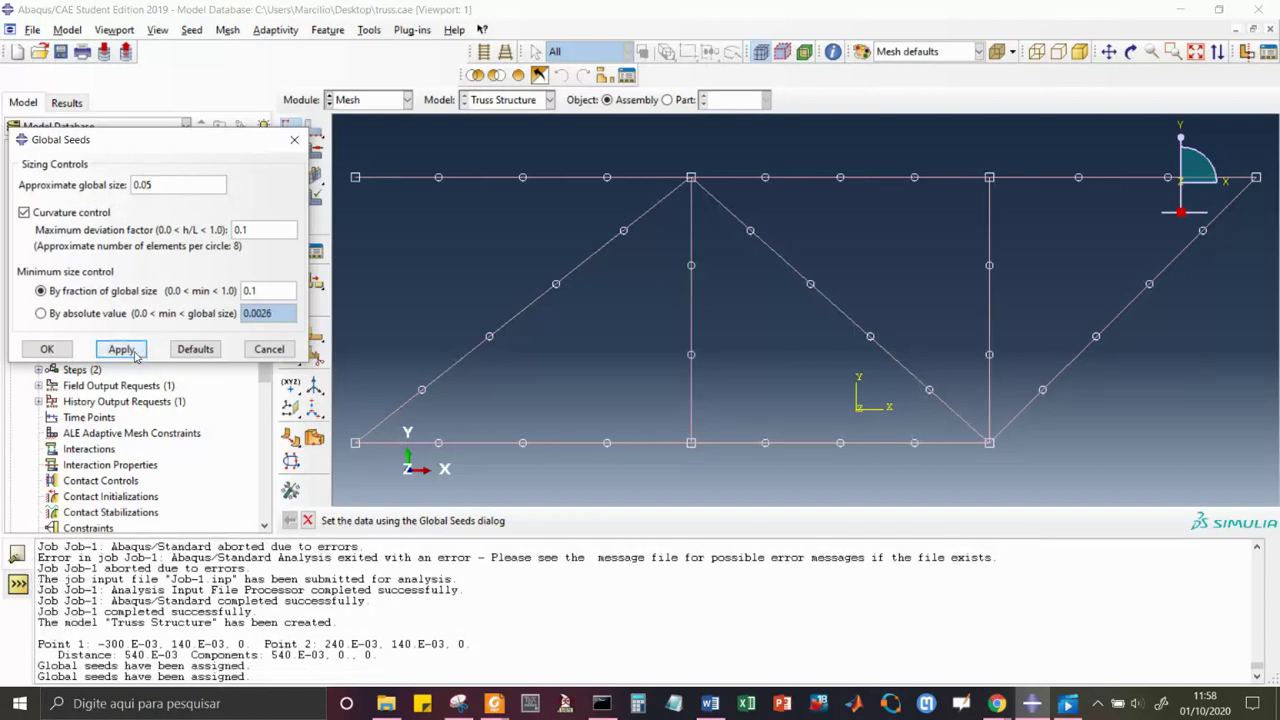
Try a coarser approximate global seed size of 0.1 on the truss.
click(161, 184)
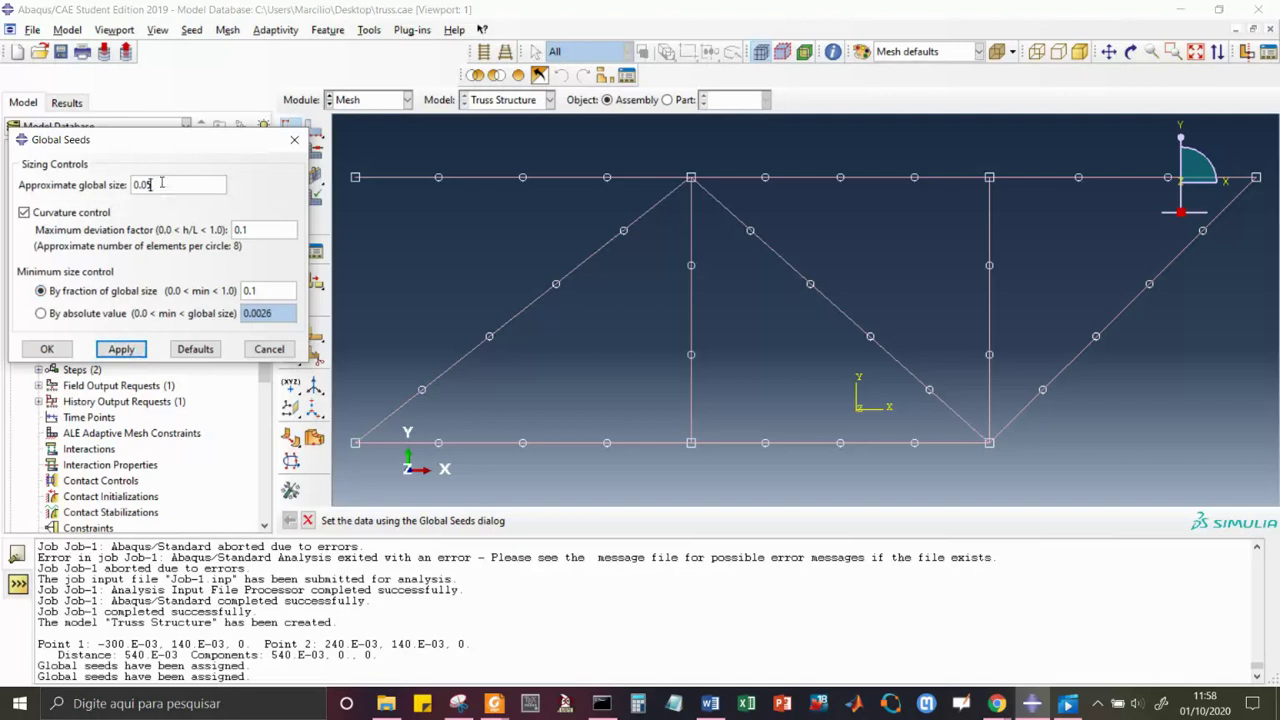
key(BackSpace)
key(BackSpace)
text(1)
click(122, 350)
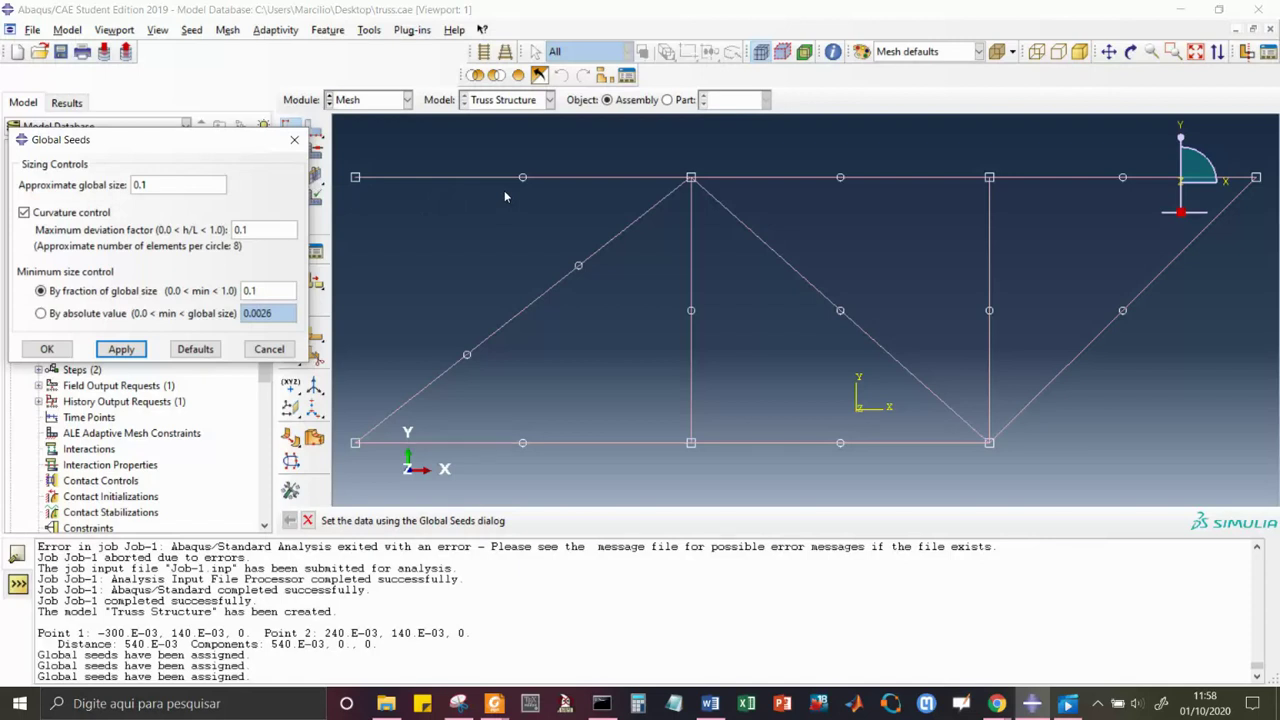
Set the approximate global seed size back to 0.05 and mesh the part instance.
double_click(148, 184)
text(0.05)
click(130, 350)
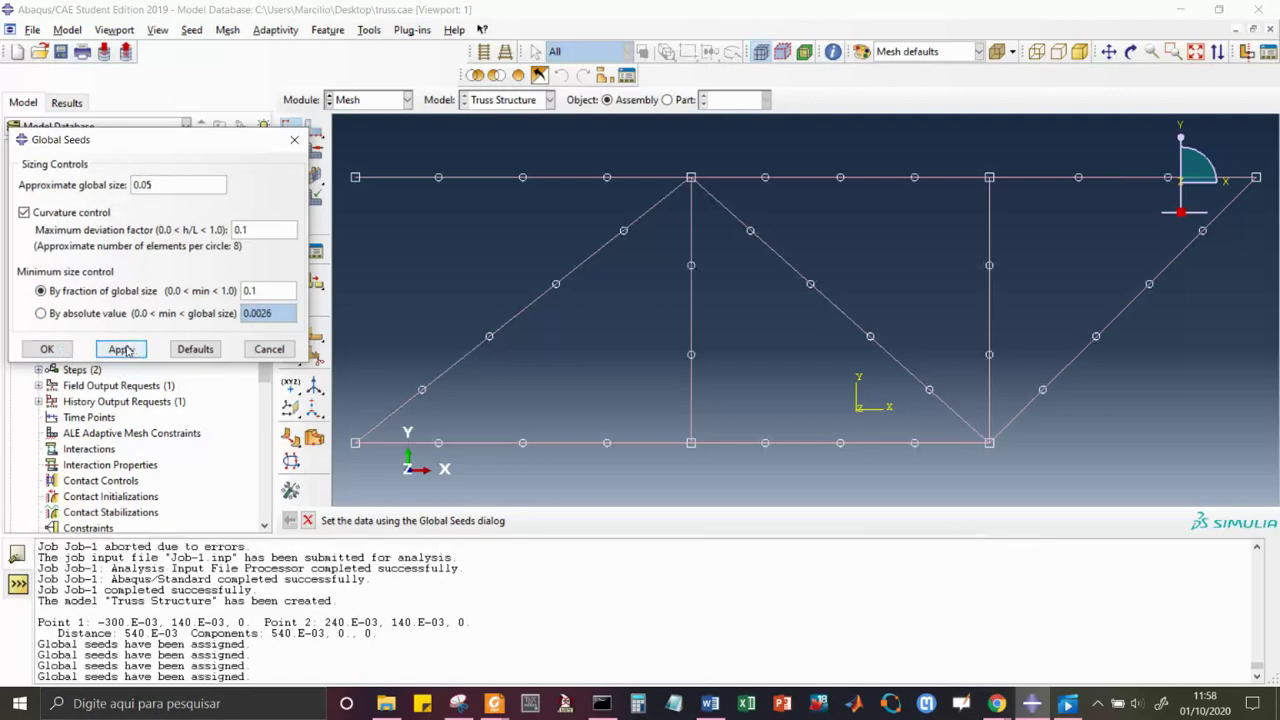
click(55, 352)
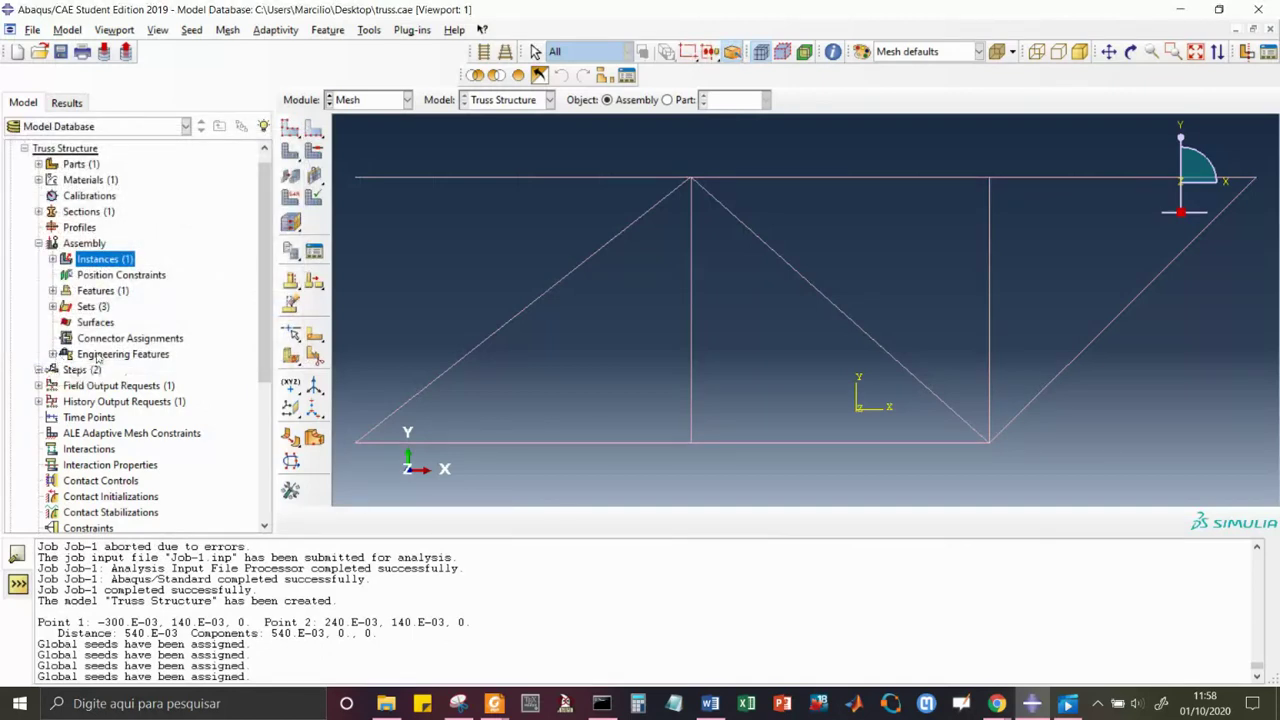
click(291, 153)
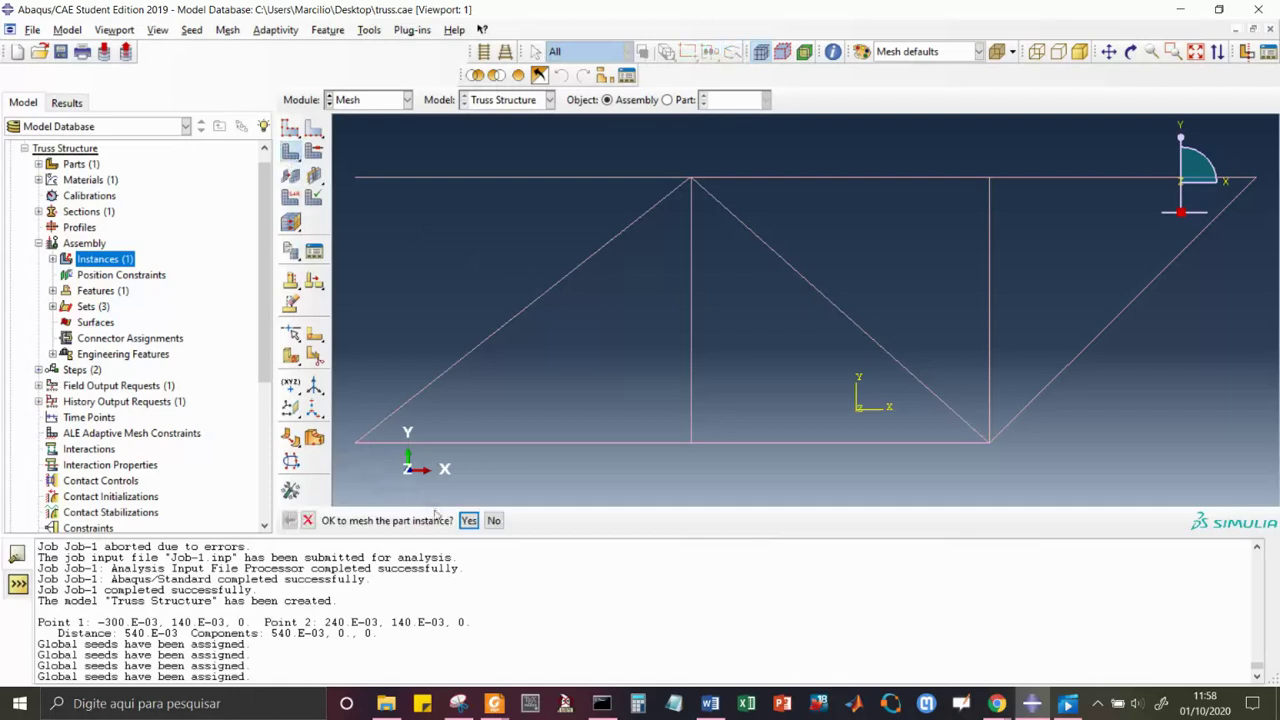
click(468, 521)
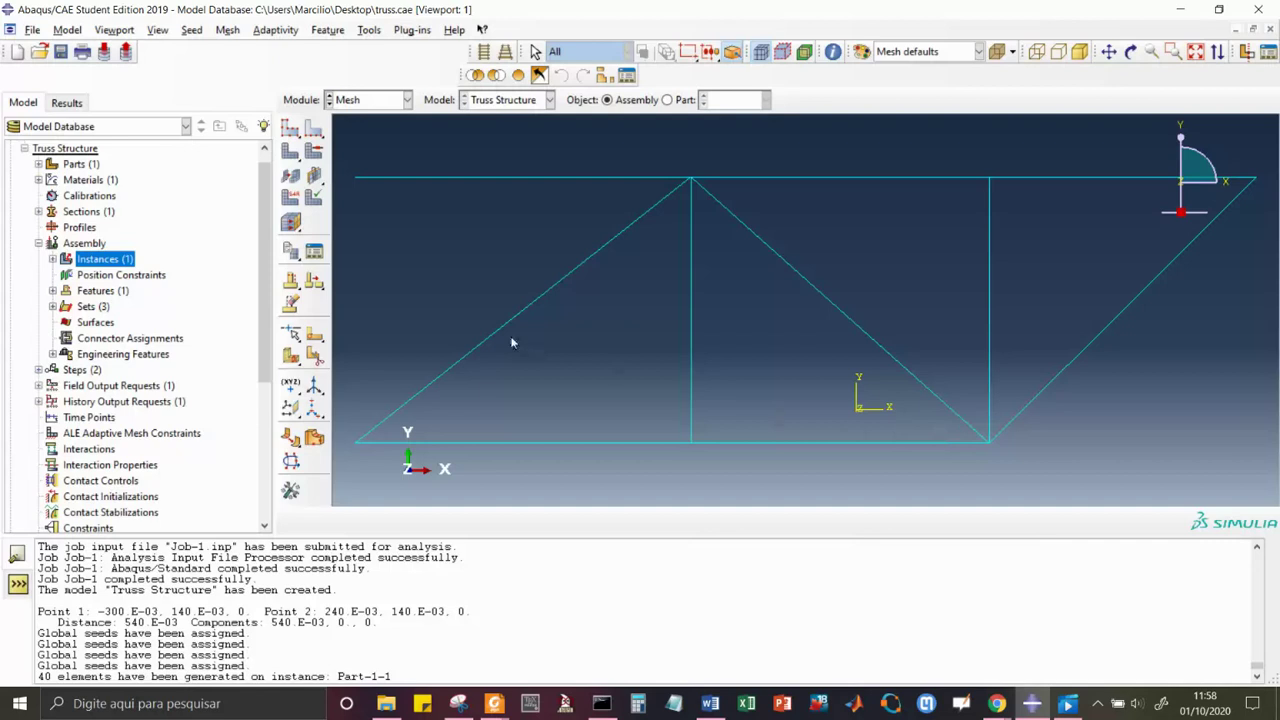
Select all truss members for element type assignment and keep the Standard element library after checking Explicit.
click(291, 199)
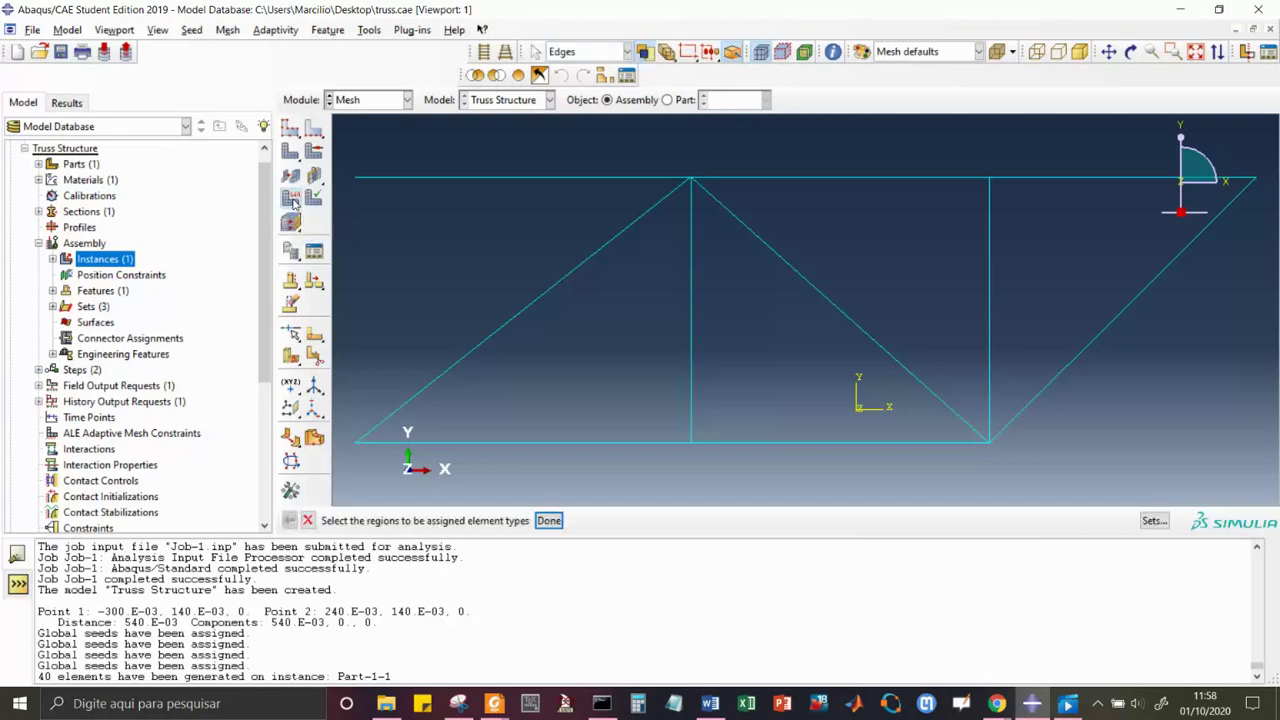
drag(472, 166, 1262, 478)
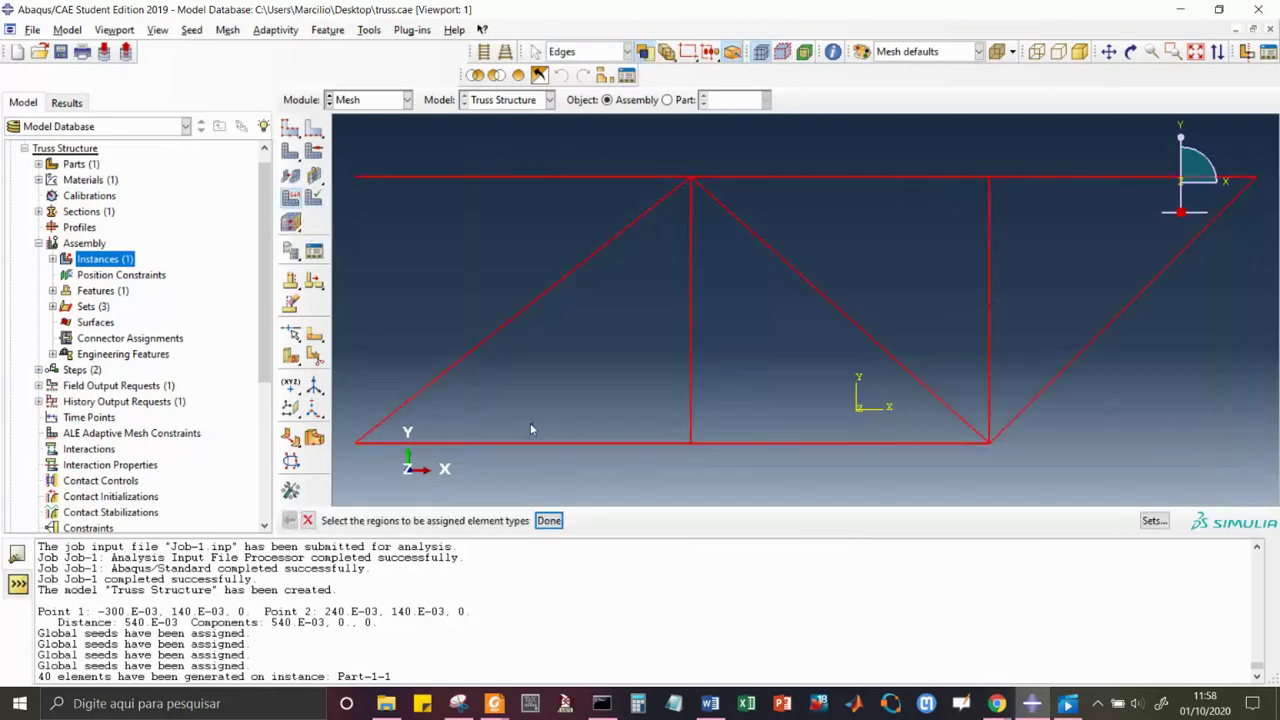
click(548, 521)
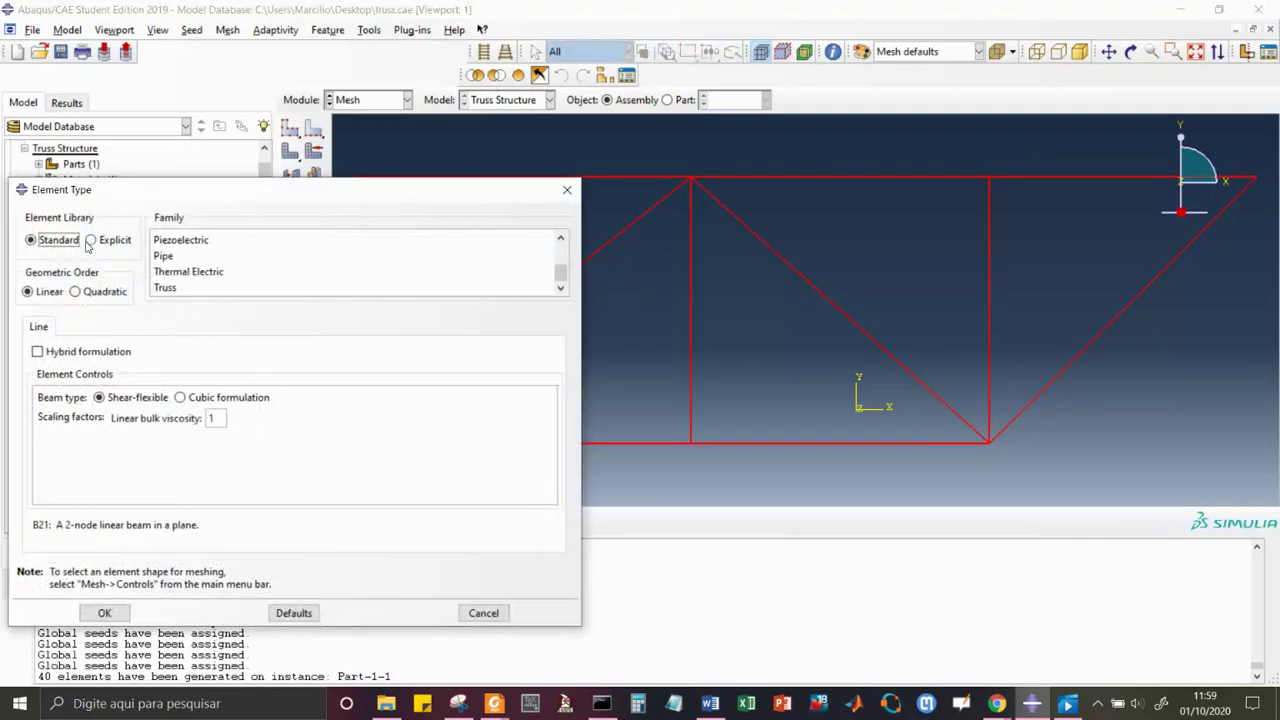
click(90, 241)
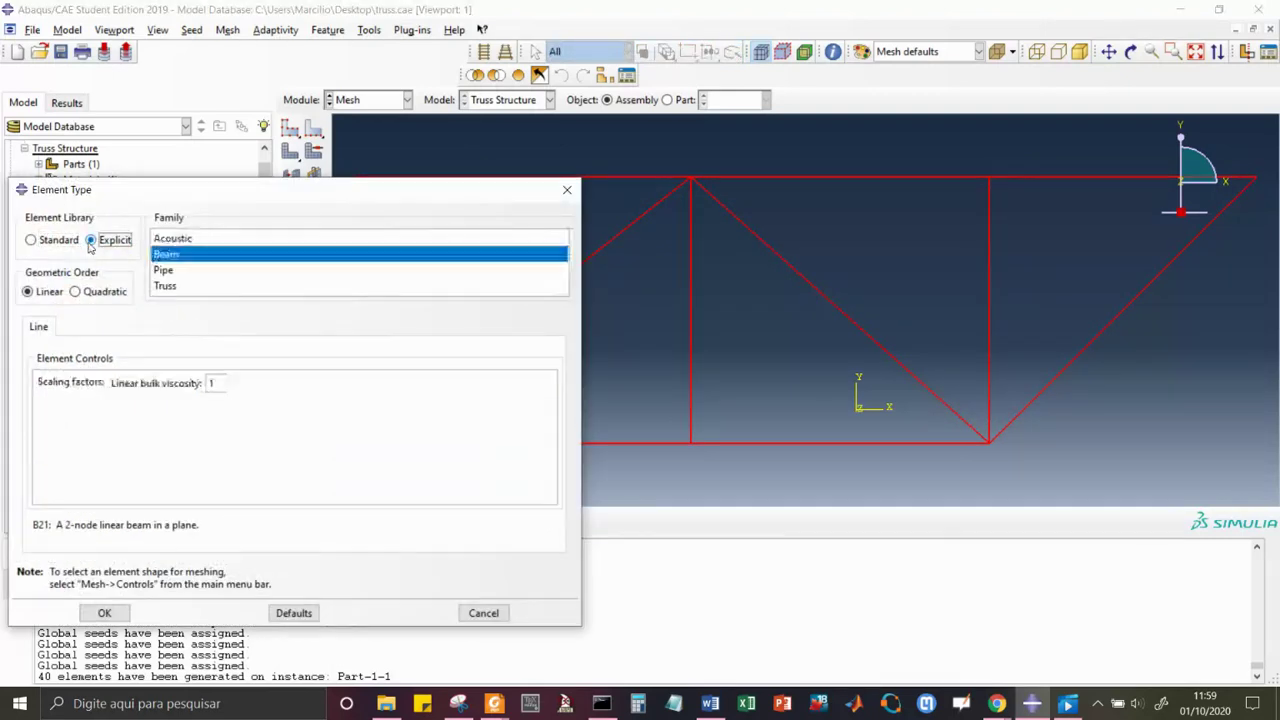
click(31, 241)
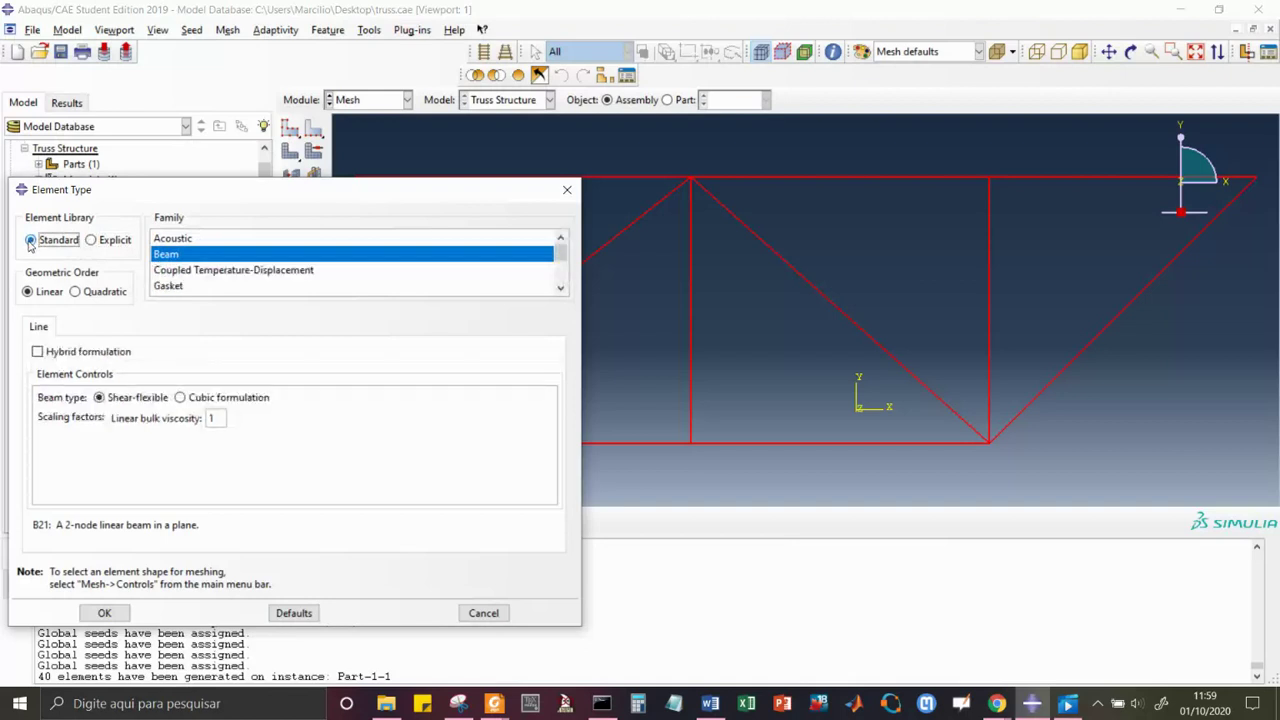
Assign the Truss element family with linear geometric order (T2D2) to the selected members.
scroll(176, 258, down, 2)
click(175, 274)
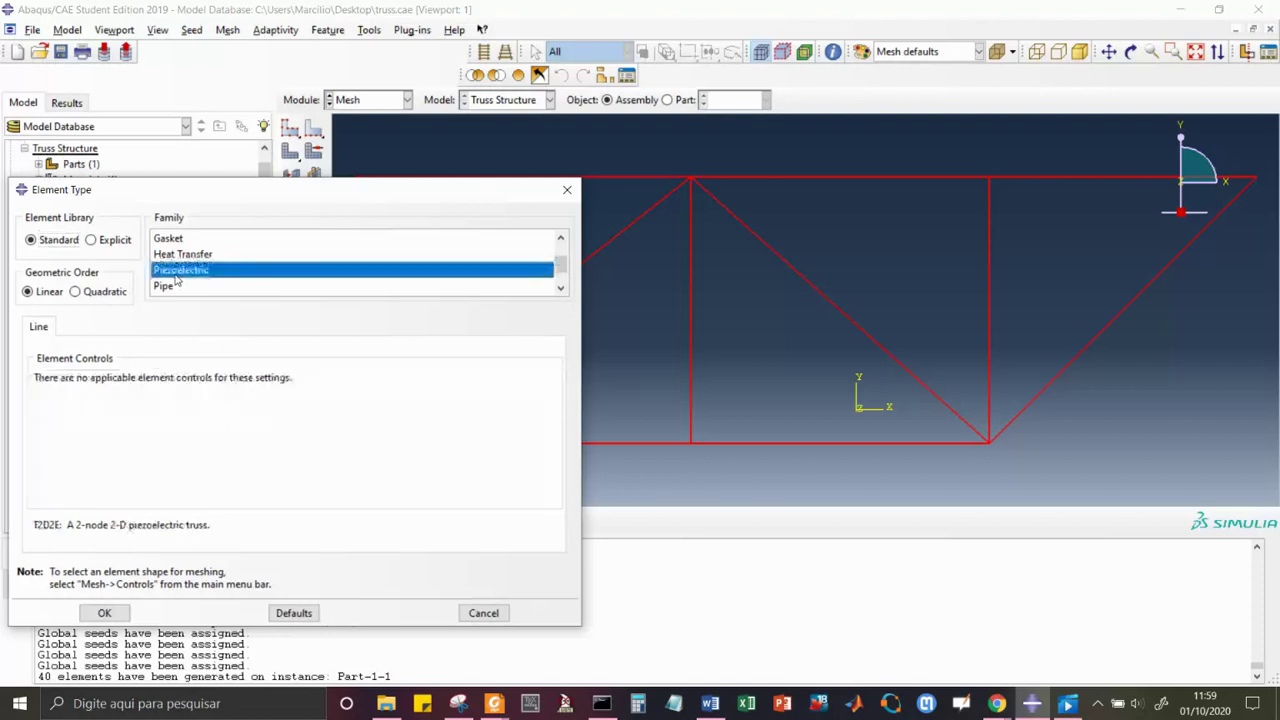
scroll(175, 280, down, 2)
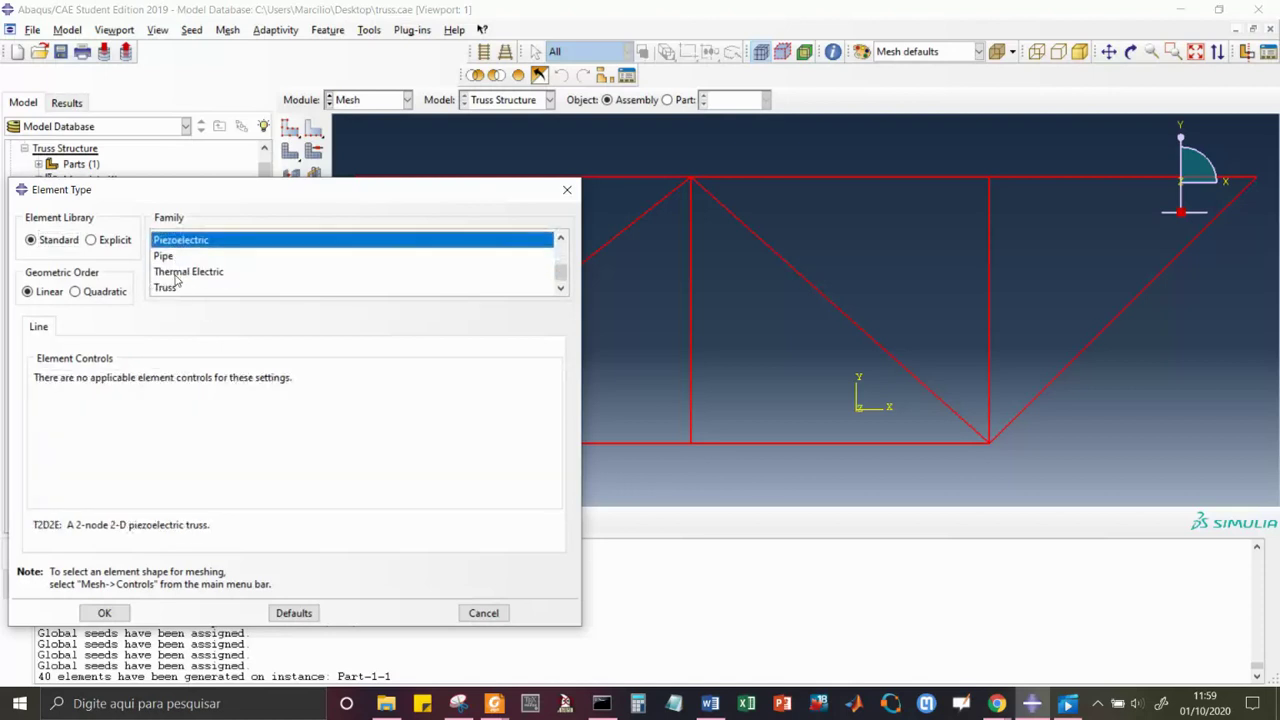
click(165, 288)
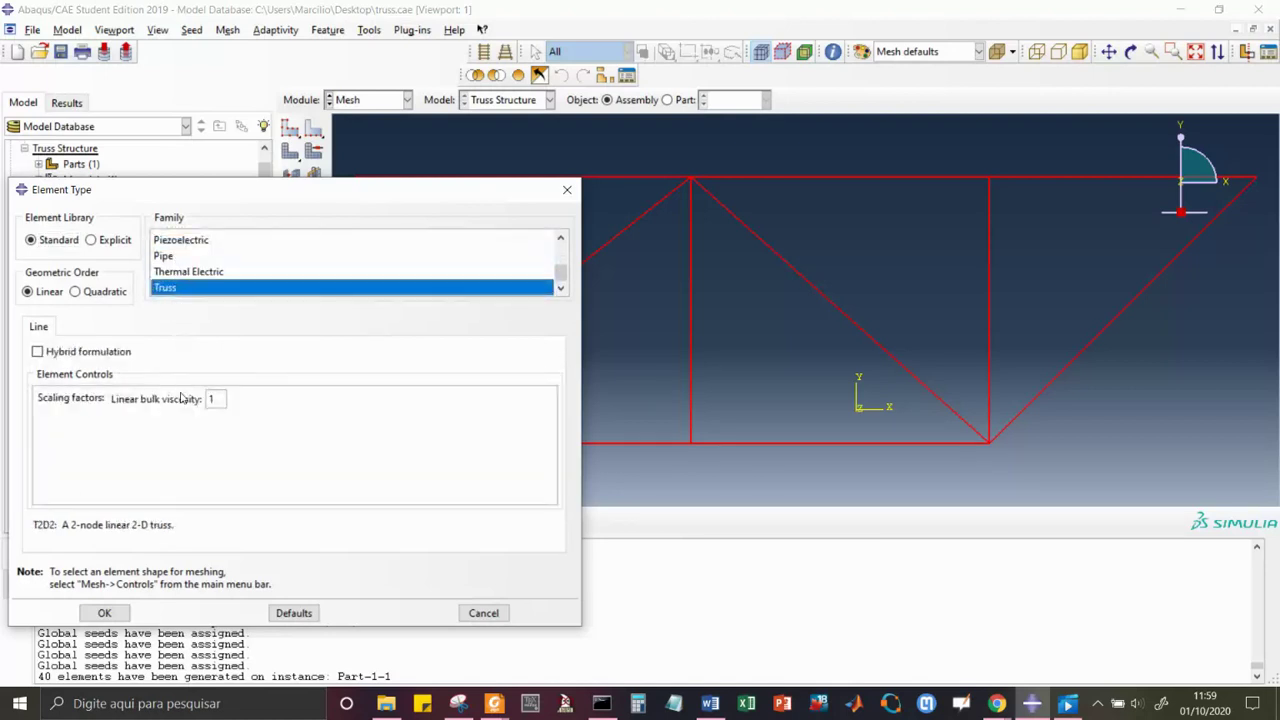
click(75, 293)
click(27, 292)
click(106, 613)
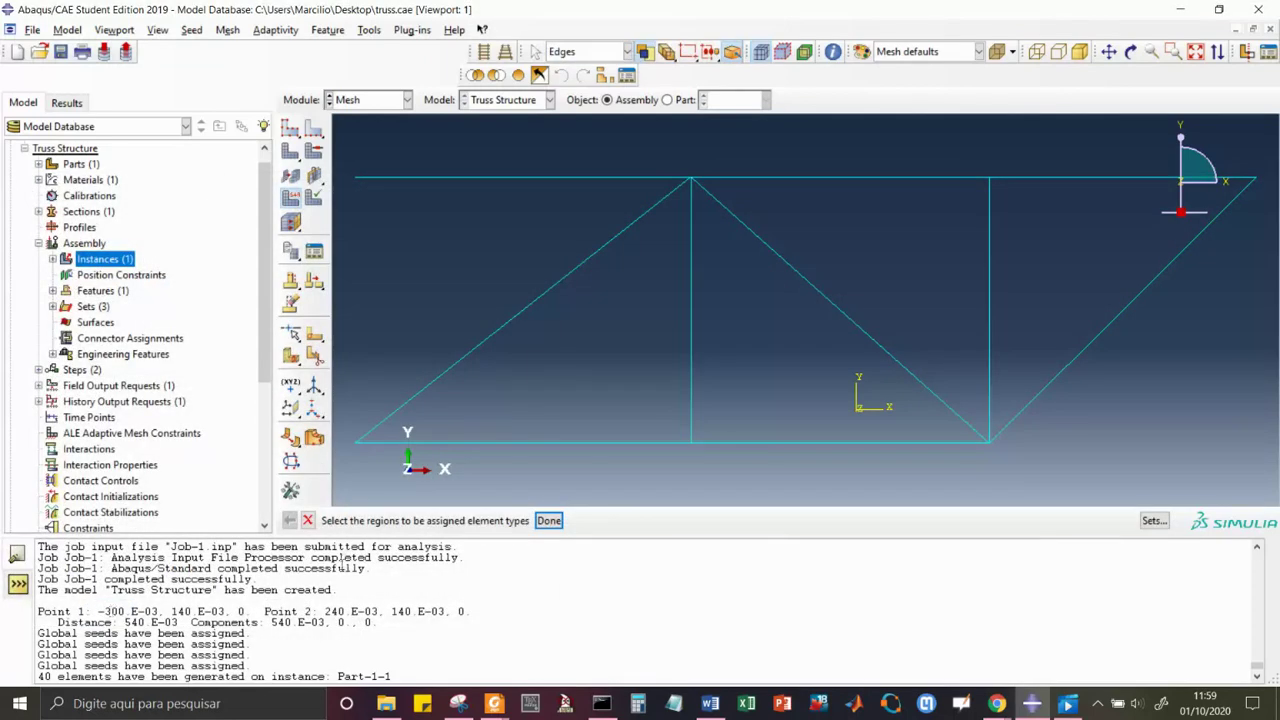
click(547, 521)
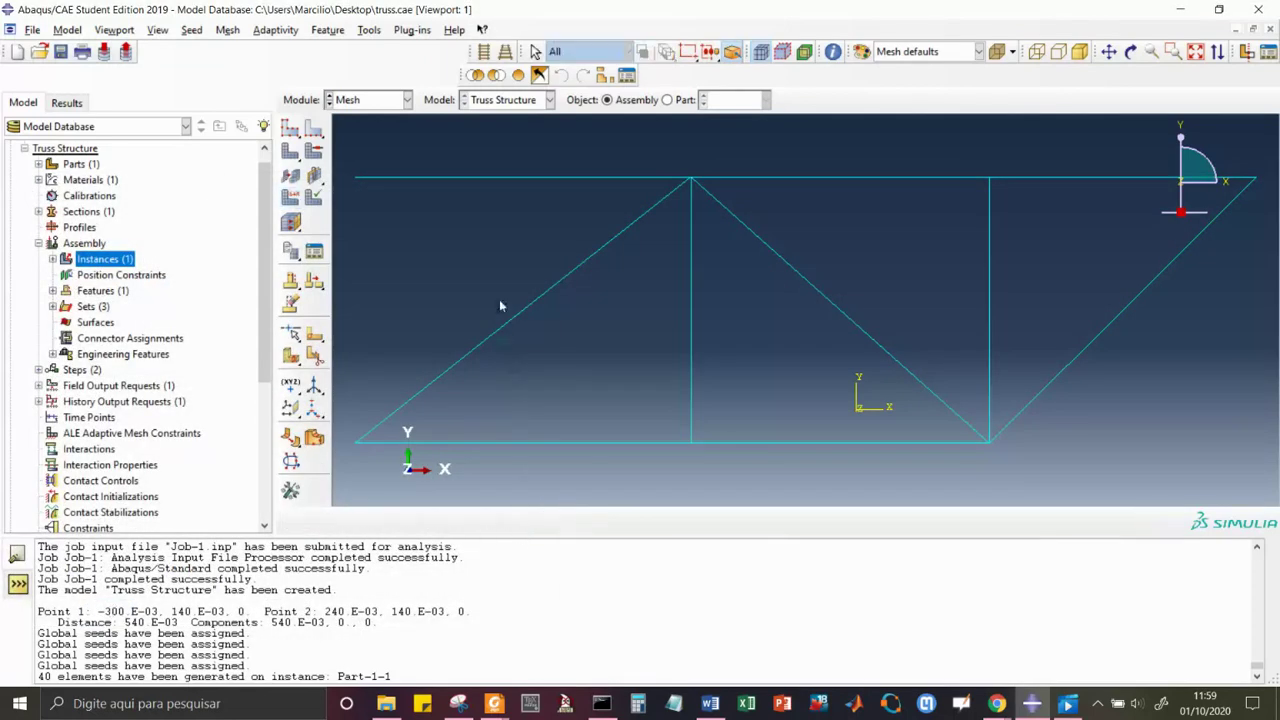
Switch to the Job module and delete the existing Job-1 belonging to Model-2.
click(408, 99)
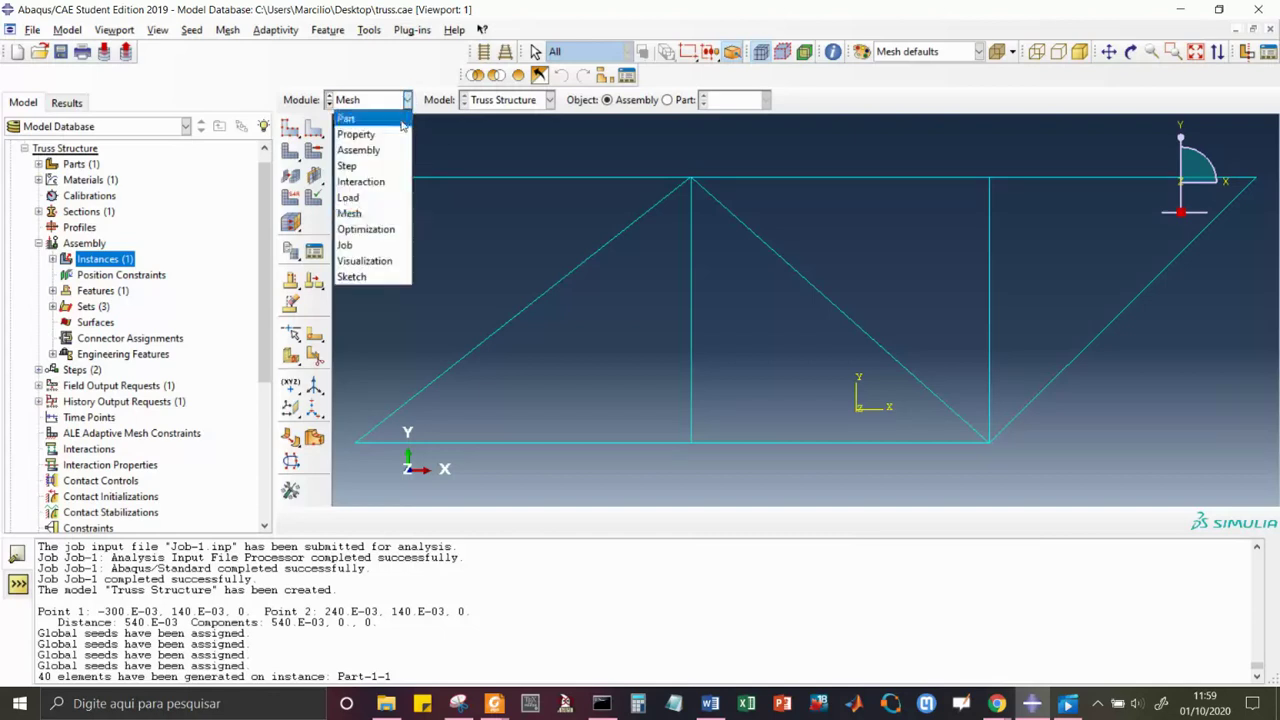
click(367, 247)
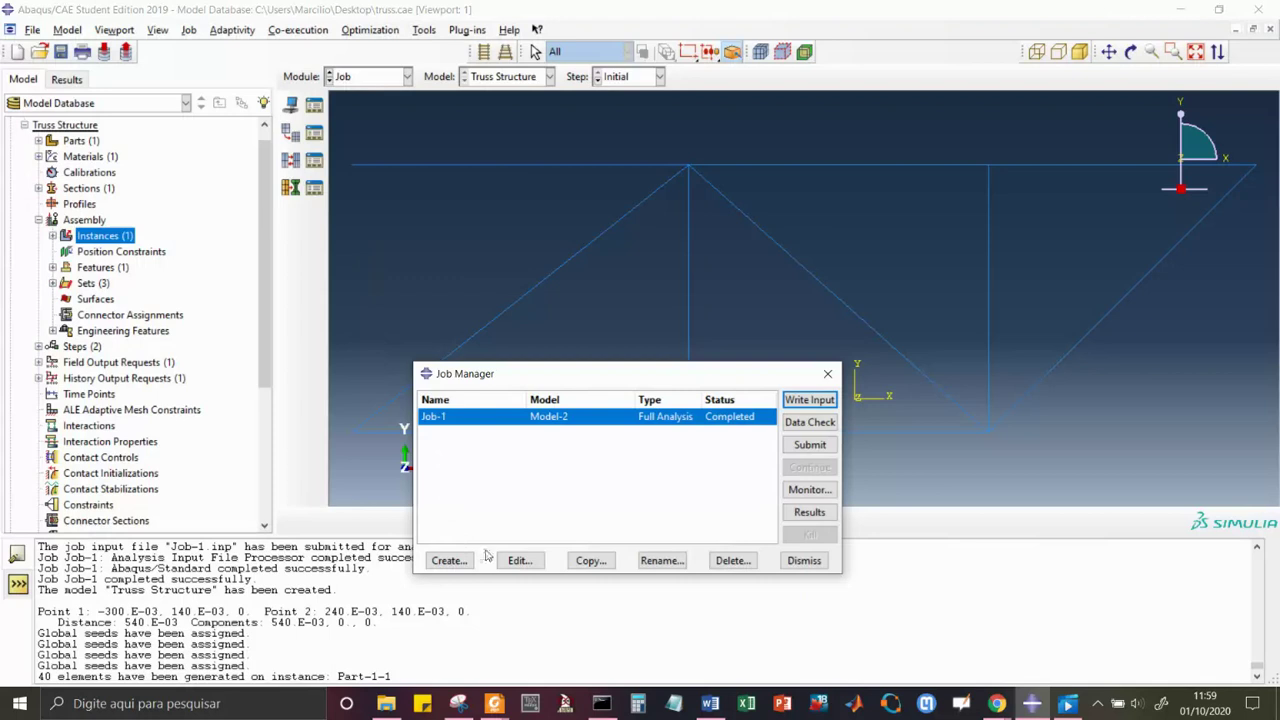
click(730, 563)
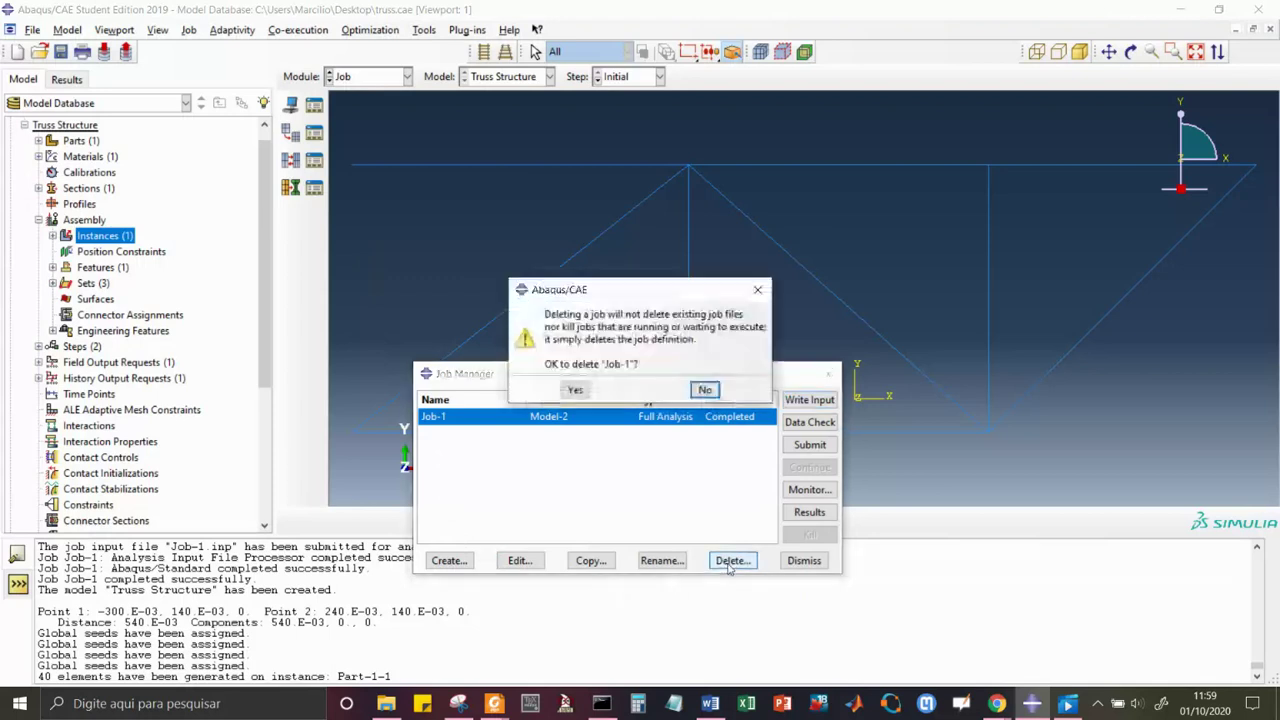
click(588, 390)
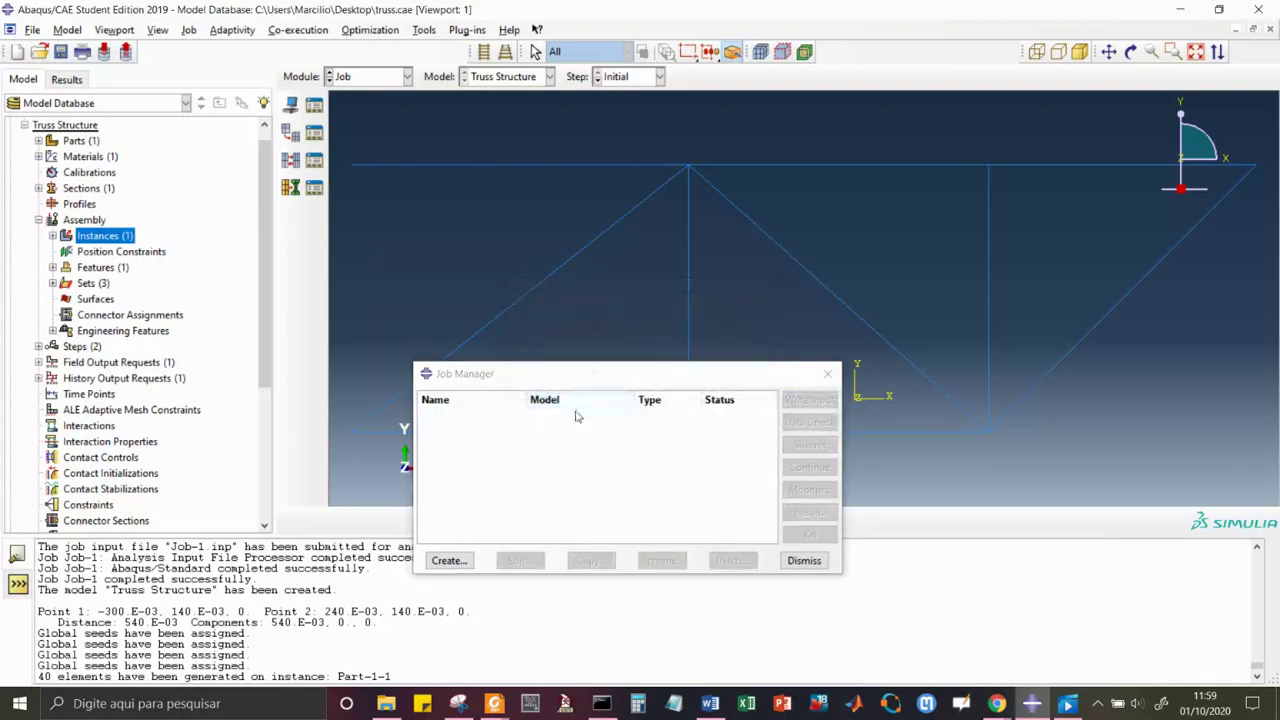
Create Job-1 for the Truss Structure model as an immediate full analysis in background mode and submit it.
click(446, 560)
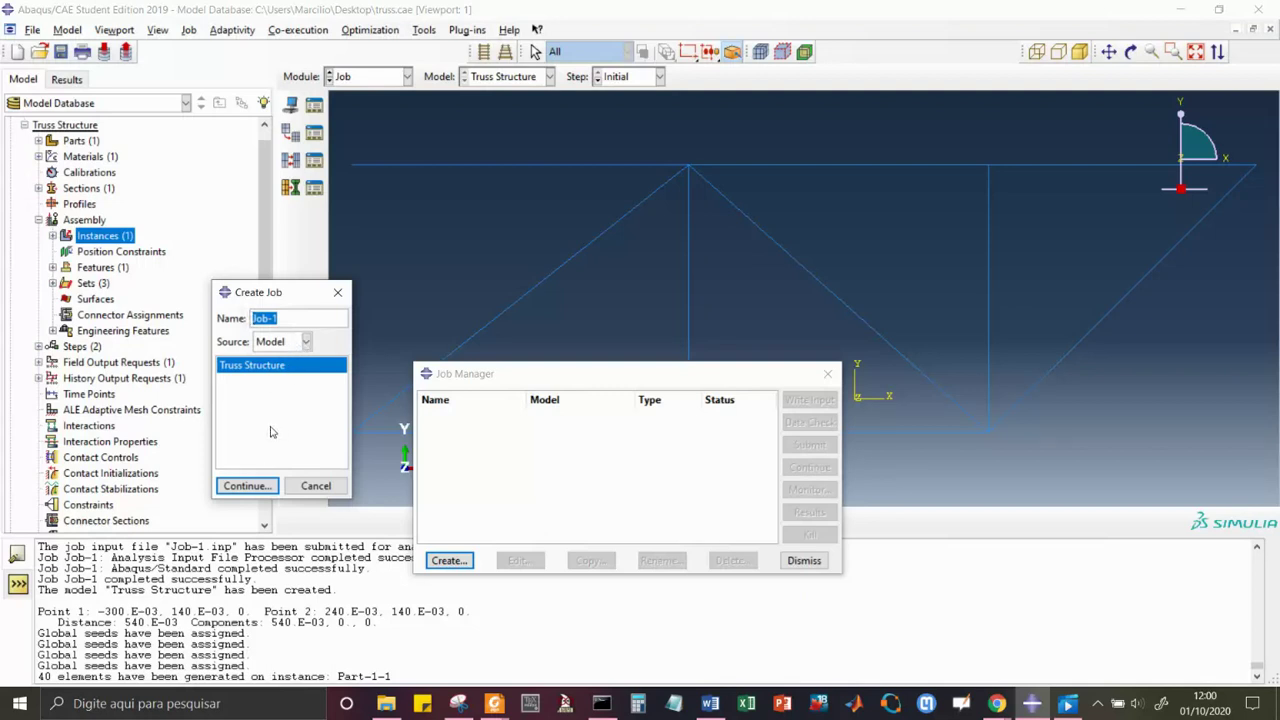
click(247, 486)
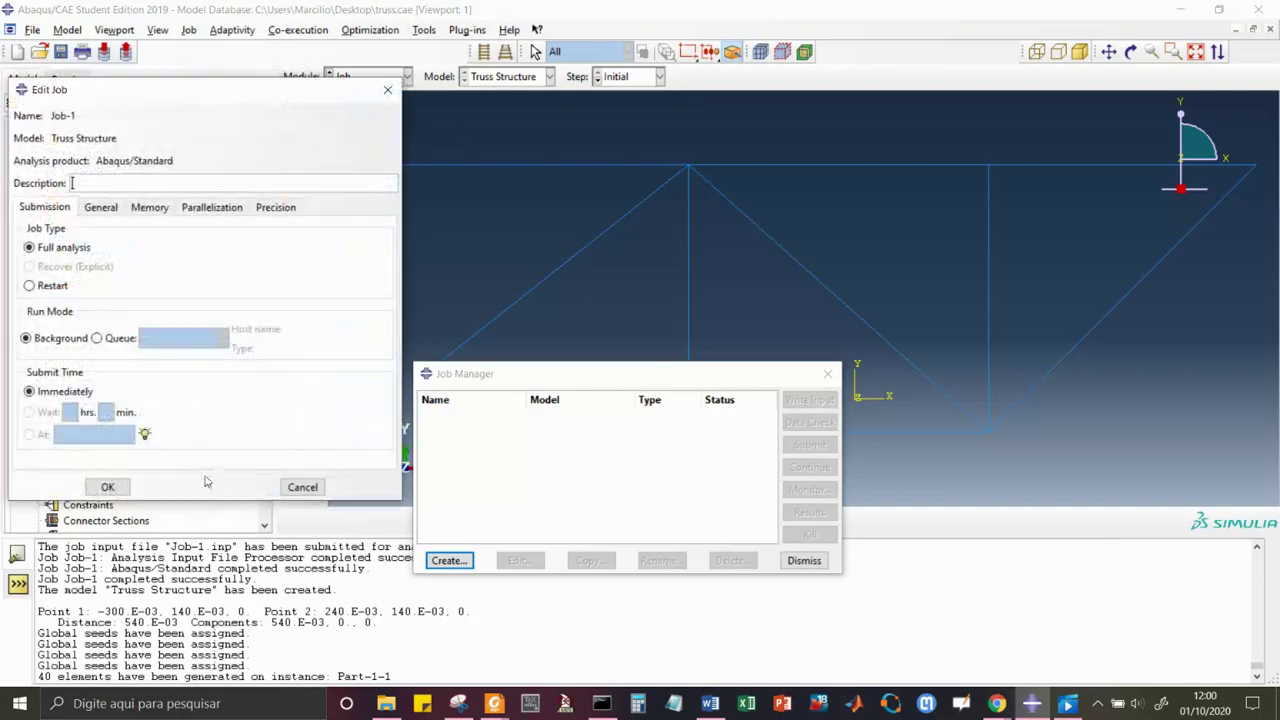
click(107, 487)
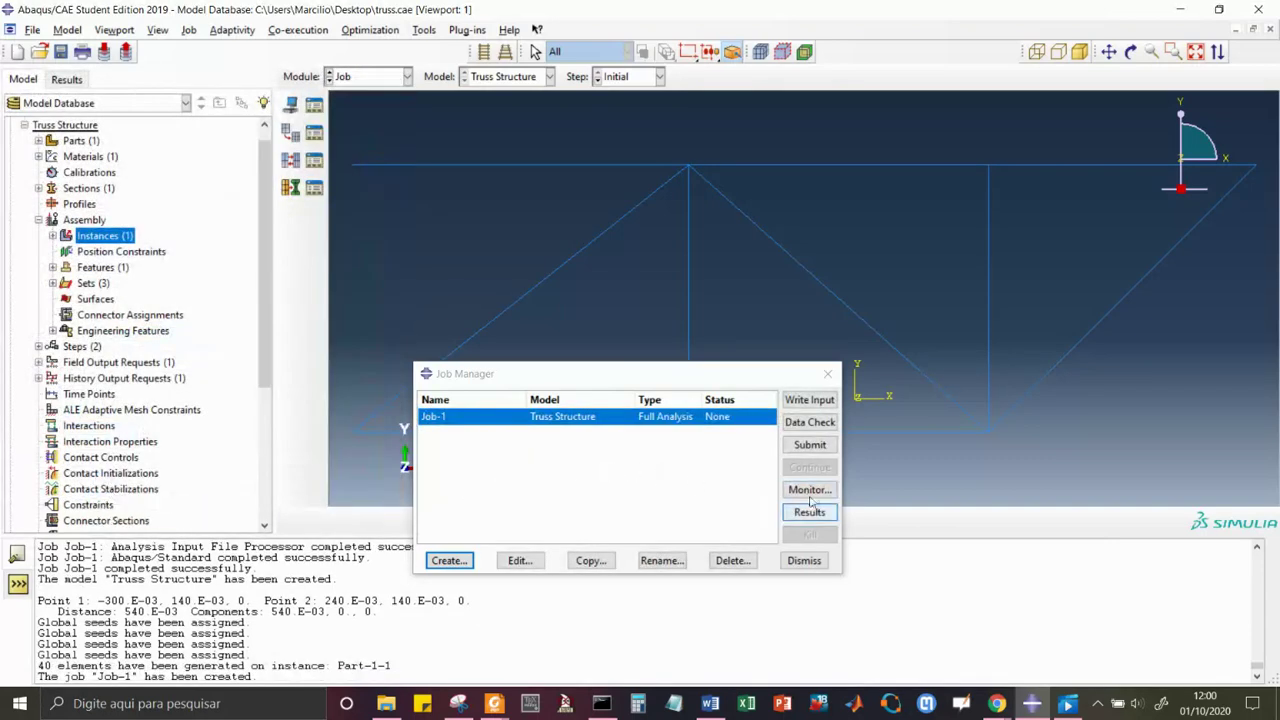
click(818, 448)
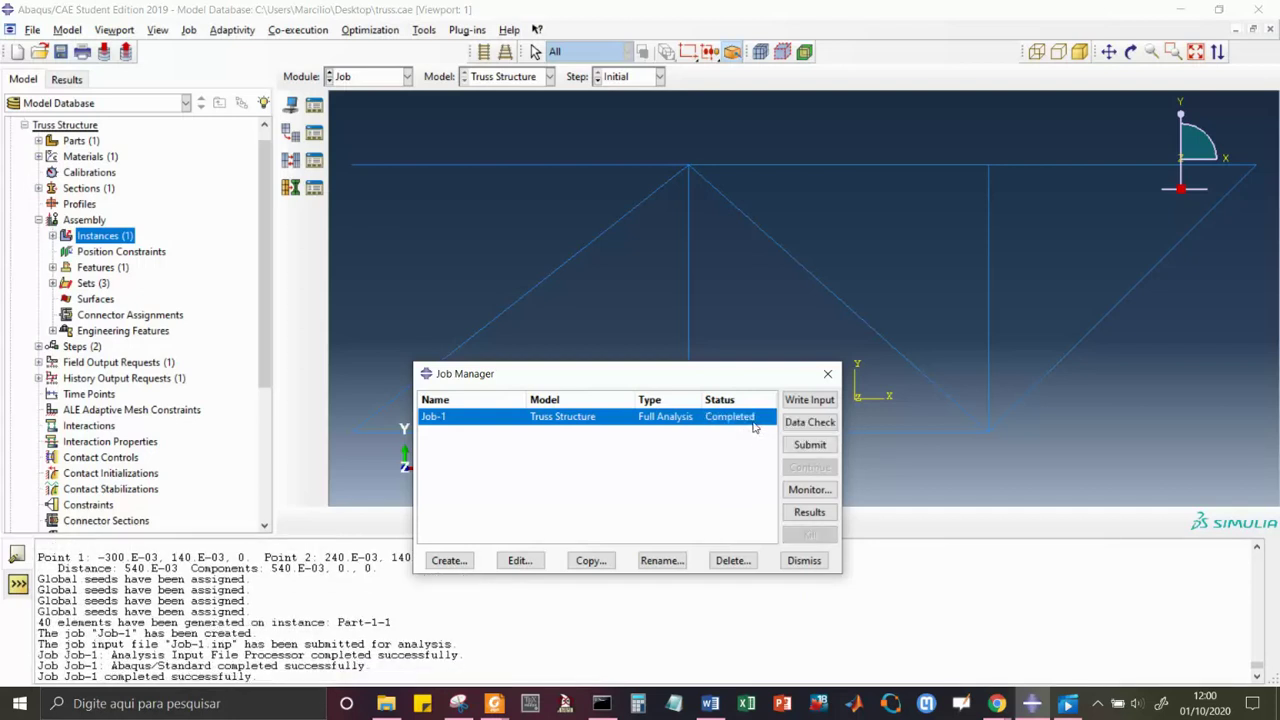
Open the results of Job-1 and plot the truss's deformed shape.
click(809, 513)
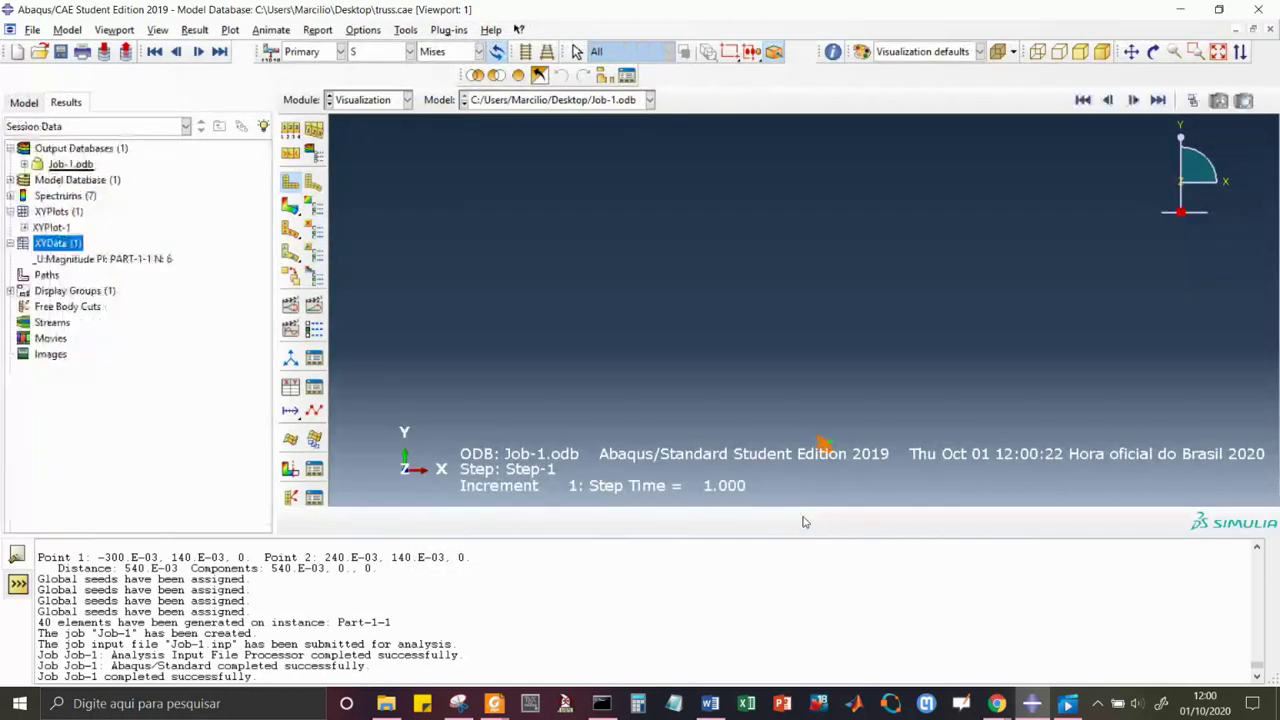
click(1218, 52)
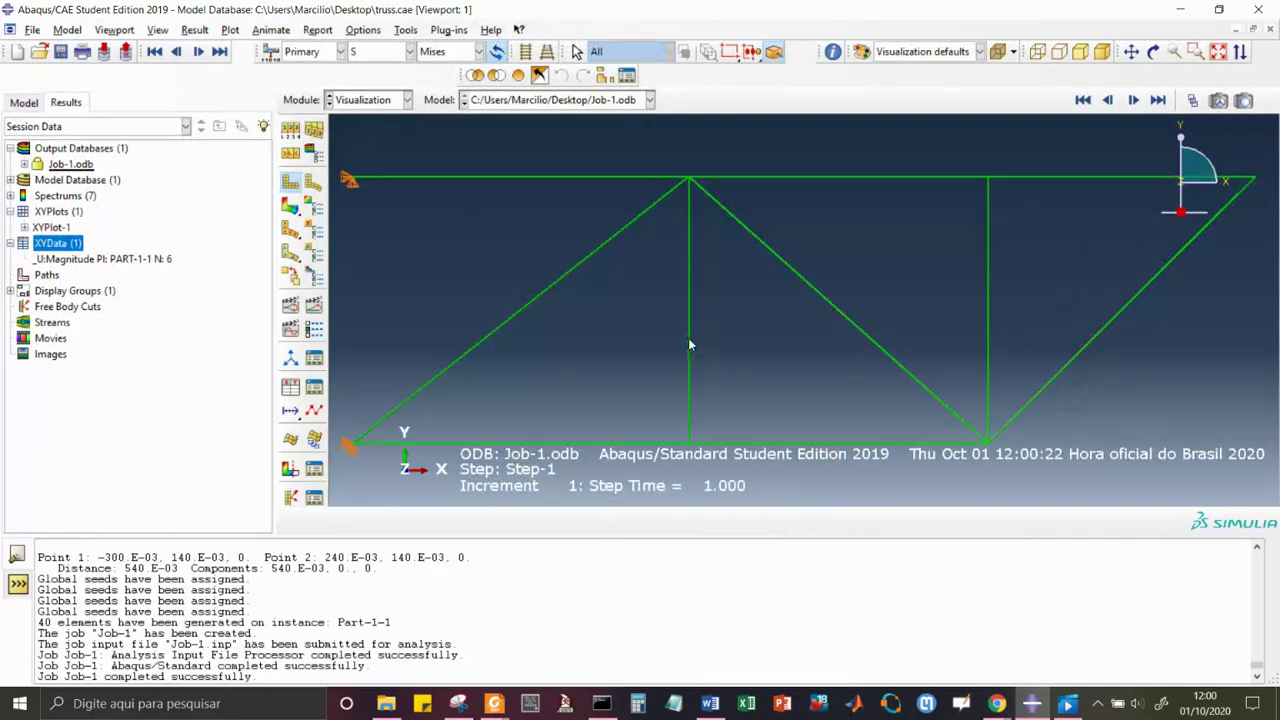
click(313, 185)
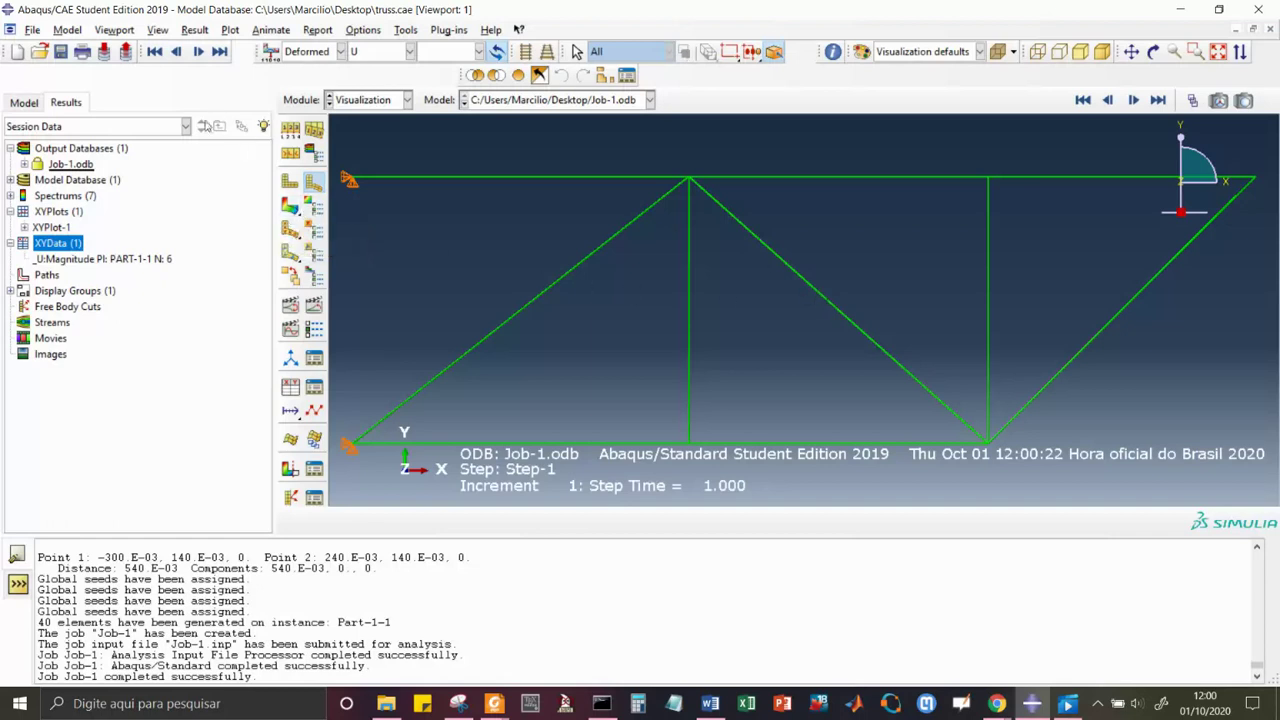
Plot the Mises stress contours of the truss on both the undeformed and deformed shapes.
click(291, 207)
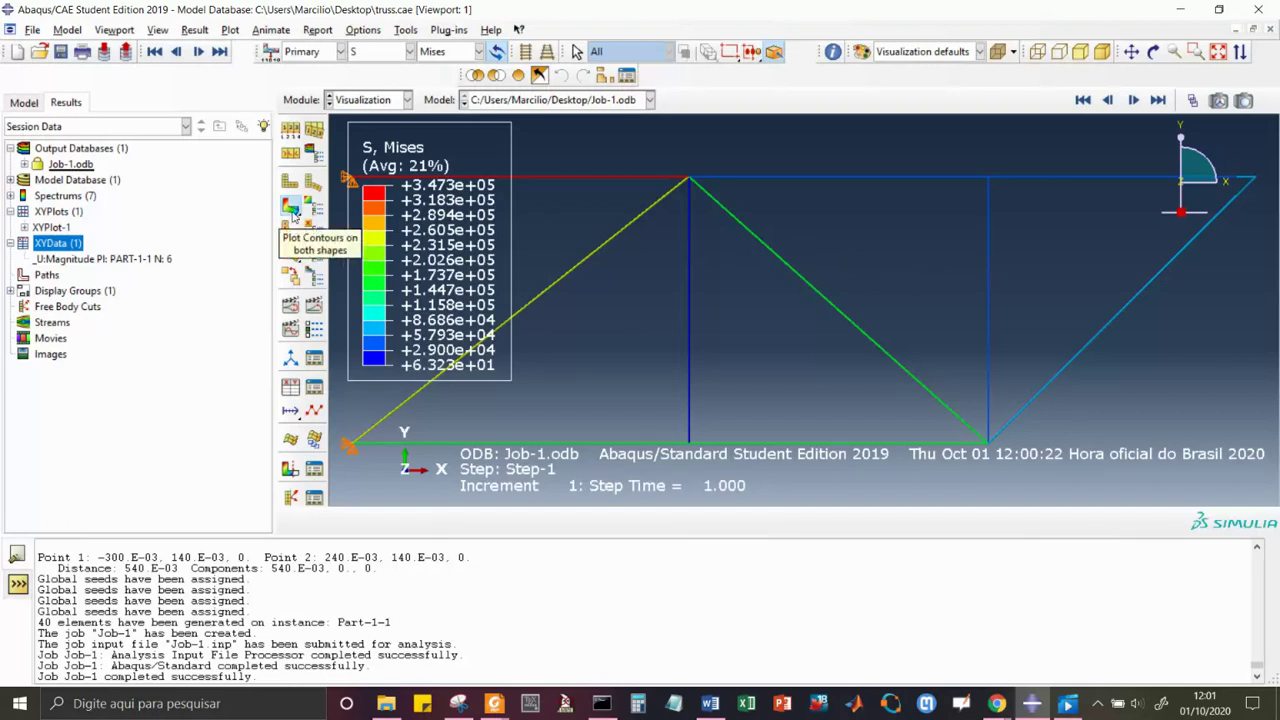
drag(293, 212, 365, 214)
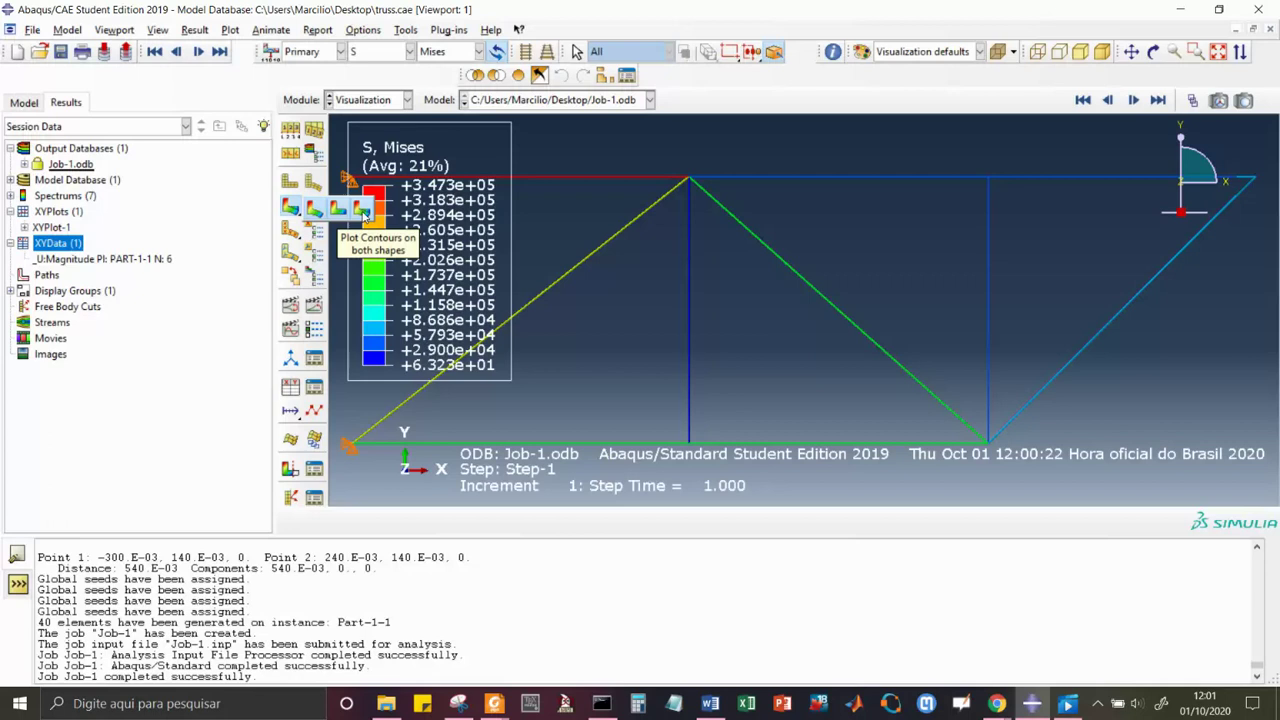
drag(365, 214, 365, 216)
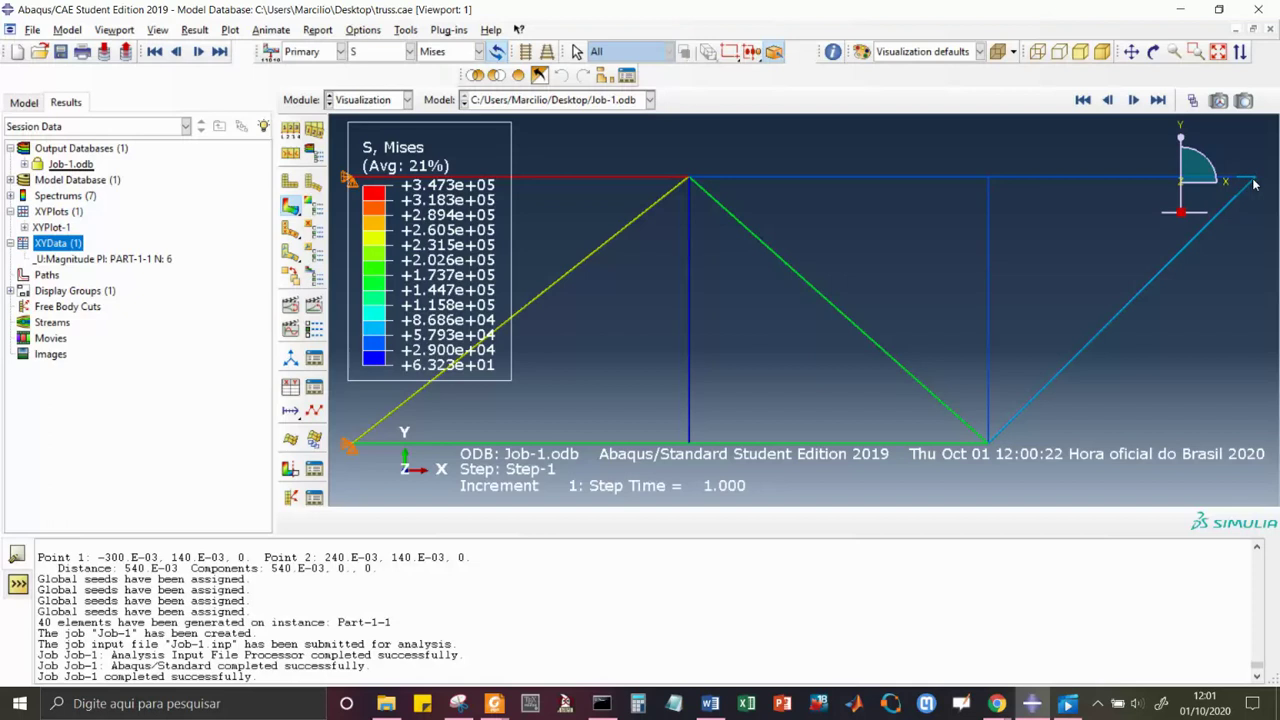
Delete the existing U:Magnitude XY data set for node 6 of PART-1-1.
click(41, 262)
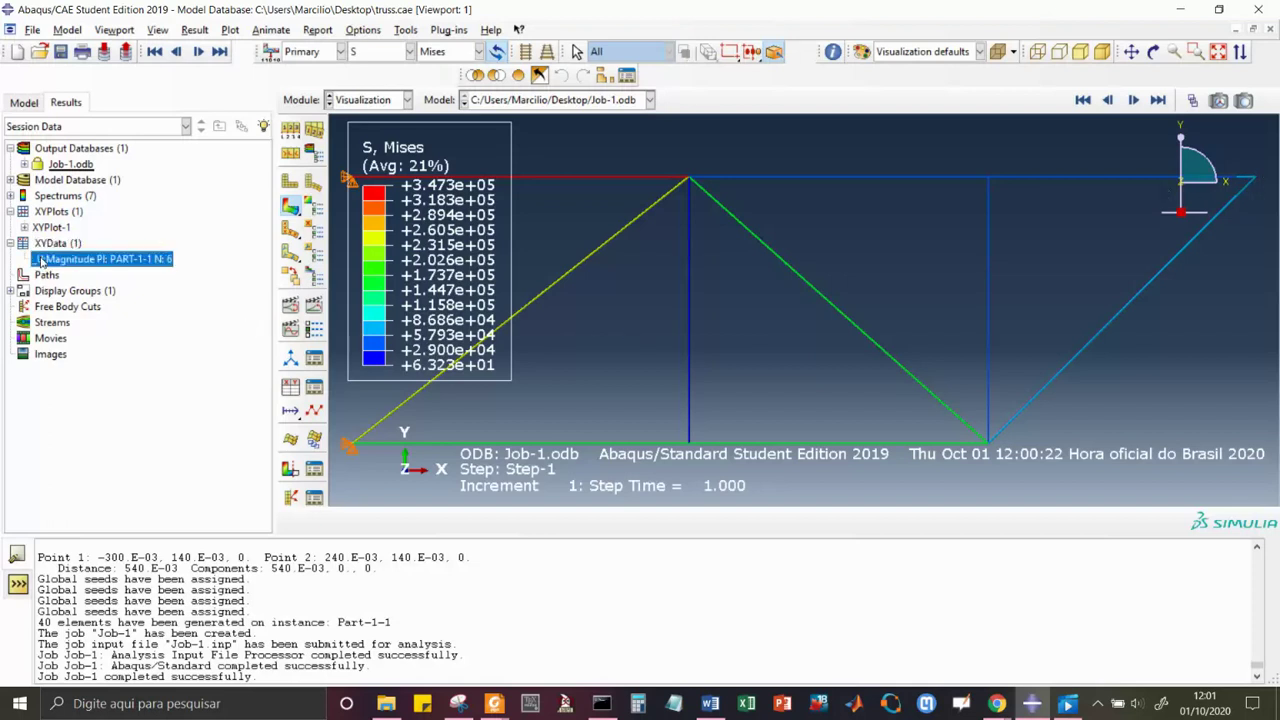
right_click(41, 261)
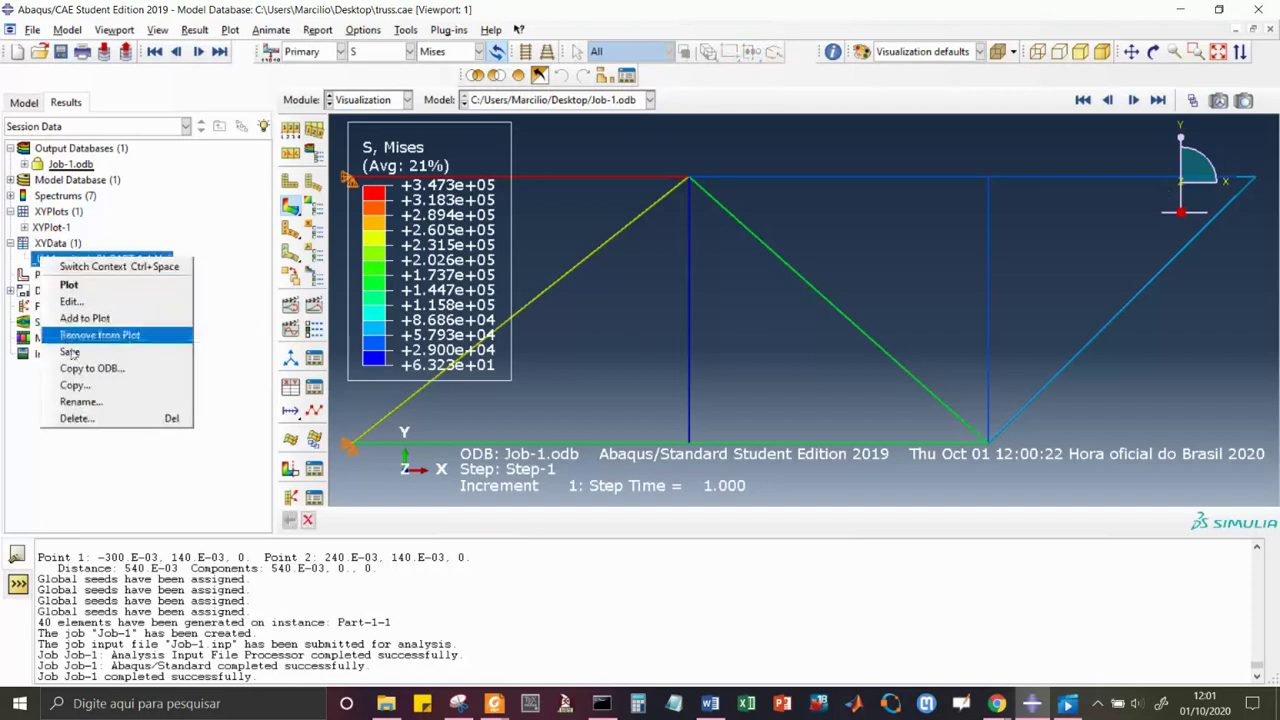
click(91, 421)
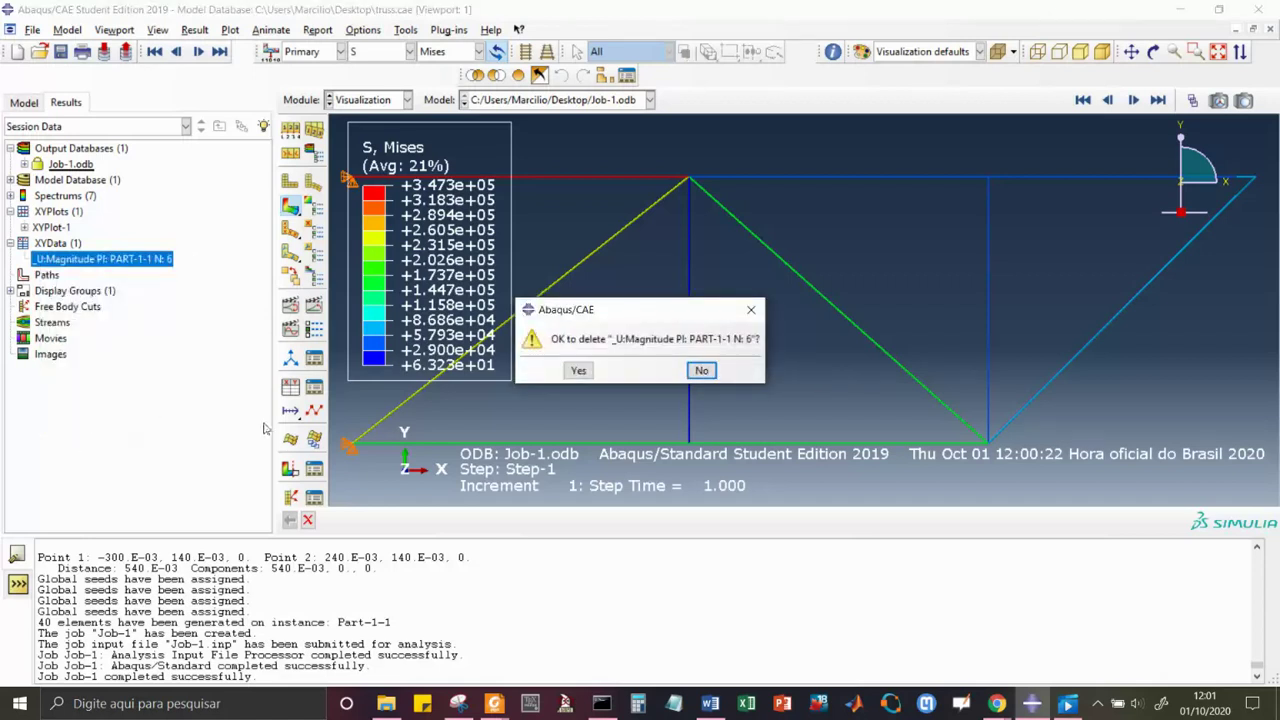
click(579, 370)
Start new XY data from ODB field output at unique nodal position, selecting only spatial displacement U2 instead of Magnitude.
click(51, 245)
right_click(51, 245)
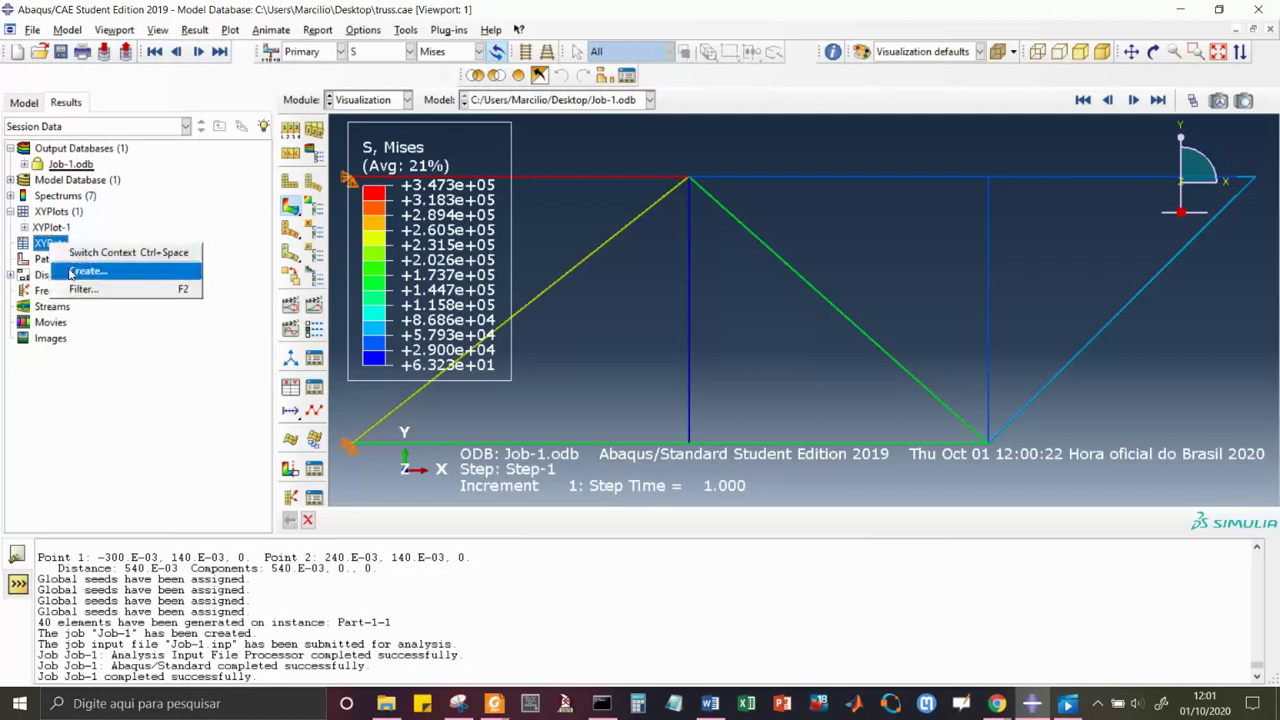
click(86, 271)
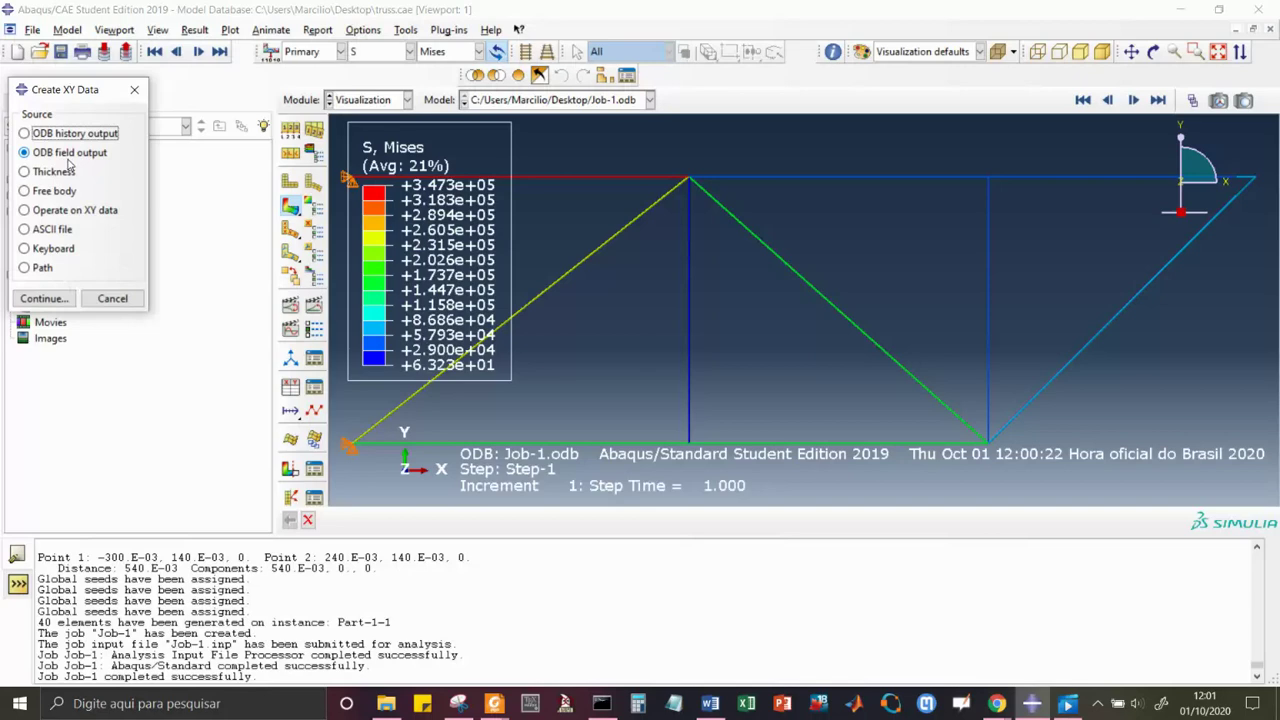
click(50, 299)
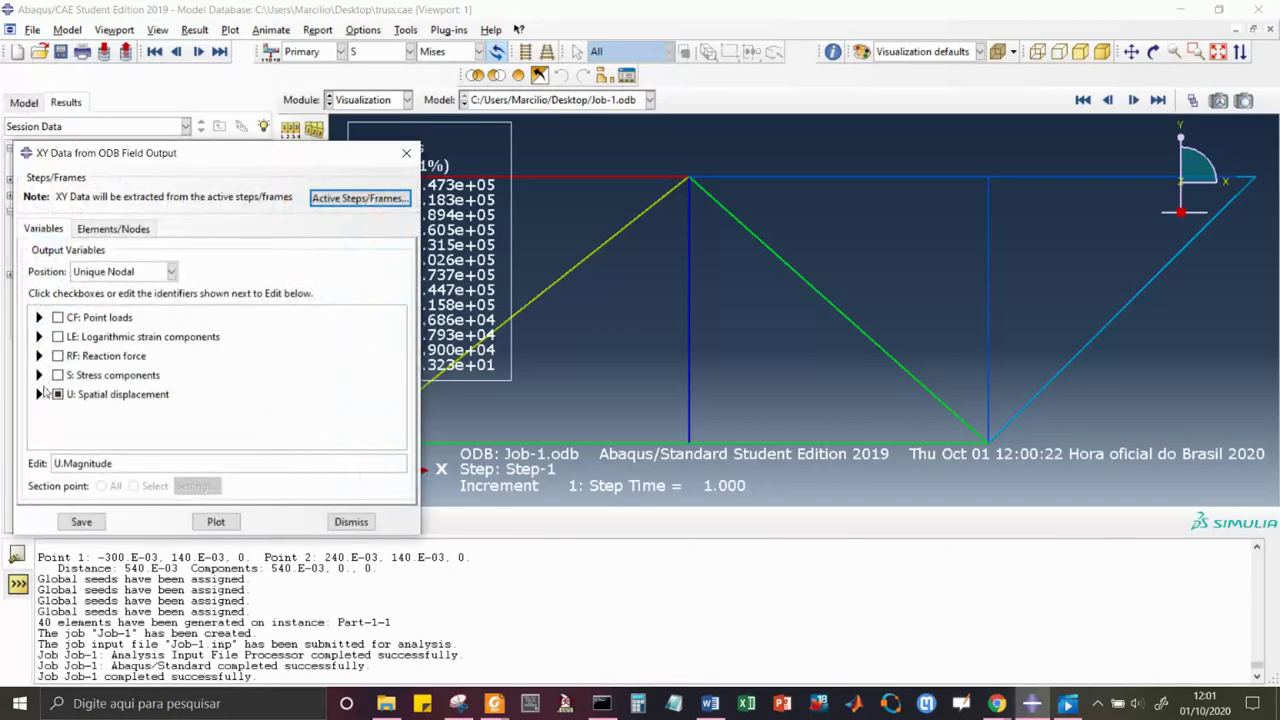
click(39, 395)
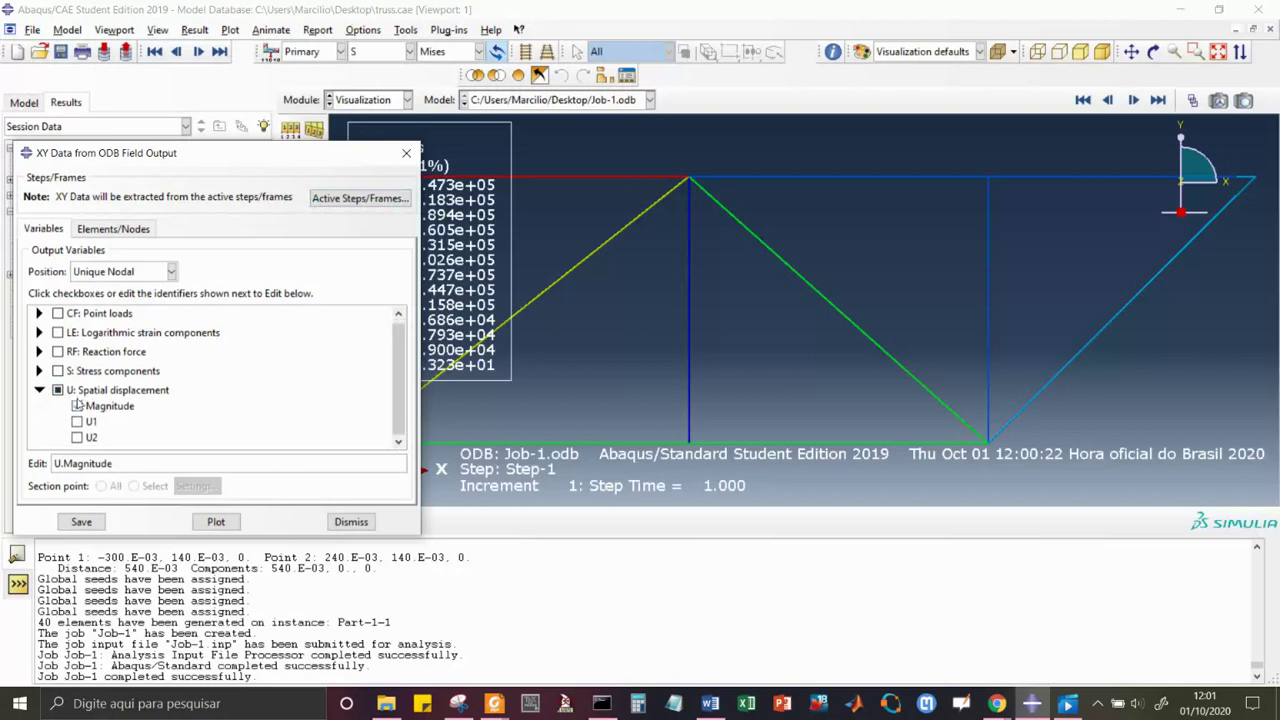
click(77, 437)
click(77, 406)
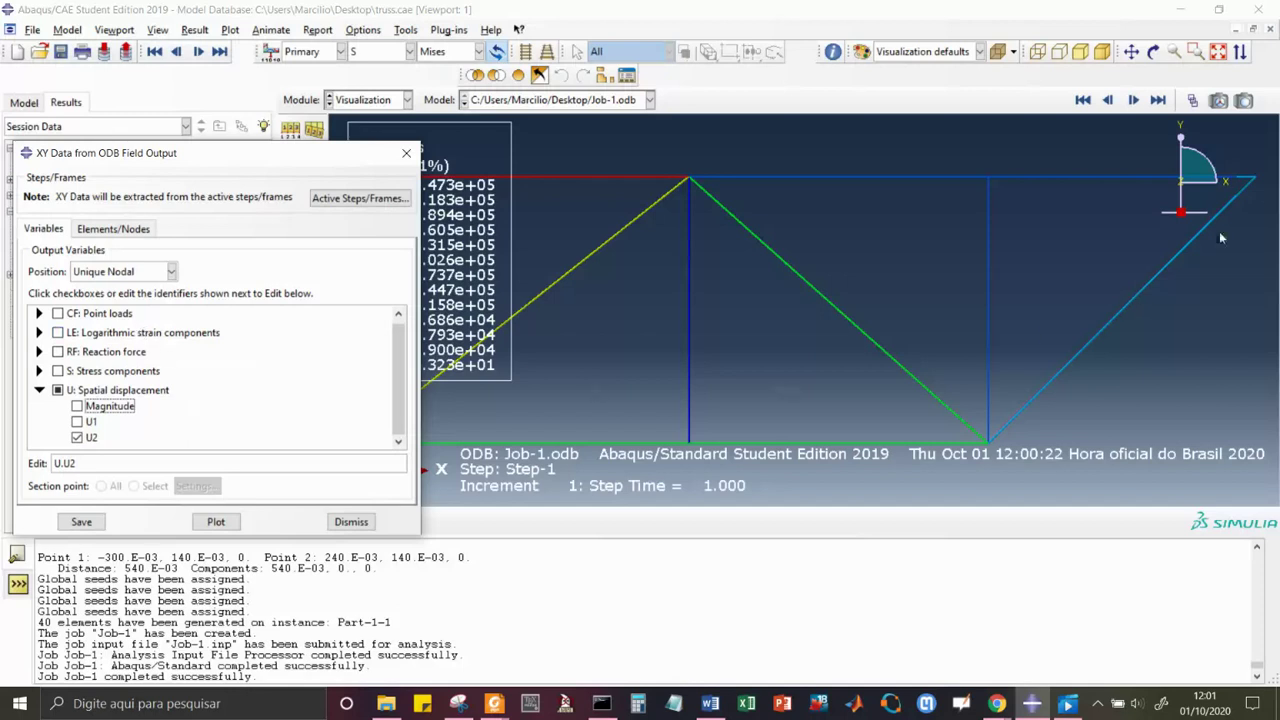
Pick the truss's upper free-end node with viewport highlighting enabled, and plot its U2 displacement against time.
click(111, 230)
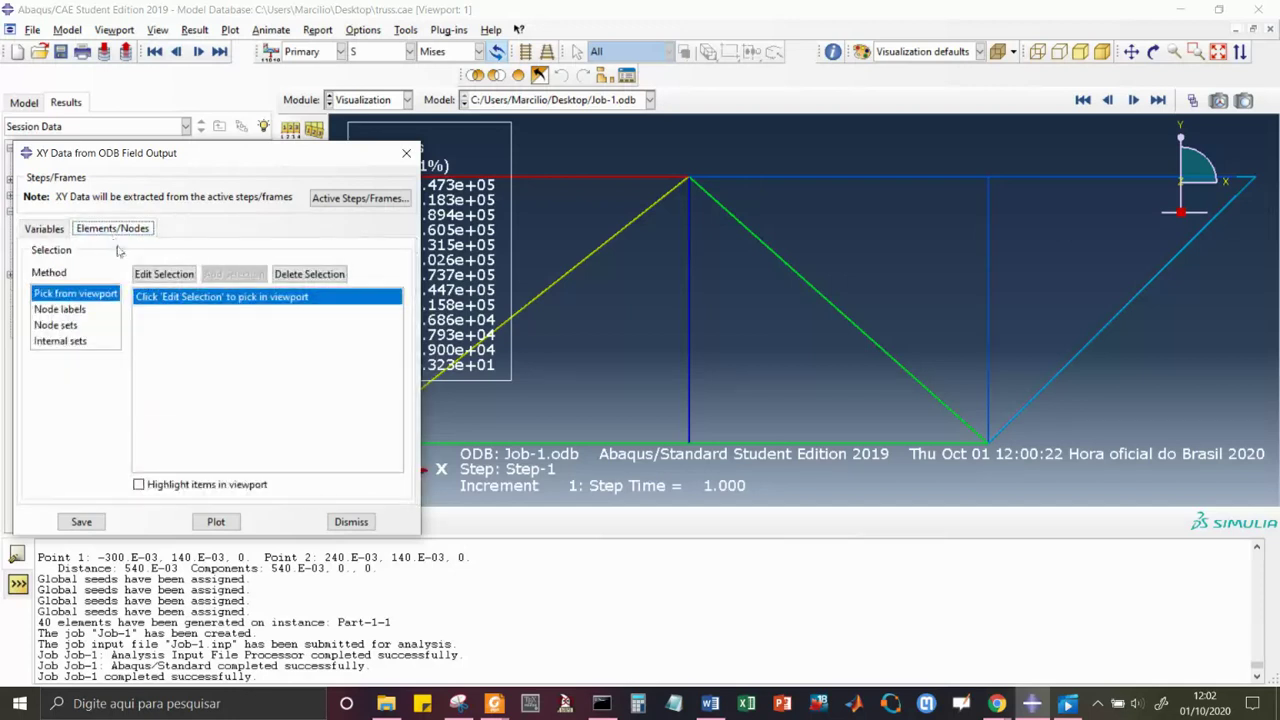
click(140, 485)
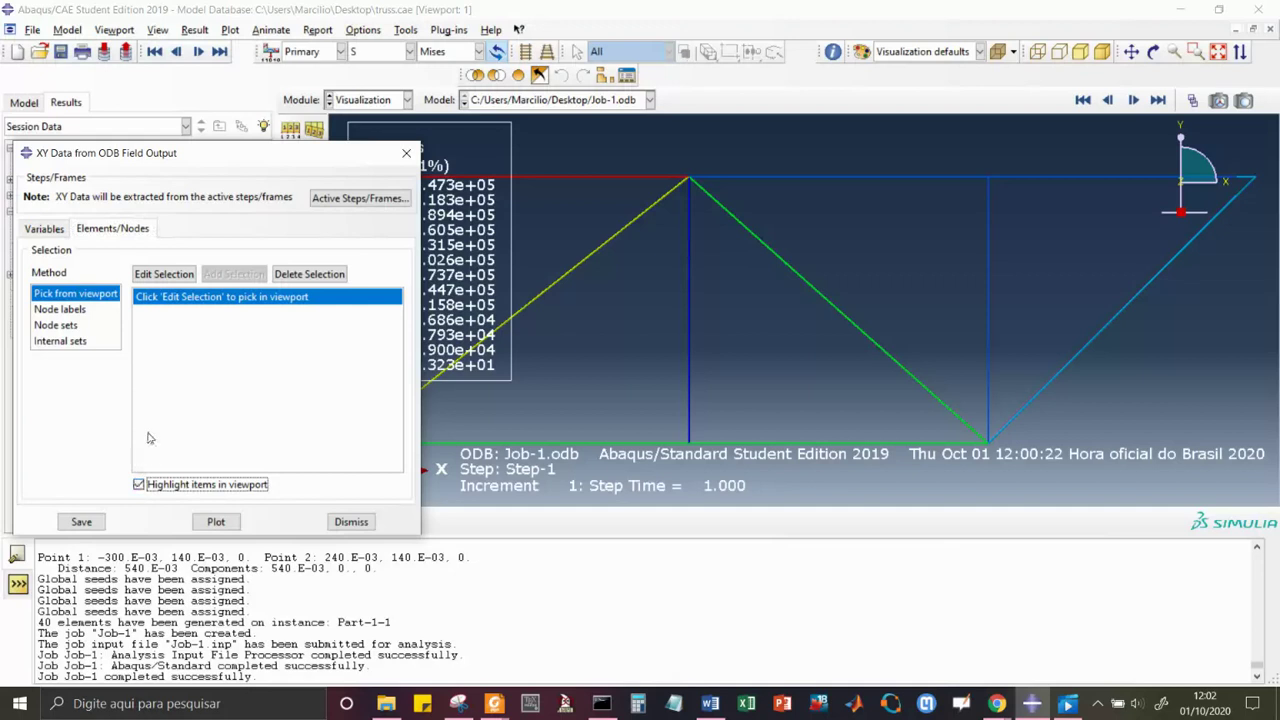
click(183, 274)
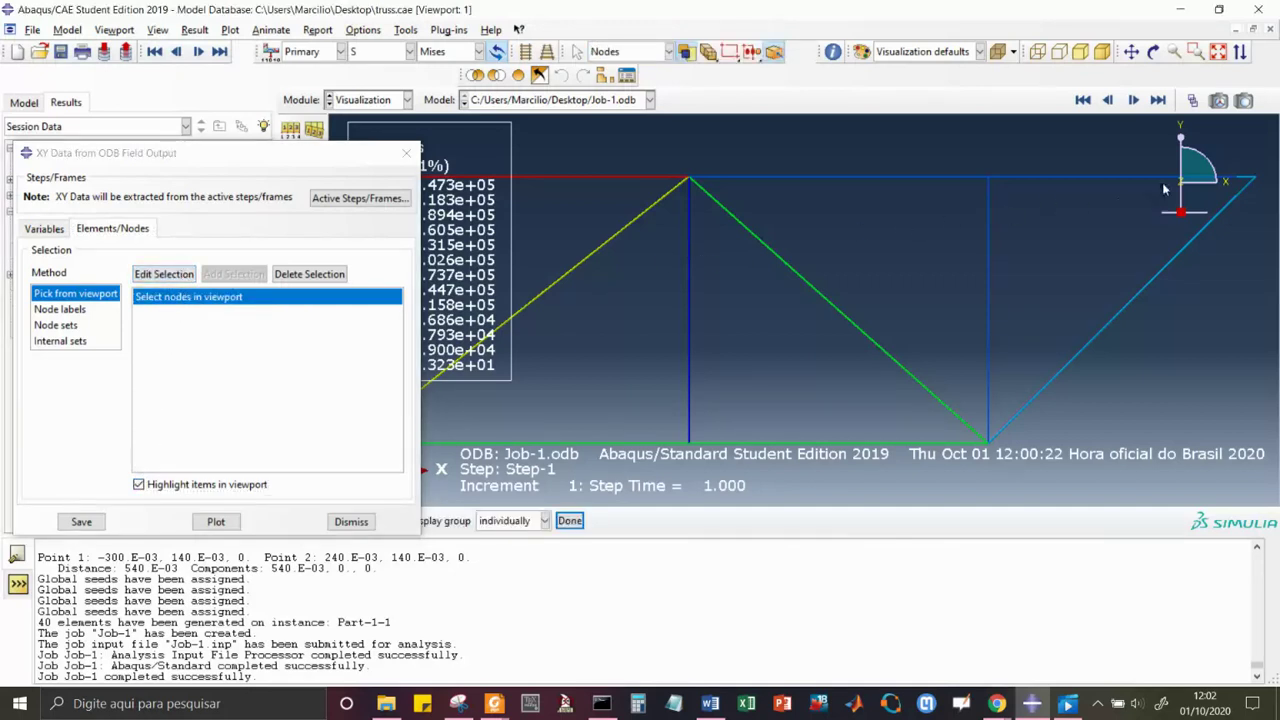
click(1257, 186)
click(220, 523)
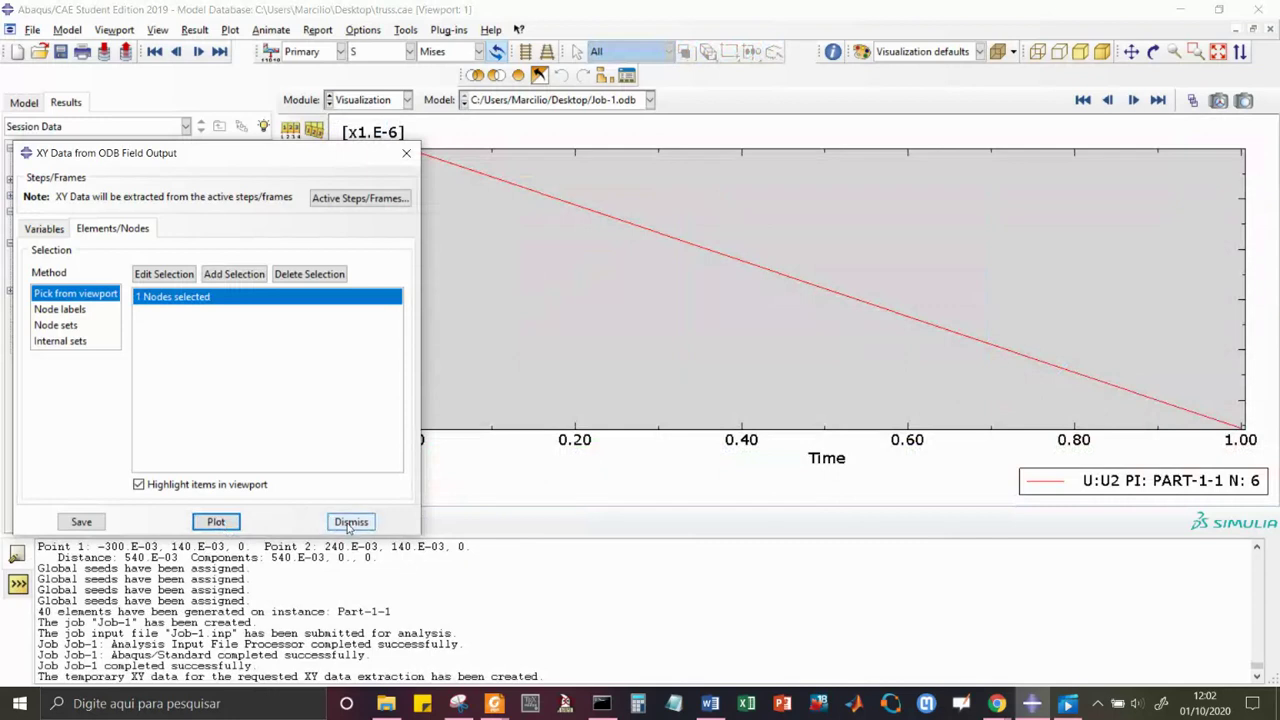
click(350, 523)
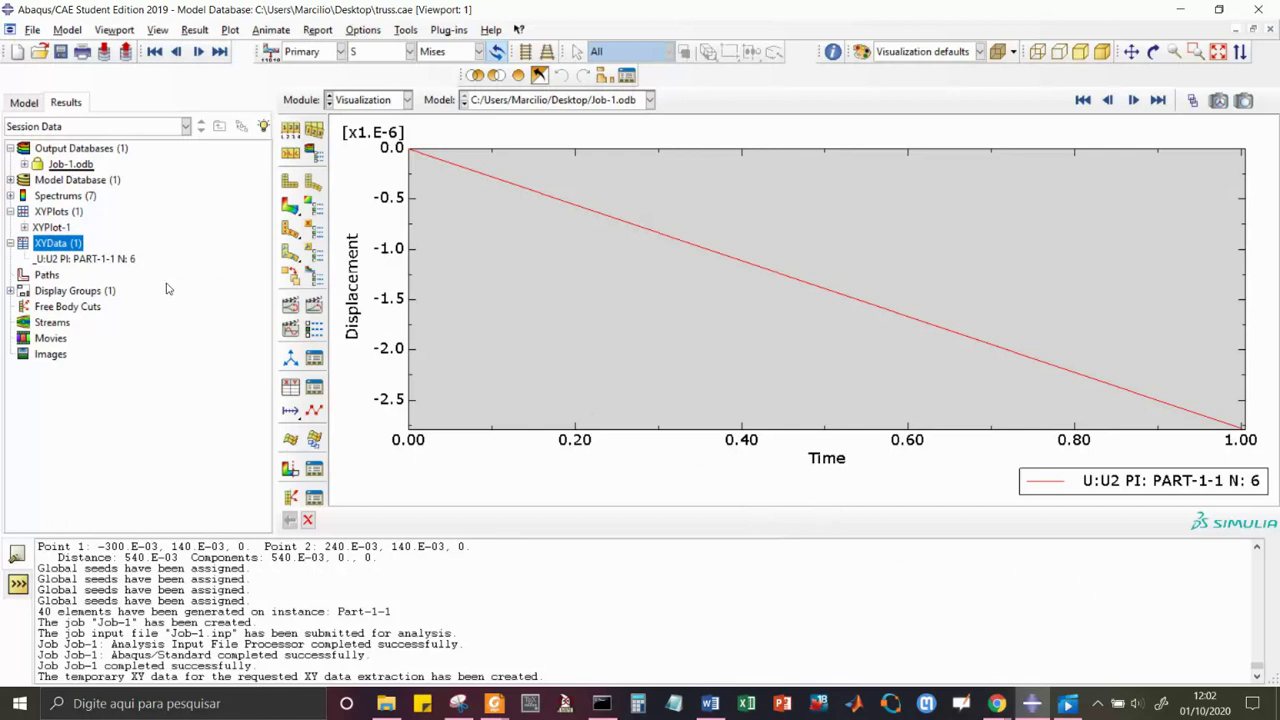
Return from the displacement graph to the truss's Mises stress contour plot.
click(290, 206)
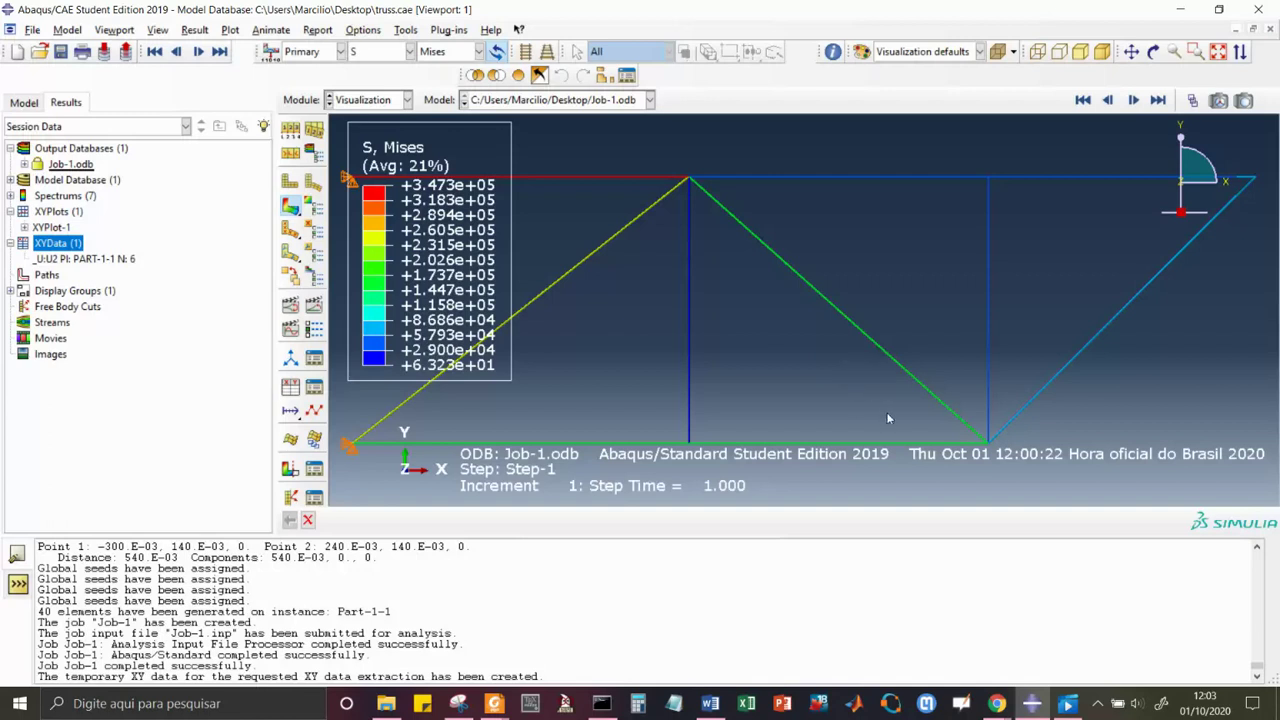
key(alt+Tab)
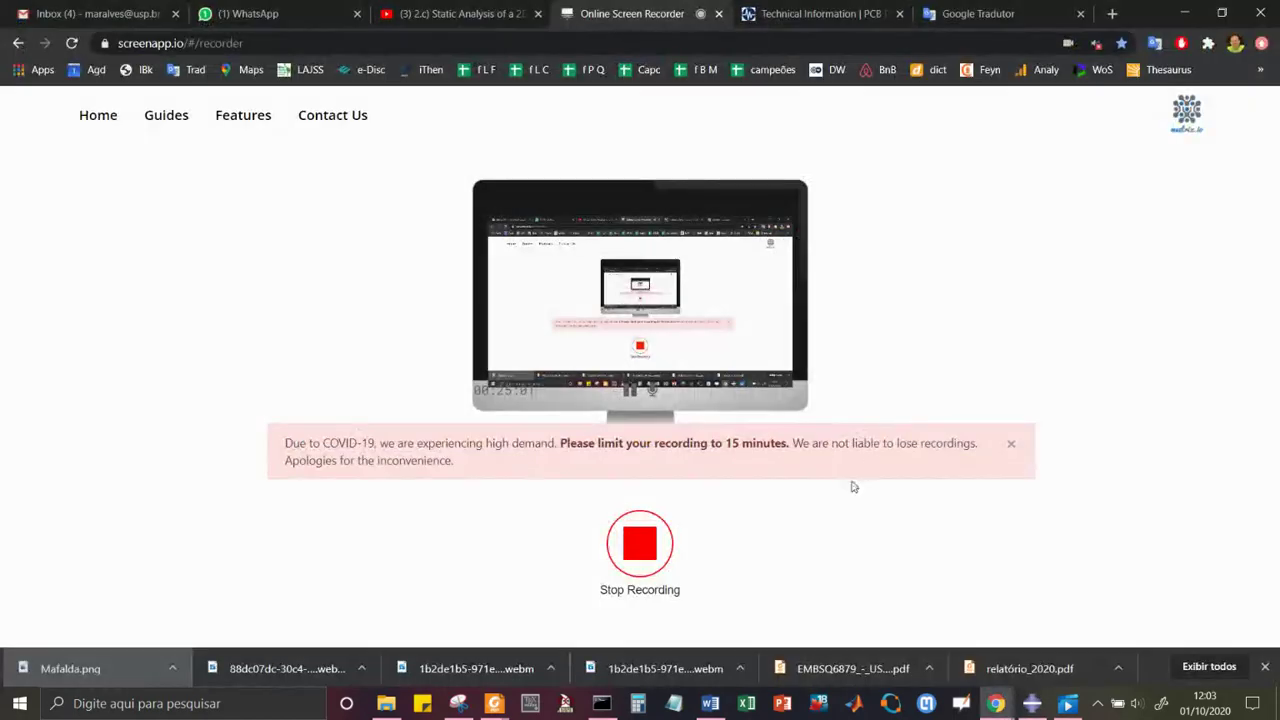